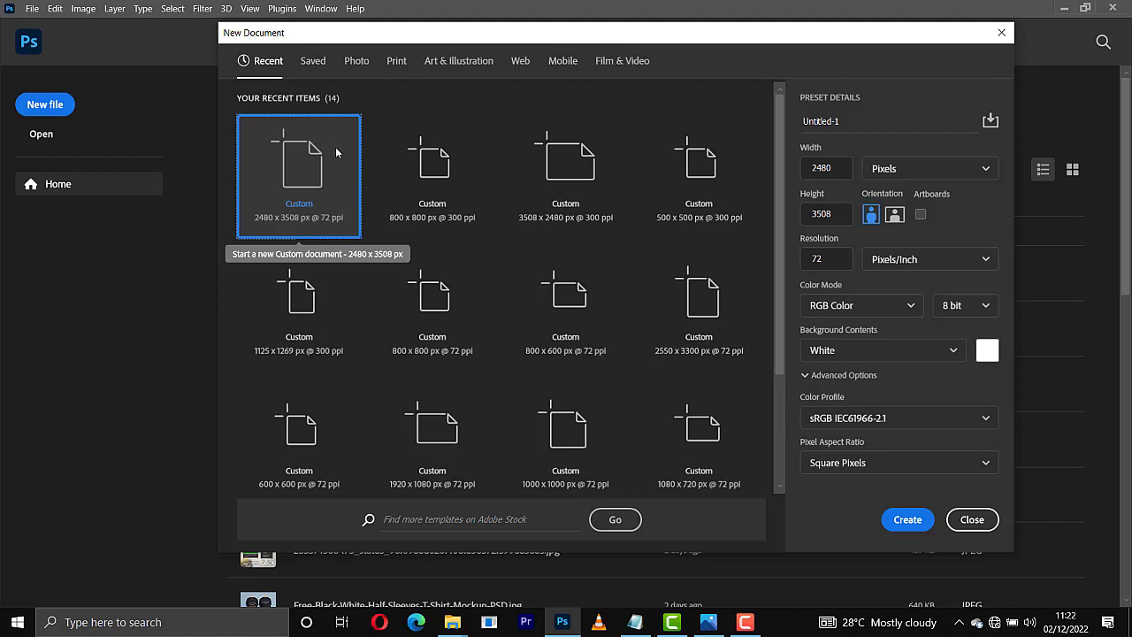
Step: Create a 1200 x 1219 px document at 72 pixels/inch and unlock its background layer
left_click(836, 167)
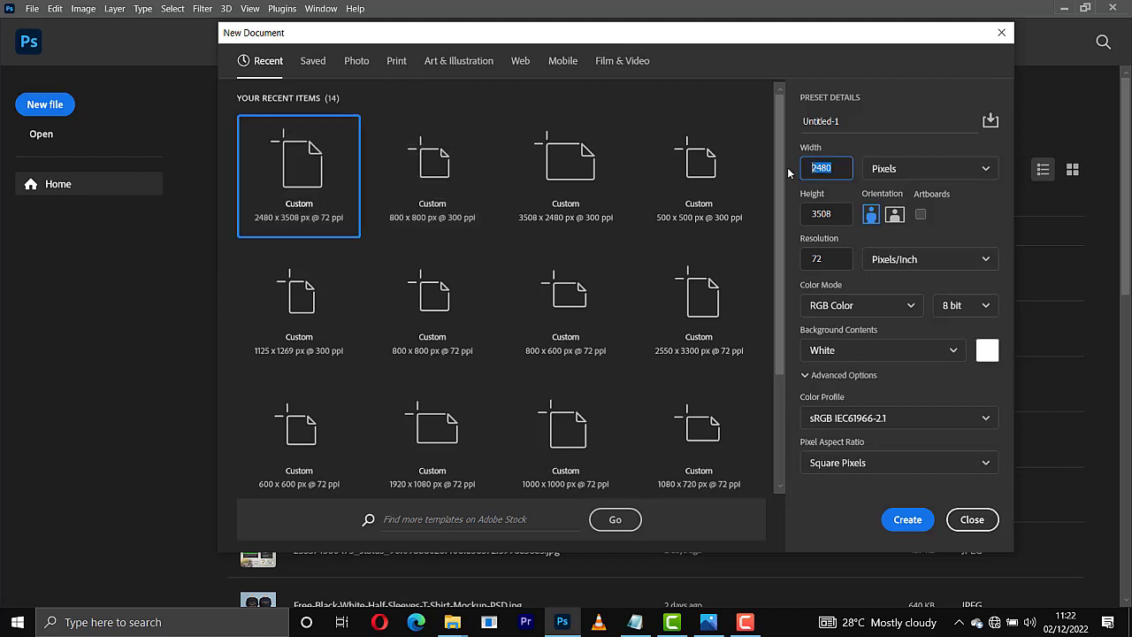
type("1200")
left_click(839, 217)
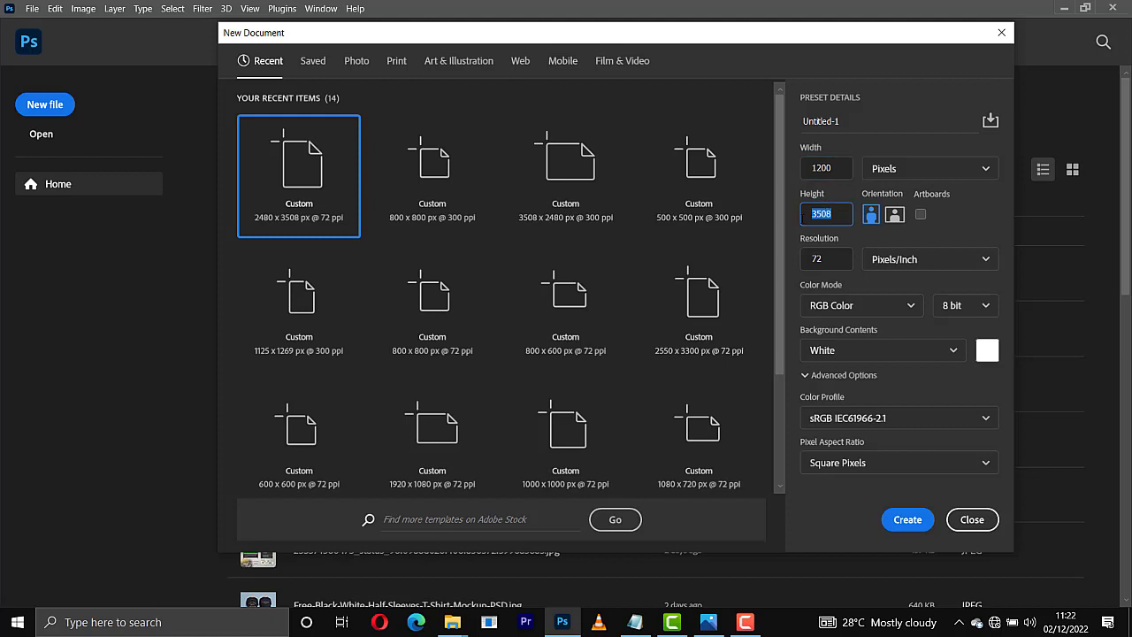
type("1219")
left_click(832, 260)
left_click(899, 526)
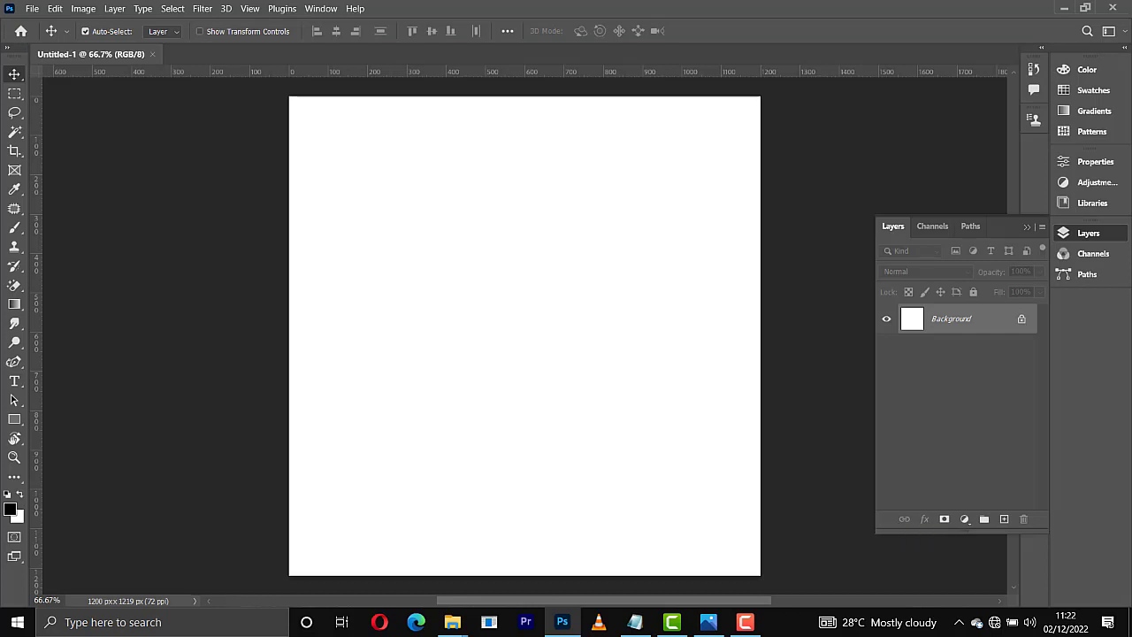
left_click(1022, 321)
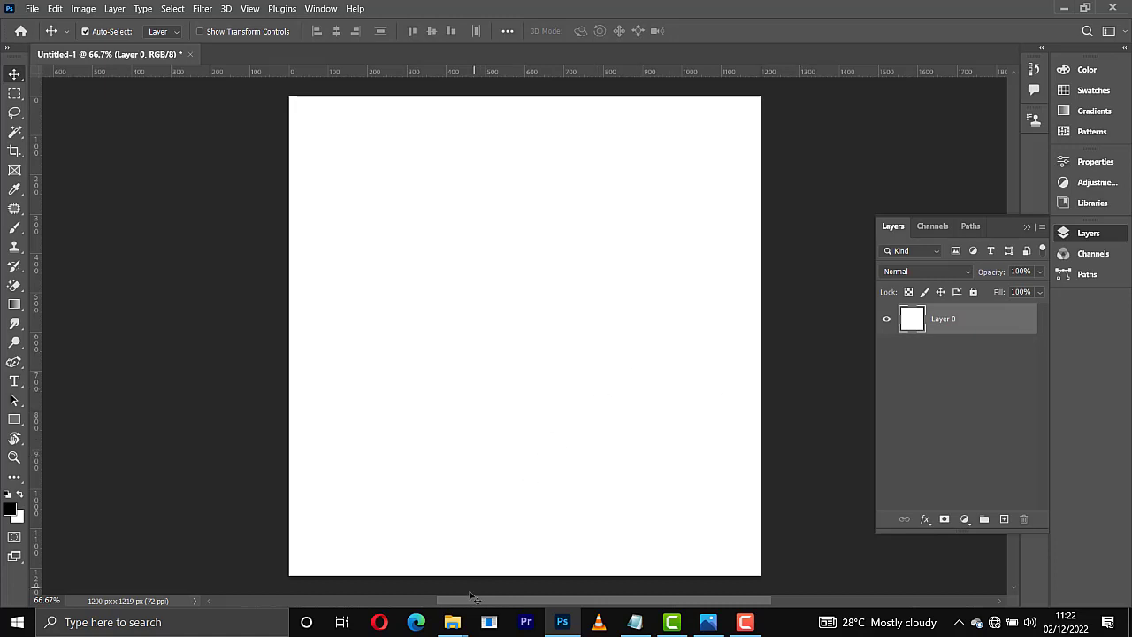
Step: Place the "Top 5 Things to See in Chicago _ The Next Trip" skyline image and scale it to fill the canvas width
mouse_move(457, 626)
left_click(415, 564)
left_click(604, 411)
left_click_drag(327, 281, 346, 309)
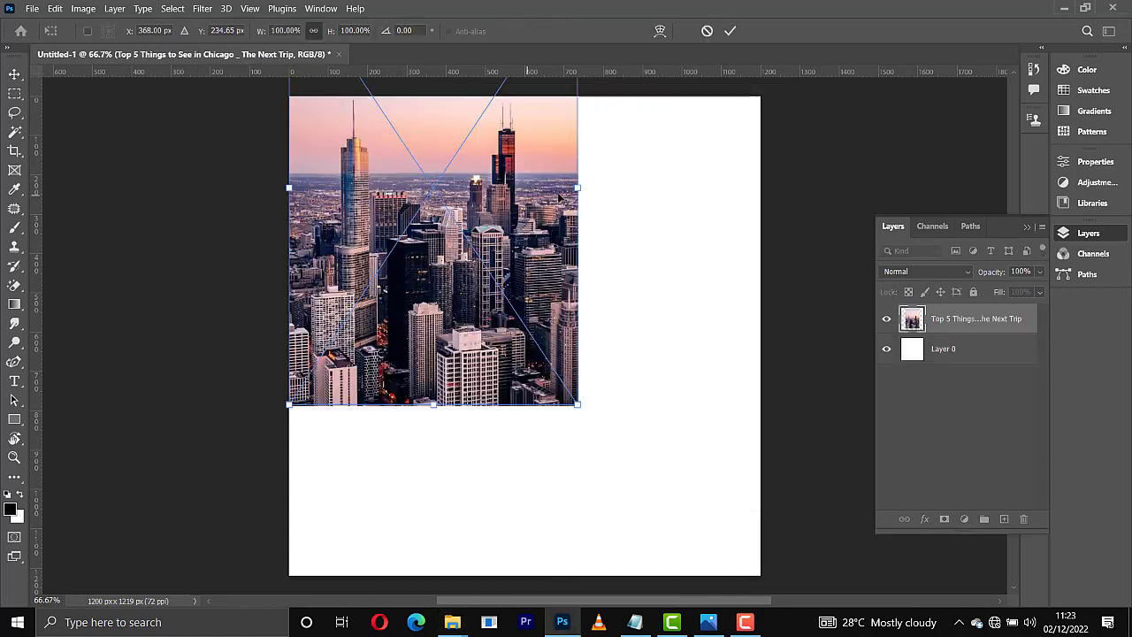
left_click_drag(576, 188, 778, 187)
left_click_drag(607, 364, 606, 349)
key("Return")
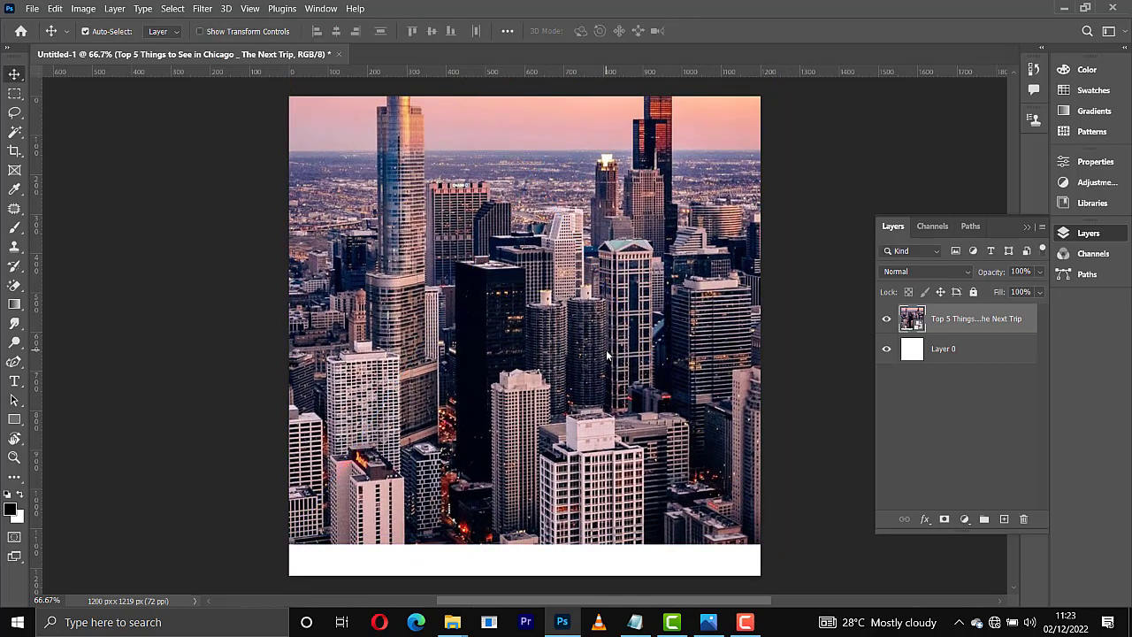
Step: Set the skyline layer's blend mode to Luminosity and its opacity to 15%
left_click(912, 270)
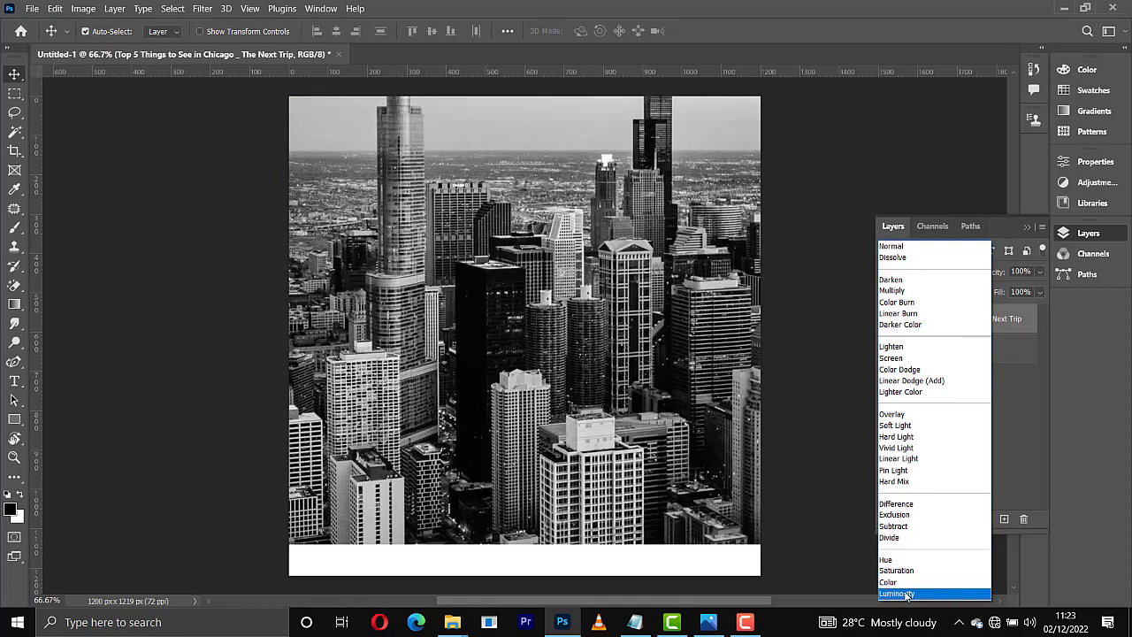
left_click(905, 594)
left_click(1039, 272)
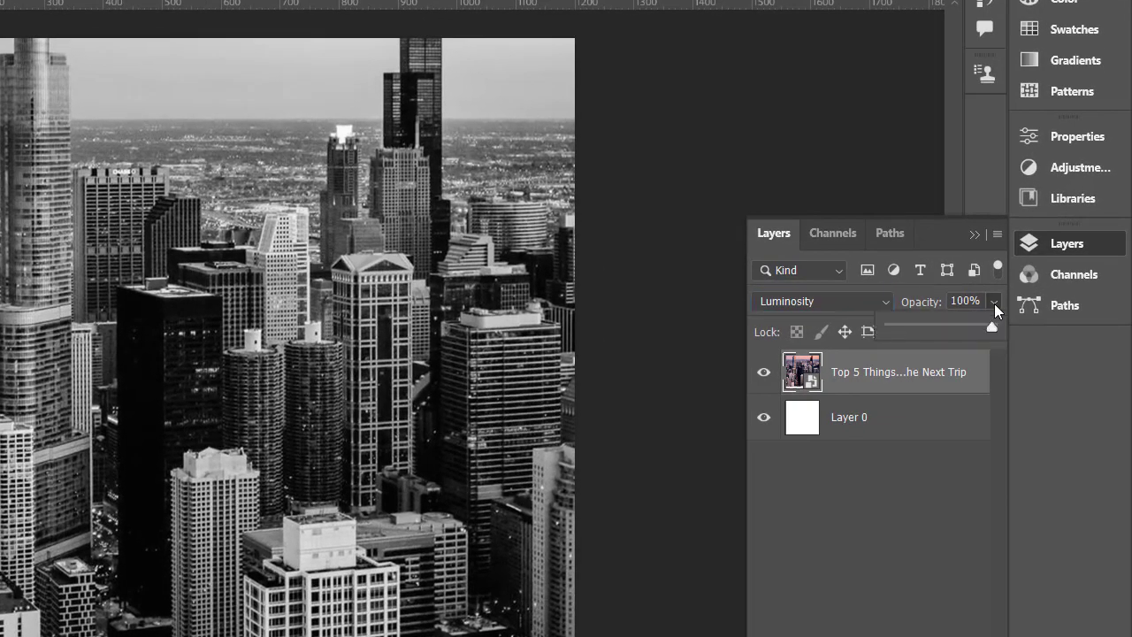
left_click_drag(923, 327, 905, 328)
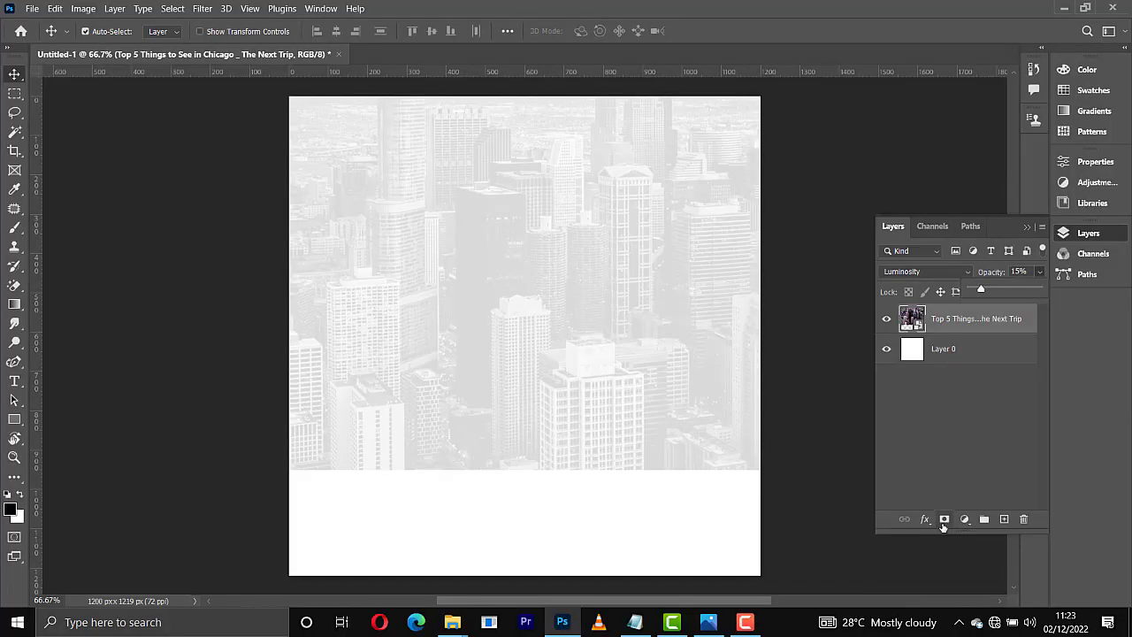
Step: Add a layer mask to the skyline and fade out its lower part with a black Soft Round brush, finishing at 50% brush opacity
left_click(943, 519)
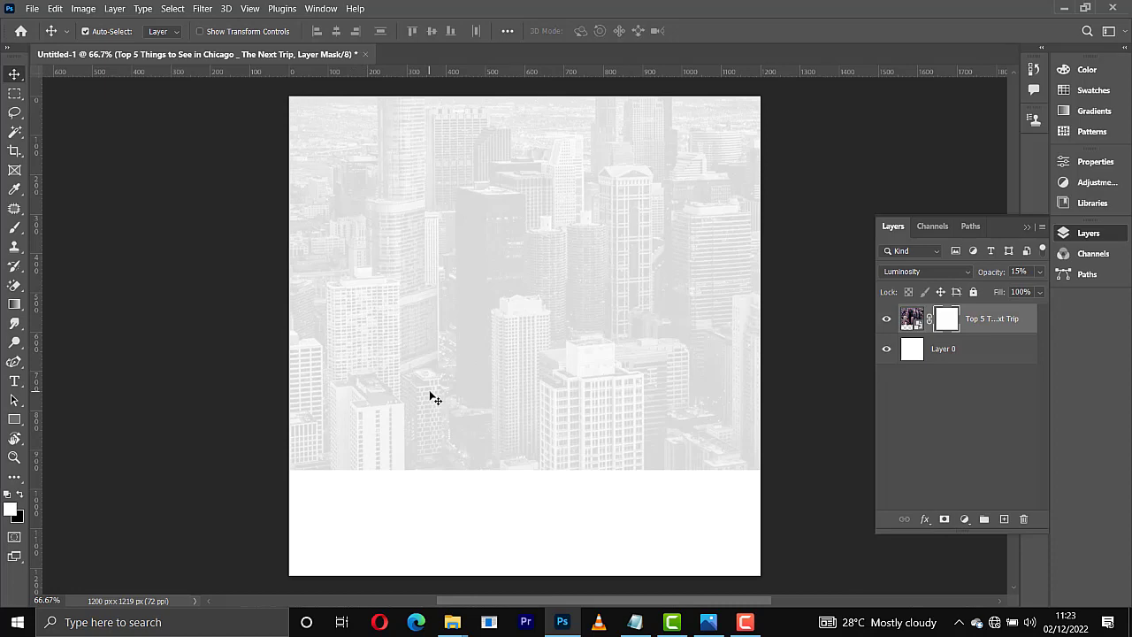
key("b")
right_click(433, 397)
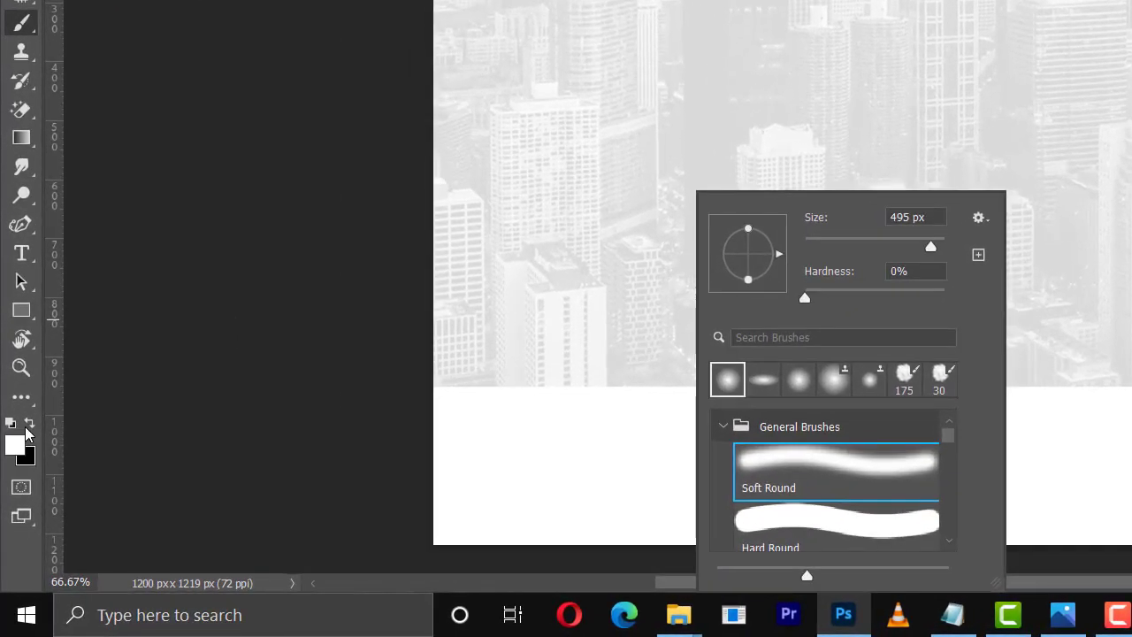
left_click(20, 493)
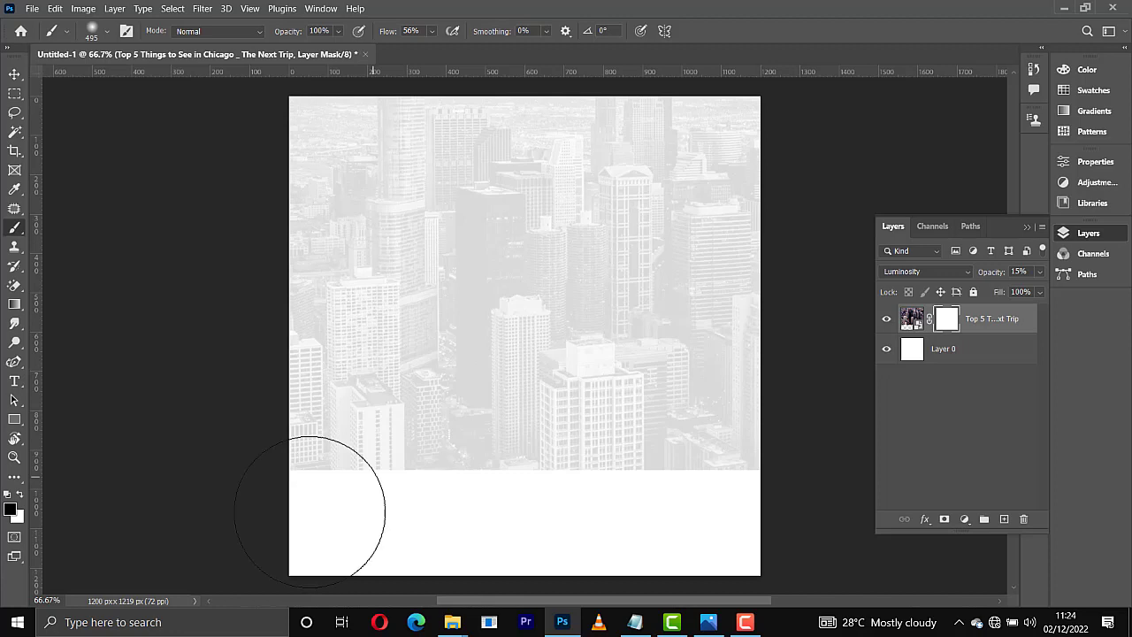
mouse_move(447, 448)
left_mouse_down()
mouse_move(588, 372)
mouse_move(663, 294)
left_mouse_up()
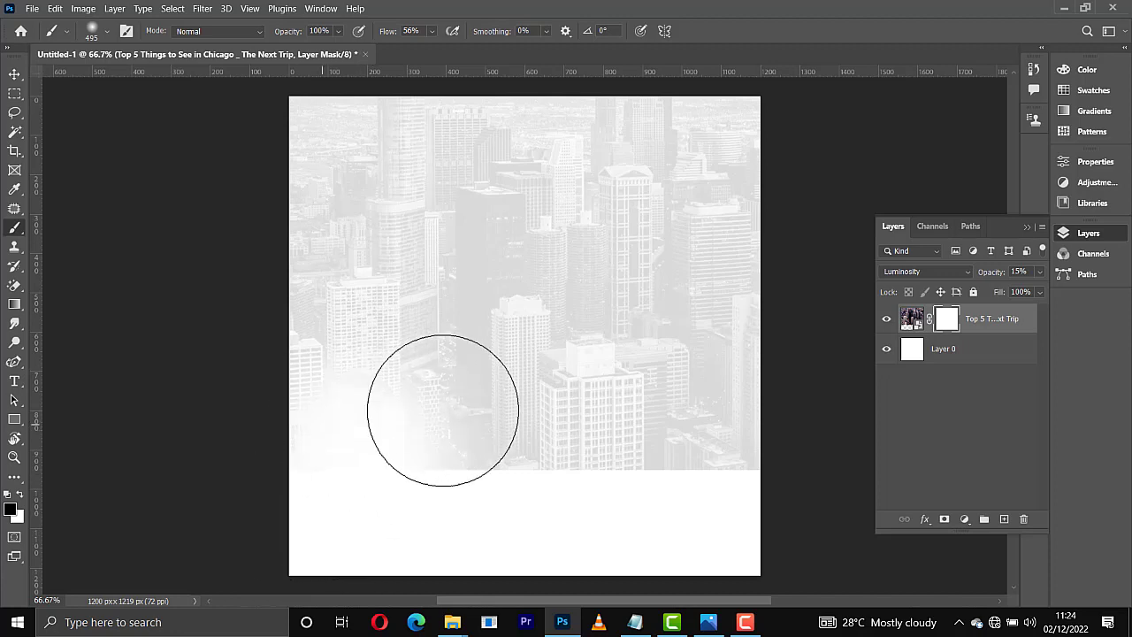
mouse_move(442, 408)
left_mouse_down()
mouse_move(520, 411)
mouse_move(700, 298)
left_mouse_up()
key("5")
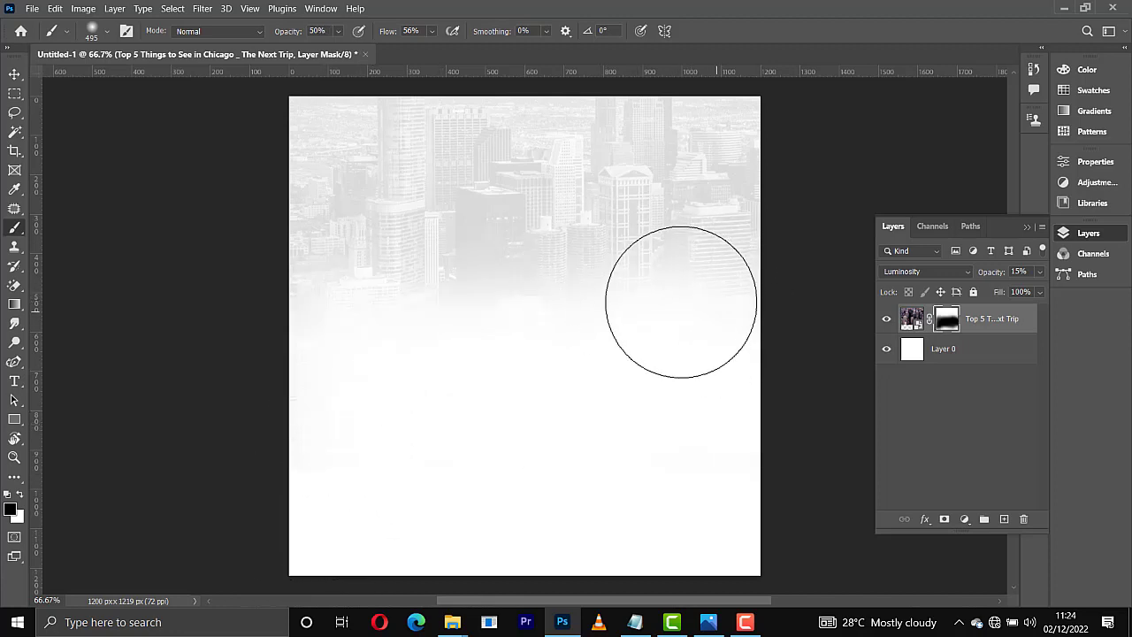
mouse_move(401, 283)
left_mouse_down()
mouse_move(336, 286)
mouse_move(457, 282)
mouse_move(439, 282)
left_mouse_up()
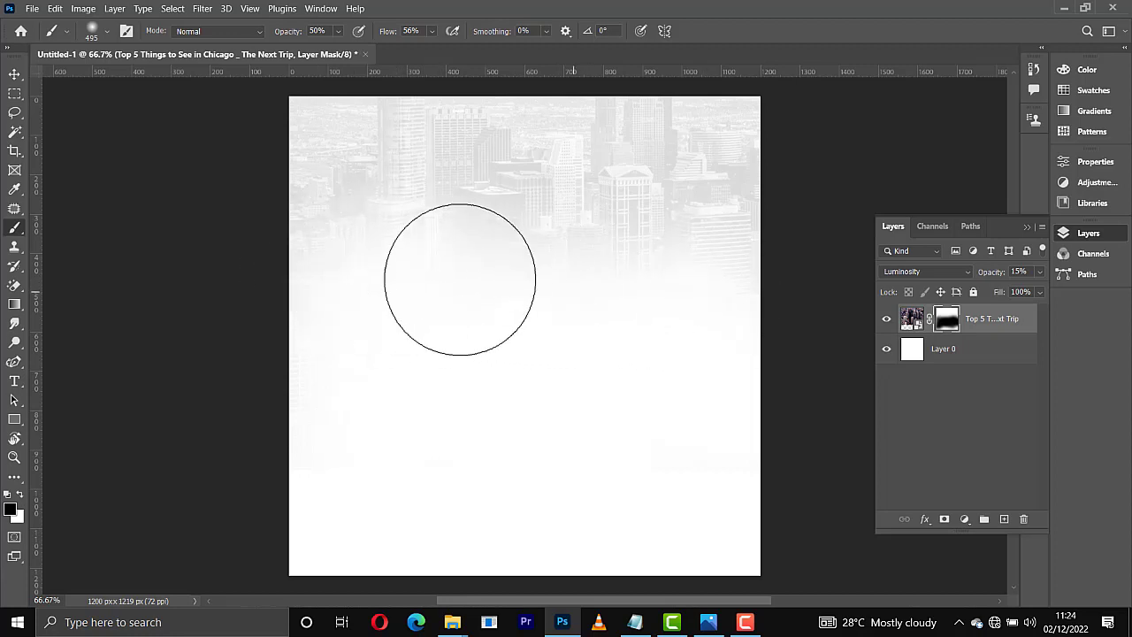
key("v")
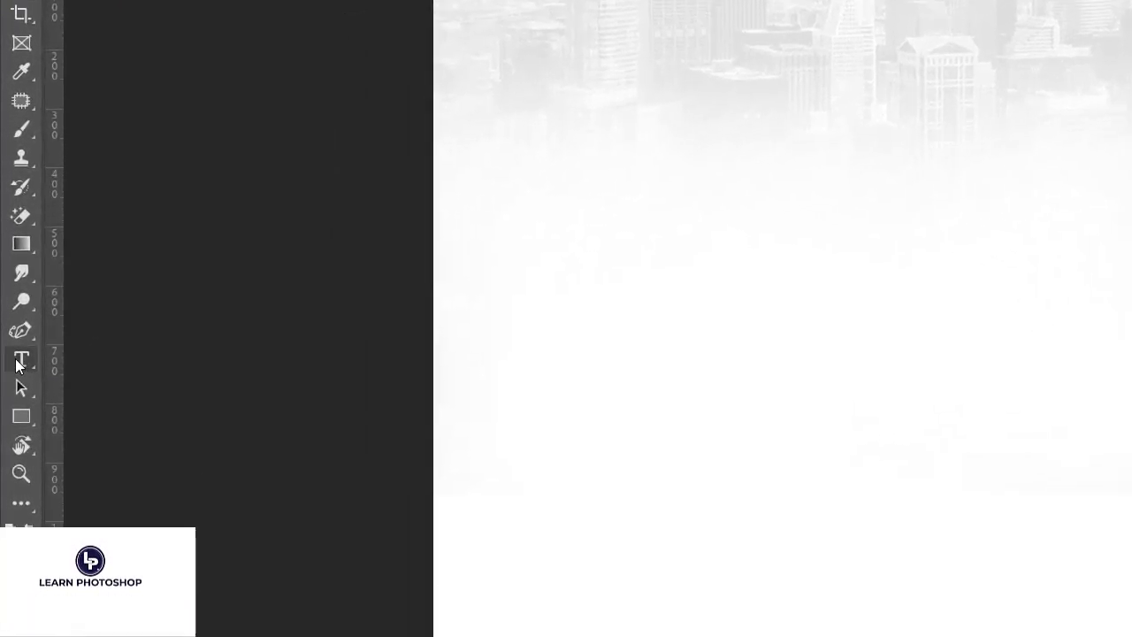
Step: Add a black text layer in the upper-left area of the canvas reading "Grace Mountain Ministry", copied from the church Notepad file
left_click(16, 362)
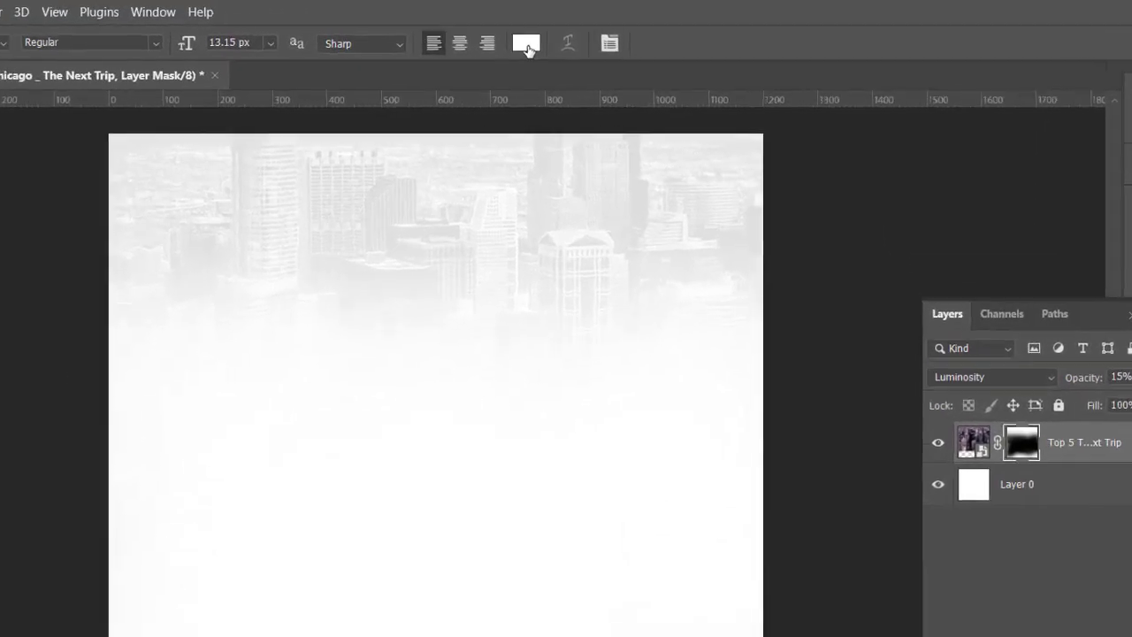
left_click(586, 31)
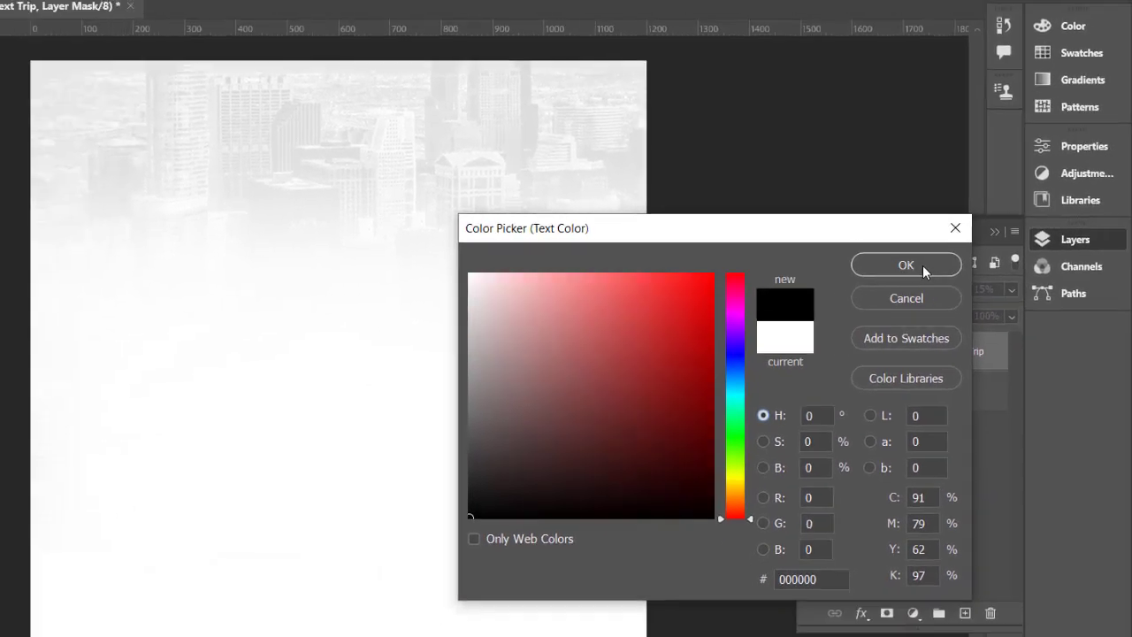
left_click(1060, 379)
left_click(138, 270)
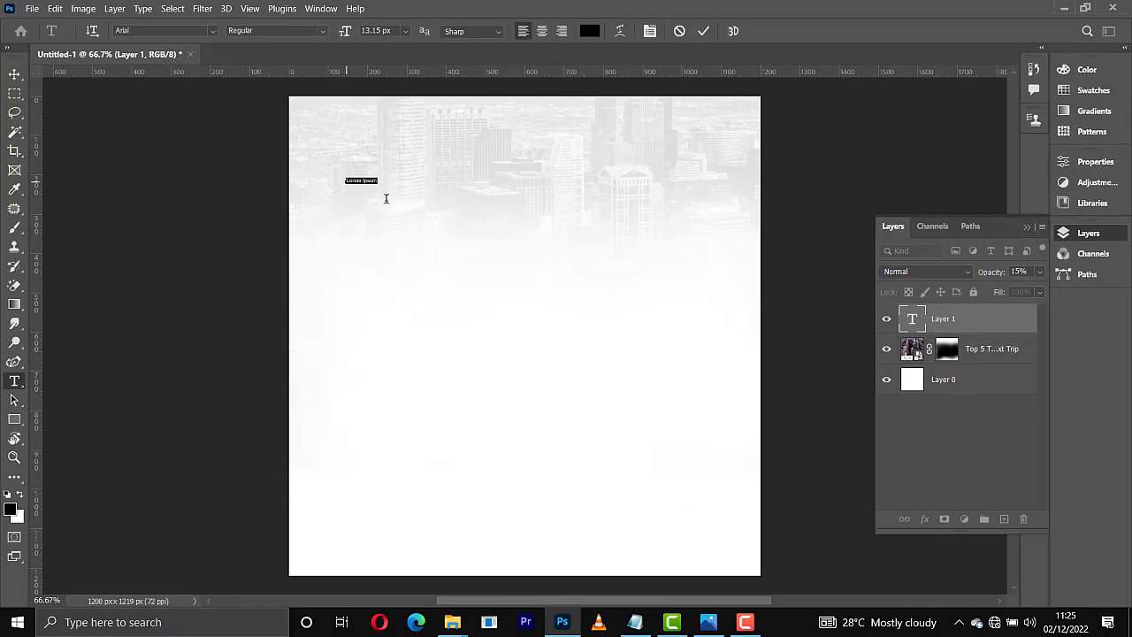
left_click(635, 622)
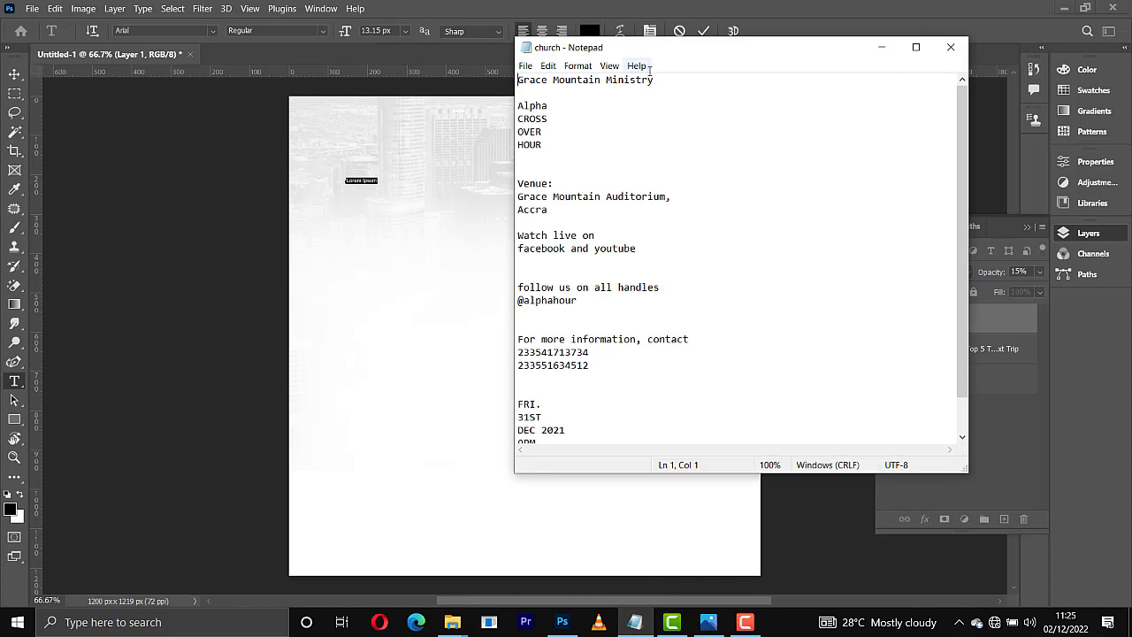
left_click_drag(665, 81, 512, 81)
key("ctrl+c")
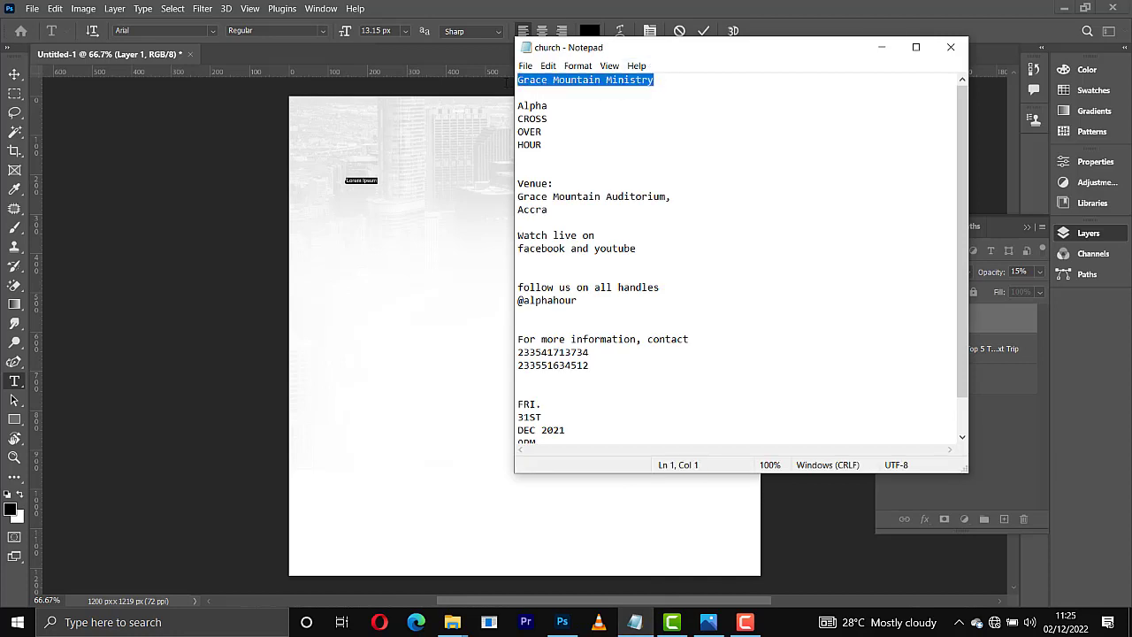
left_click(881, 47)
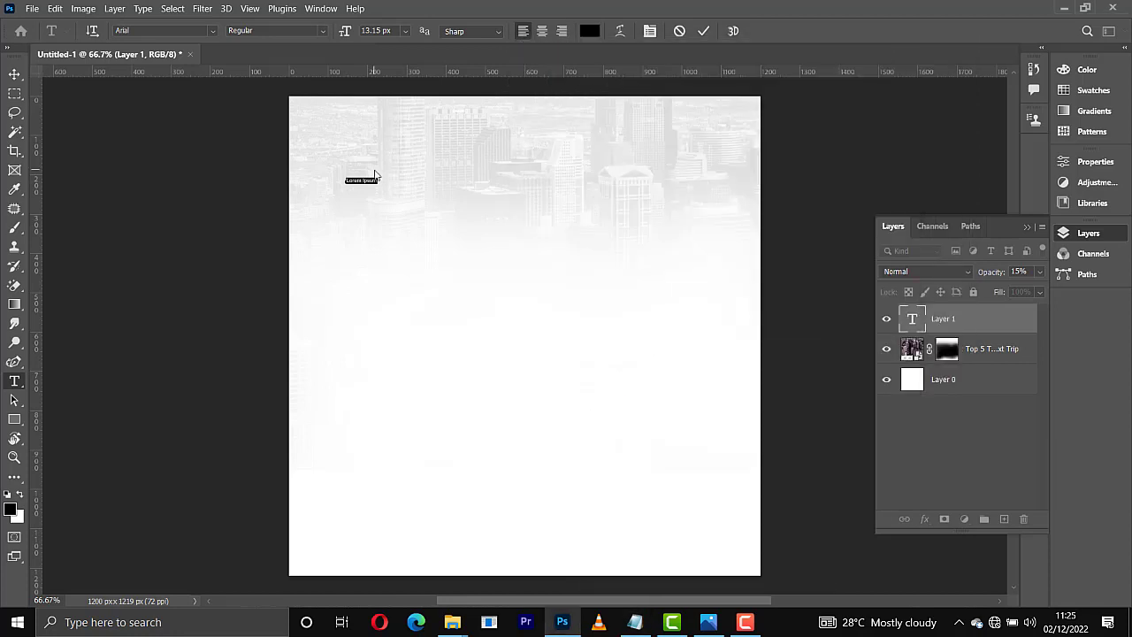
key("ctrl+v")
key("ctrl+Return")
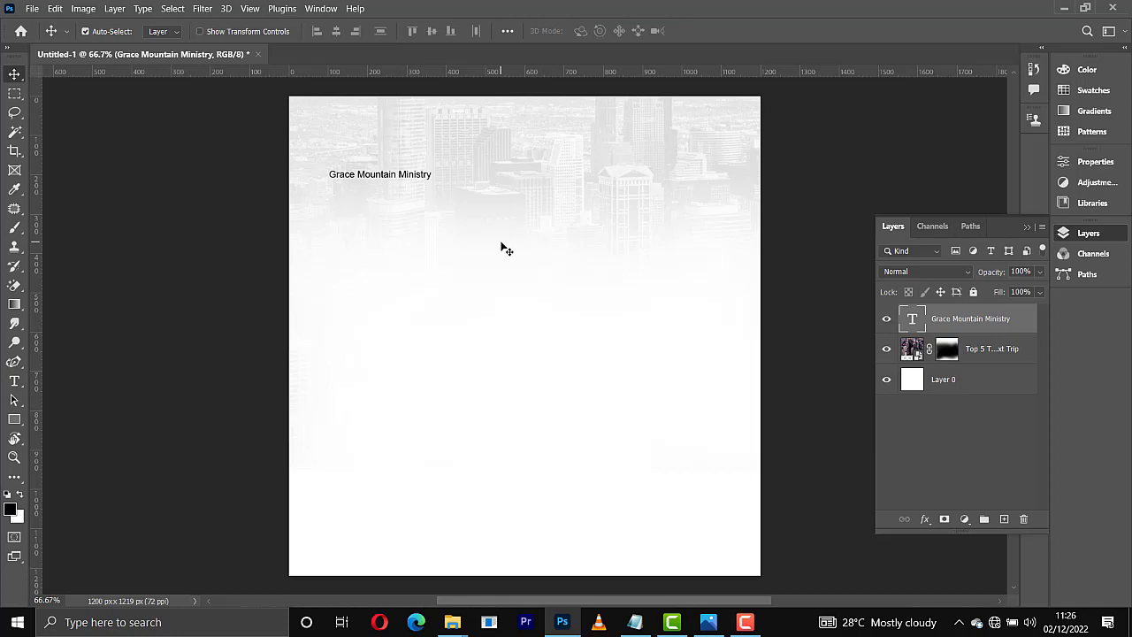
Step: Duplicate the "Grace Mountain Ministry" text just below the original and change the copy's text to "Presents"
key("ctrl+j")
key("shift+Down")
key("shift+Down")
key("shift+Down")
key("shift+Down")
double_click(419, 199)
type("Presents")
Step: Set the tracking of "Presents" to 75 and centre it beneath "Grace Mountain Ministry"
key("ctrl+a")
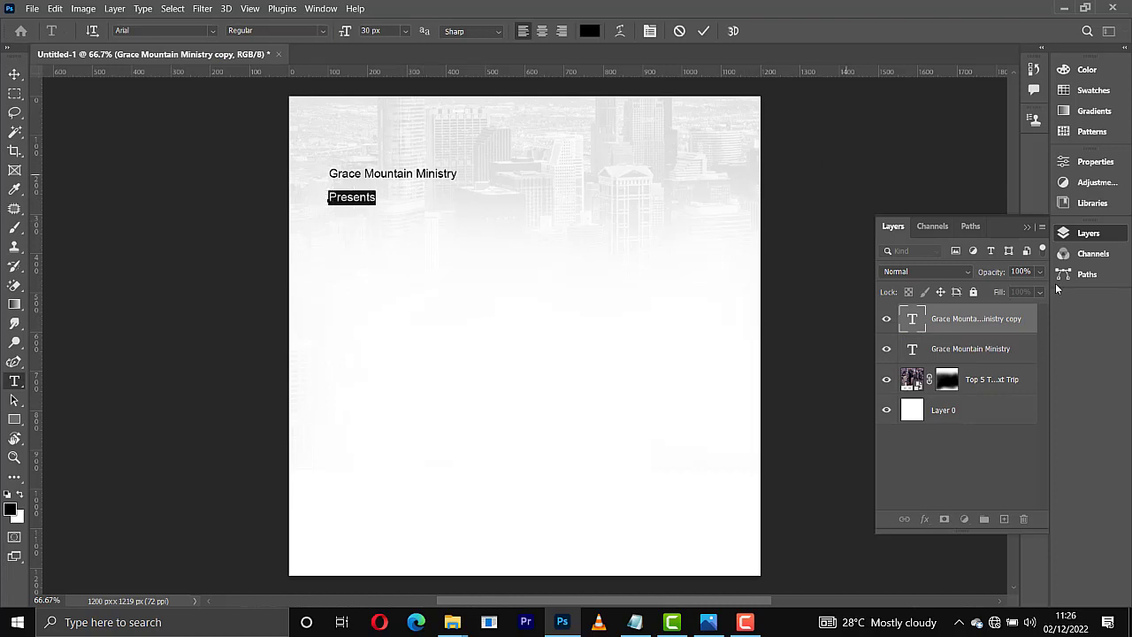
left_click(1094, 161)
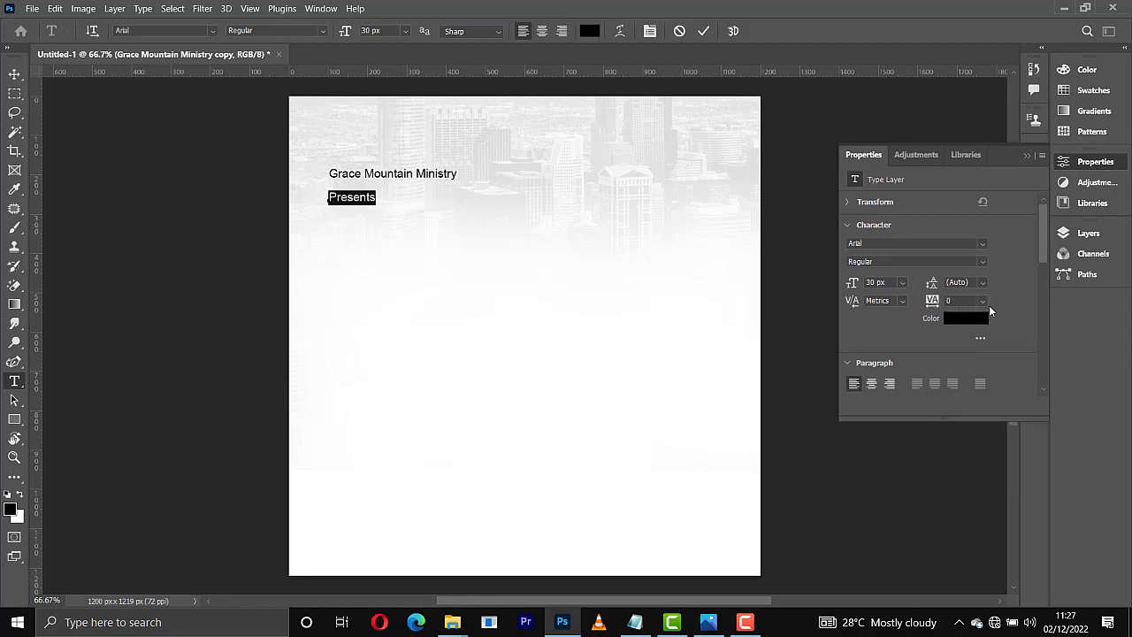
left_click(982, 302)
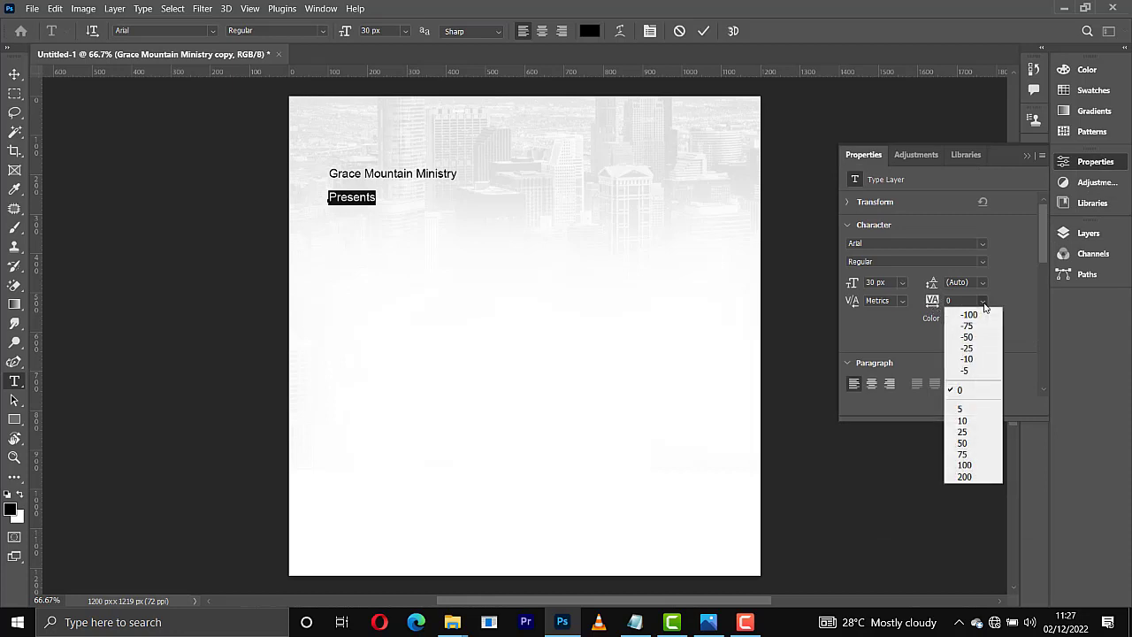
left_click(962, 453)
left_click(14, 75)
left_click_drag(349, 193, 377, 205)
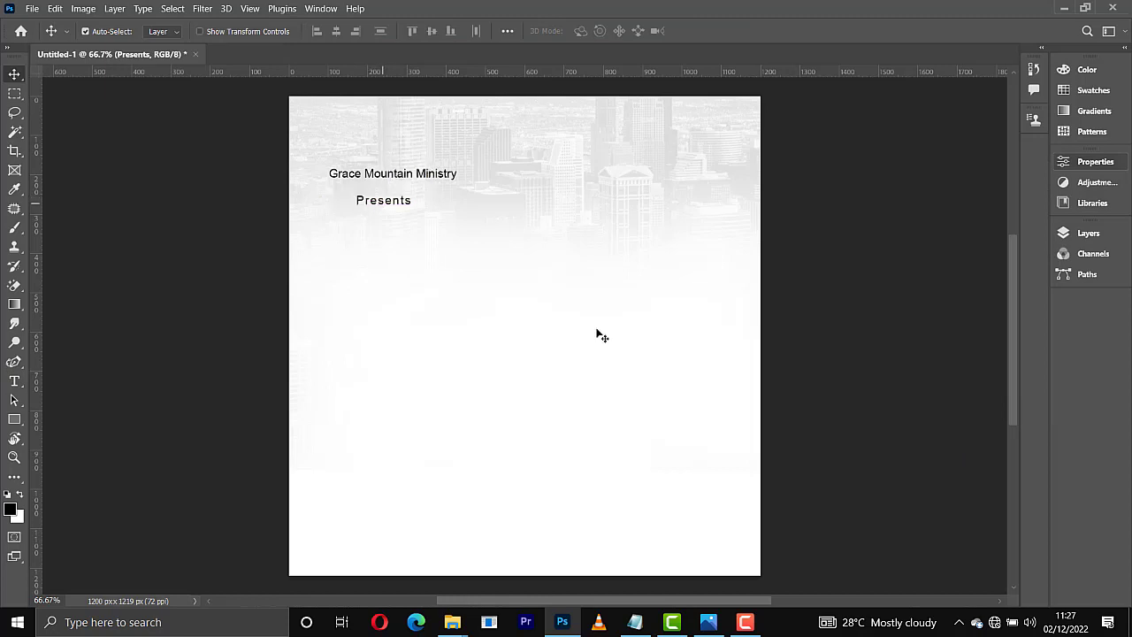
Step: Check the next line in the church notes, then duplicate the "Presents" text layer and move the copy below the original
left_click(635, 621)
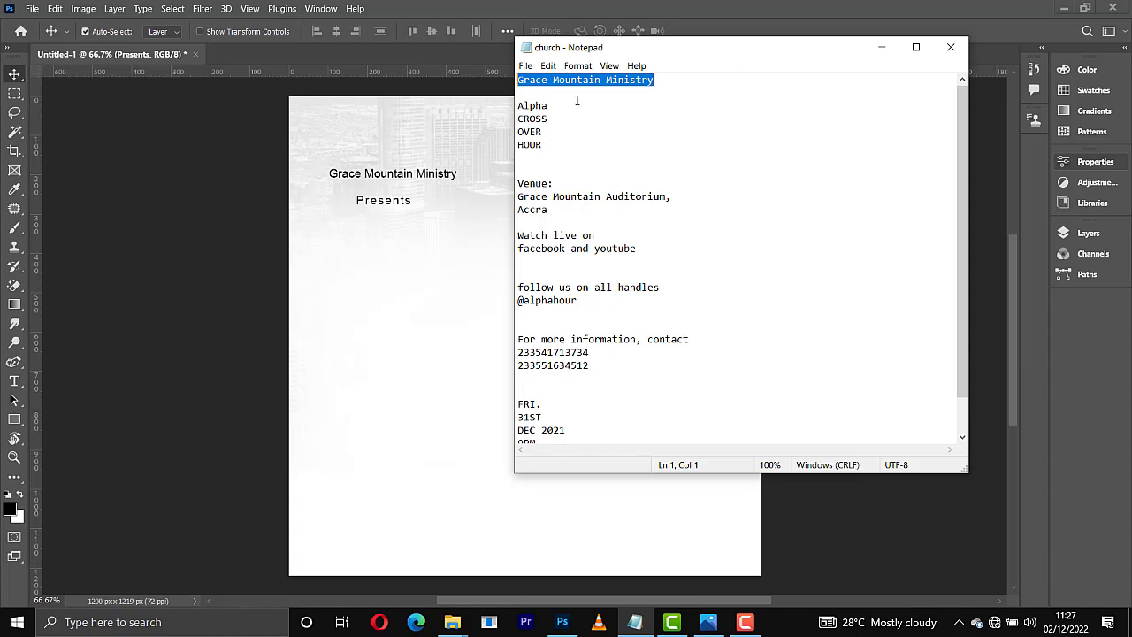
left_click(1087, 232)
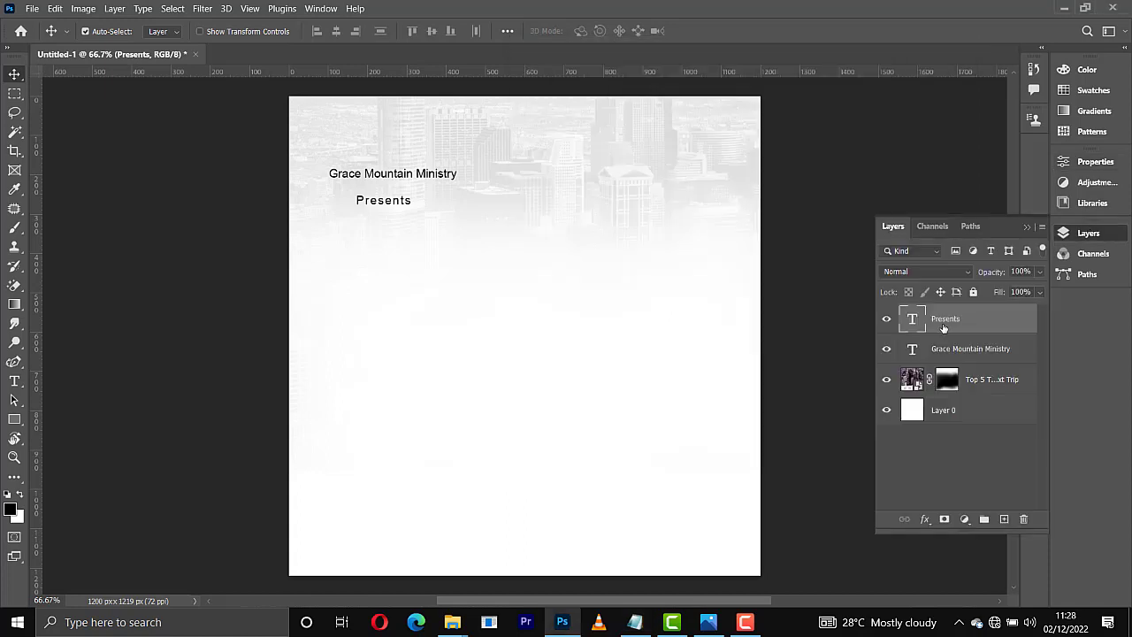
key("ctrl+j")
left_click_drag(404, 220, 407, 223)
key("shift+Down")
key("shift+Down")
key("shift+Down")
key("shift+Down")
key("shift+Down")
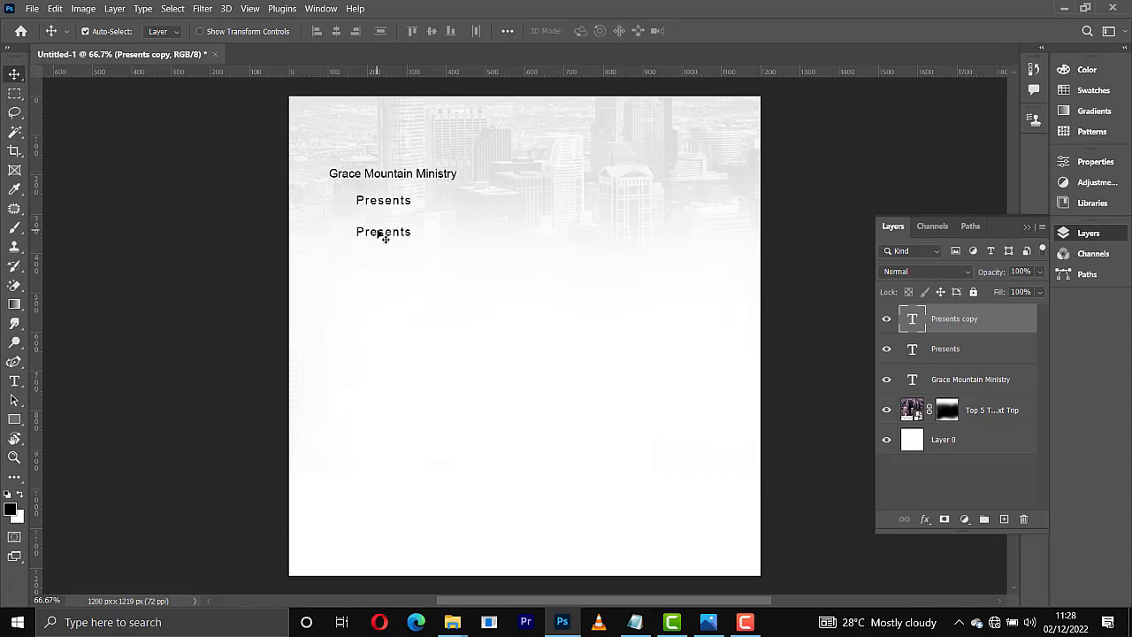
Step: Replace the duplicated text with "Alpha" and set its font to Franklin Gothic Heavy
double_click(383, 235)
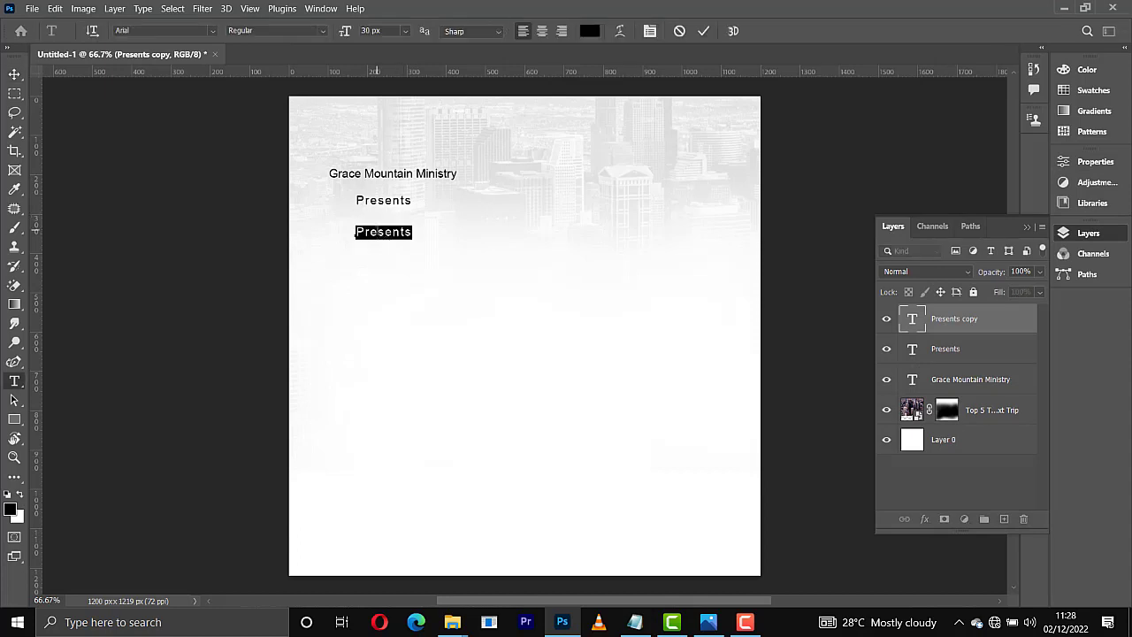
type("Alpha")
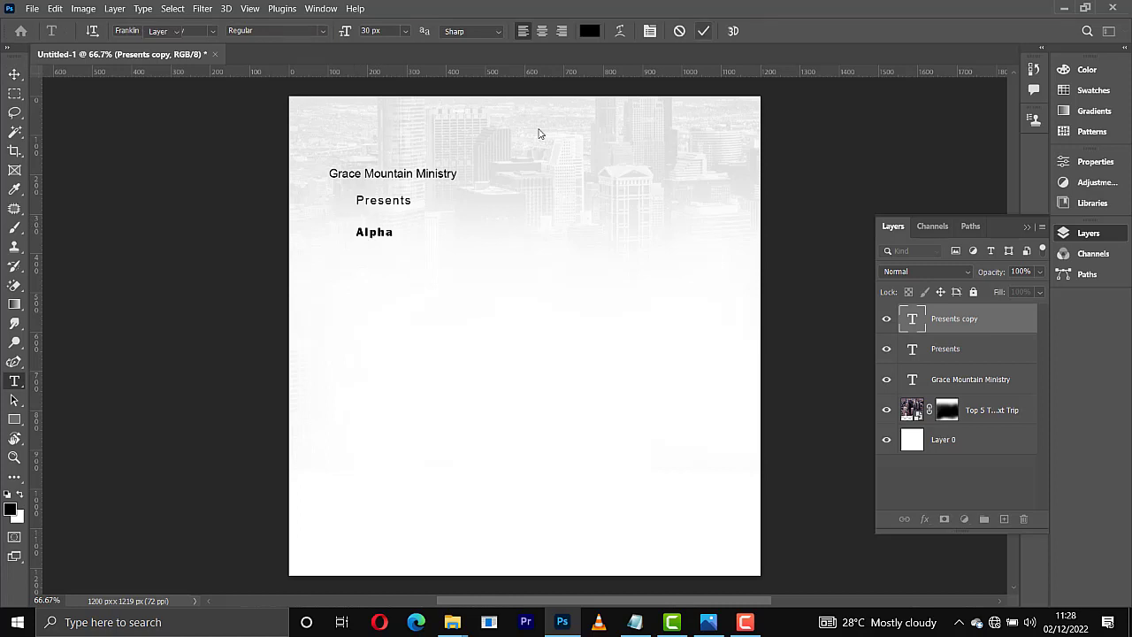
key("ctrl+Return")
key("v")
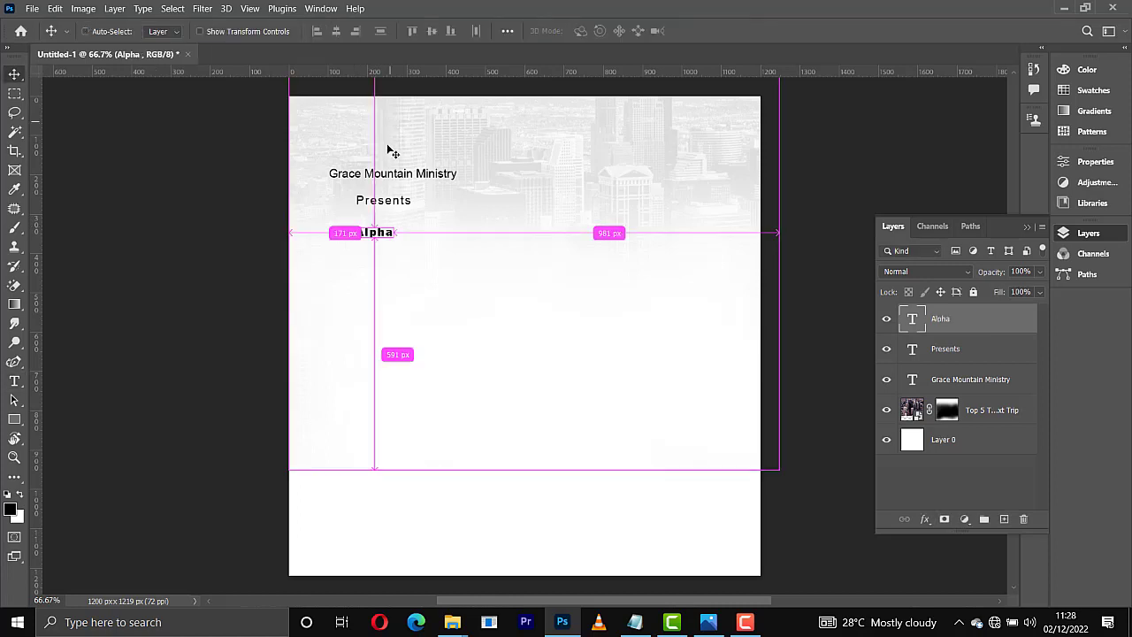
Step: Enlarge the "Alpha" text to about 88 px beneath "Presents"
key("ctrl+t")
left_click_drag(400, 244, 534, 236)
key("Return")
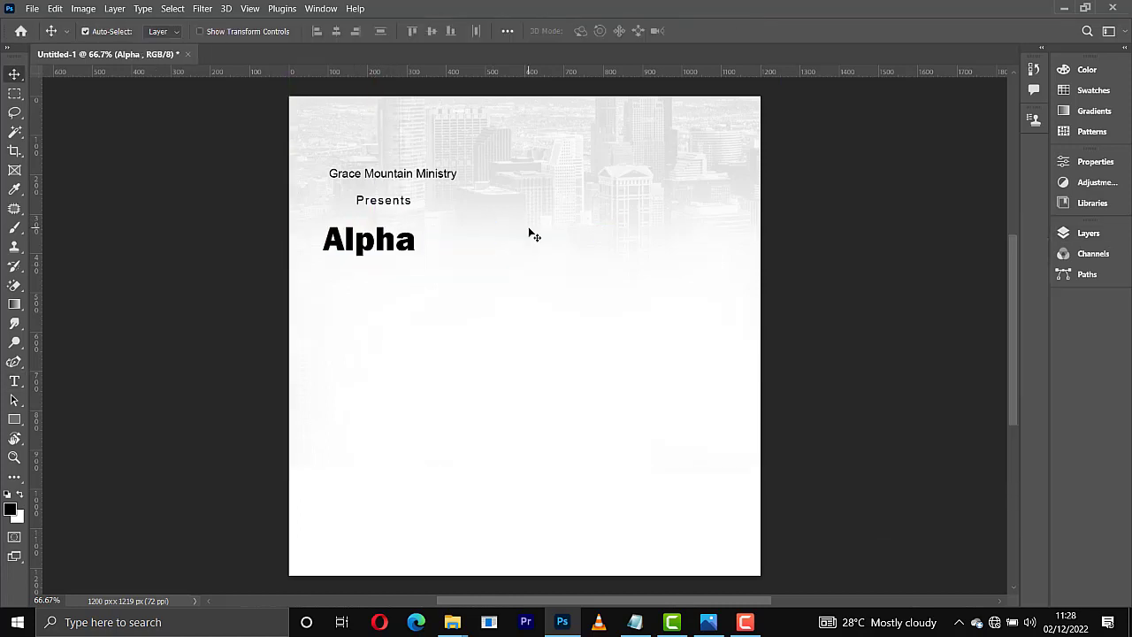
Step: Add "CROSS OVER" from the church notes on two lines beneath "Alpha" and set its leading to 72 px
left_click(650, 625)
left_click_drag(545, 147, 517, 119)
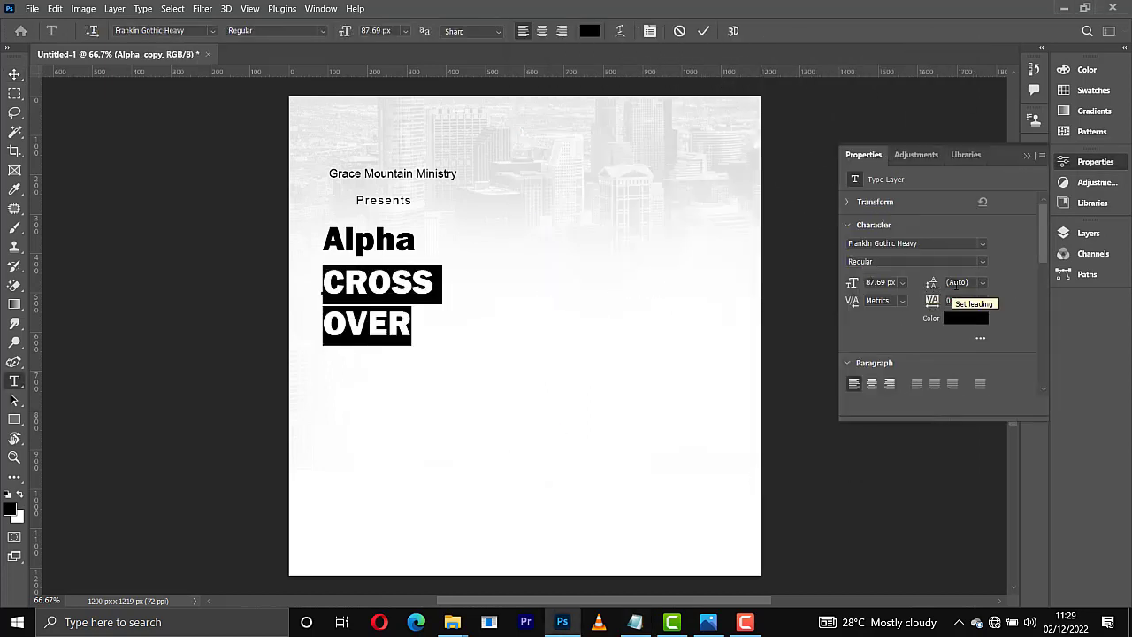
left_click(982, 283)
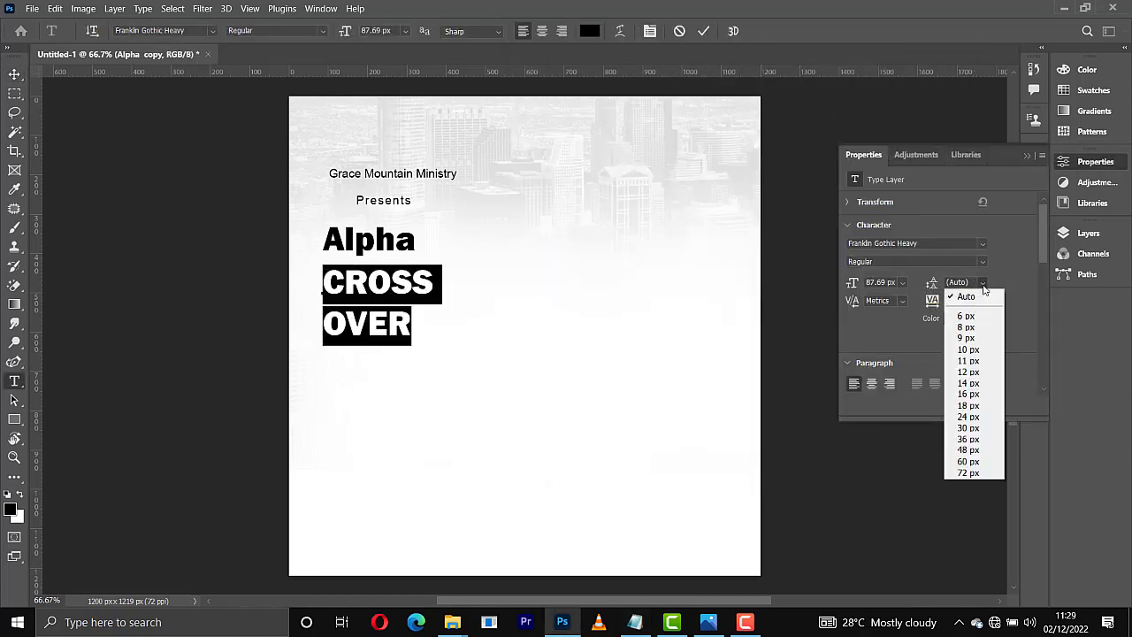
left_click(967, 461)
left_click(981, 283)
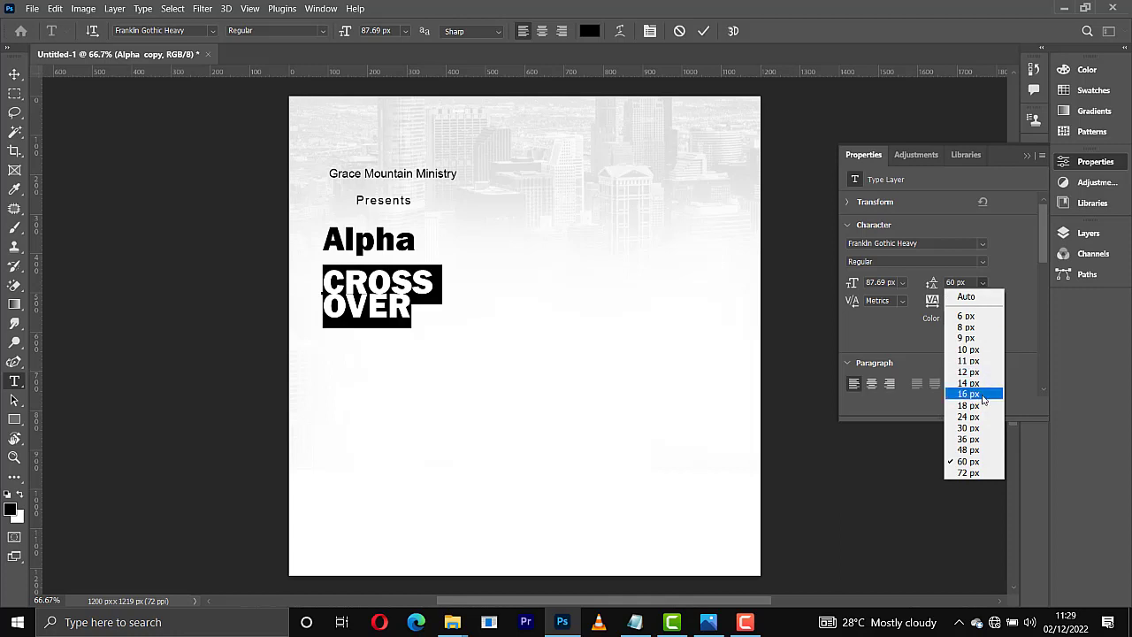
left_click(969, 472)
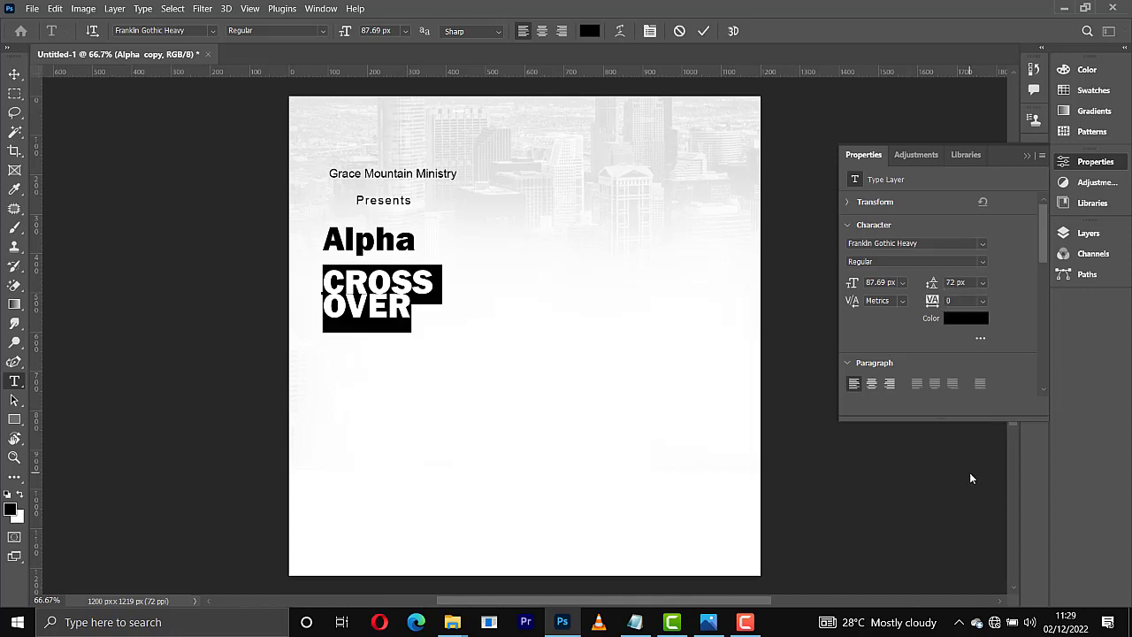
left_click(703, 31)
Step: Enlarge the "CROSS OVER" text to about 139 px beneath "Alpha"
key("v")
key("ctrl+t")
left_click_drag(433, 330, 492, 368)
key("Return")
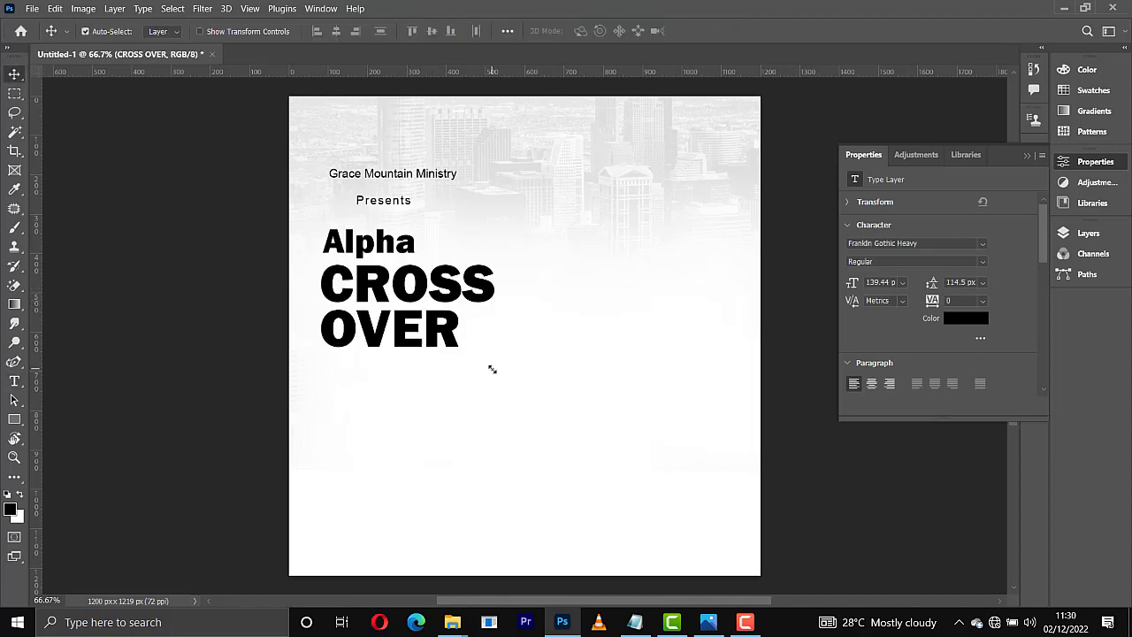
Step: Duplicate the "Alpha" text below "CROSS OVER" and change the copy to "Hour", following the church notes
left_click(393, 243)
left_click(394, 243, "ctrl")
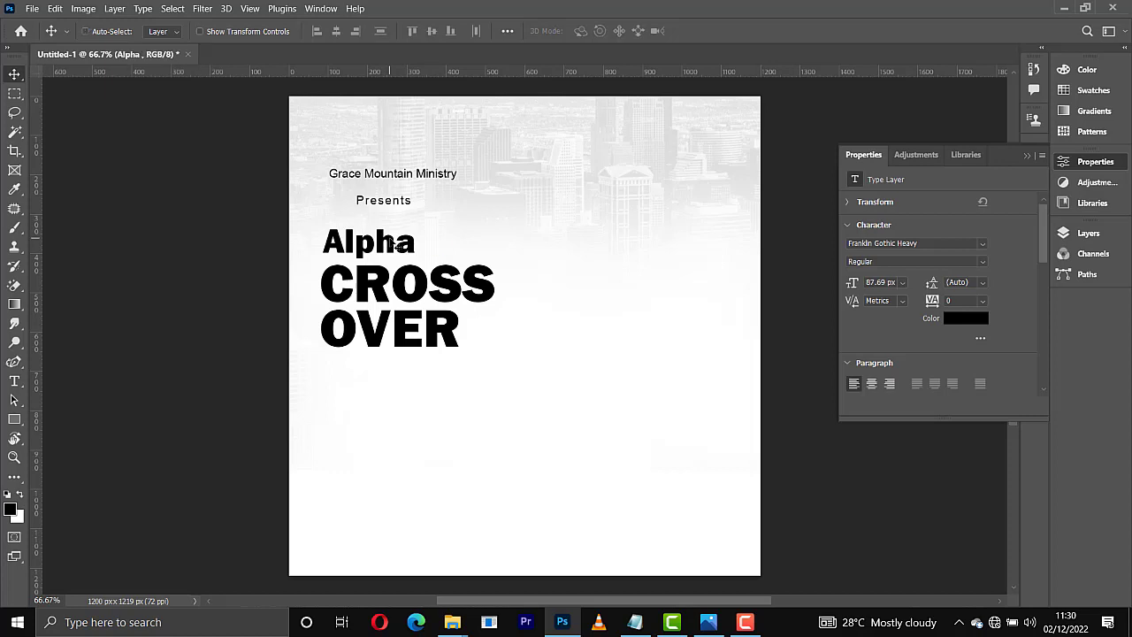
key("ctrl+j")
key("shift+Down")
key("shift+Down")
key("shift+Down")
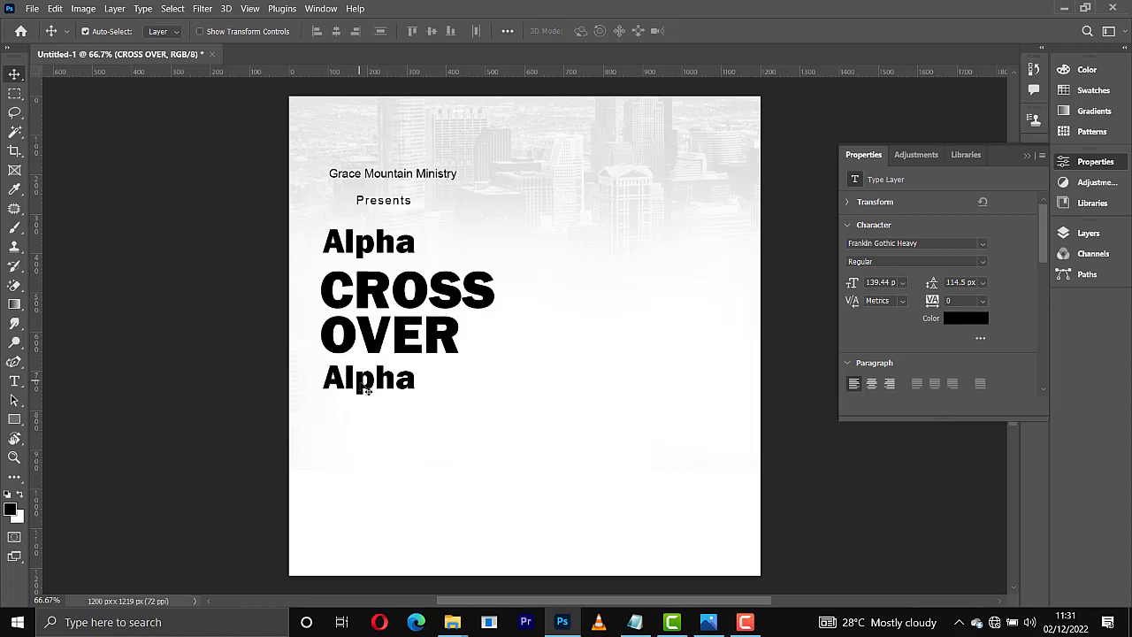
key("alt+Tab")
left_click_drag(540, 146, 513, 148)
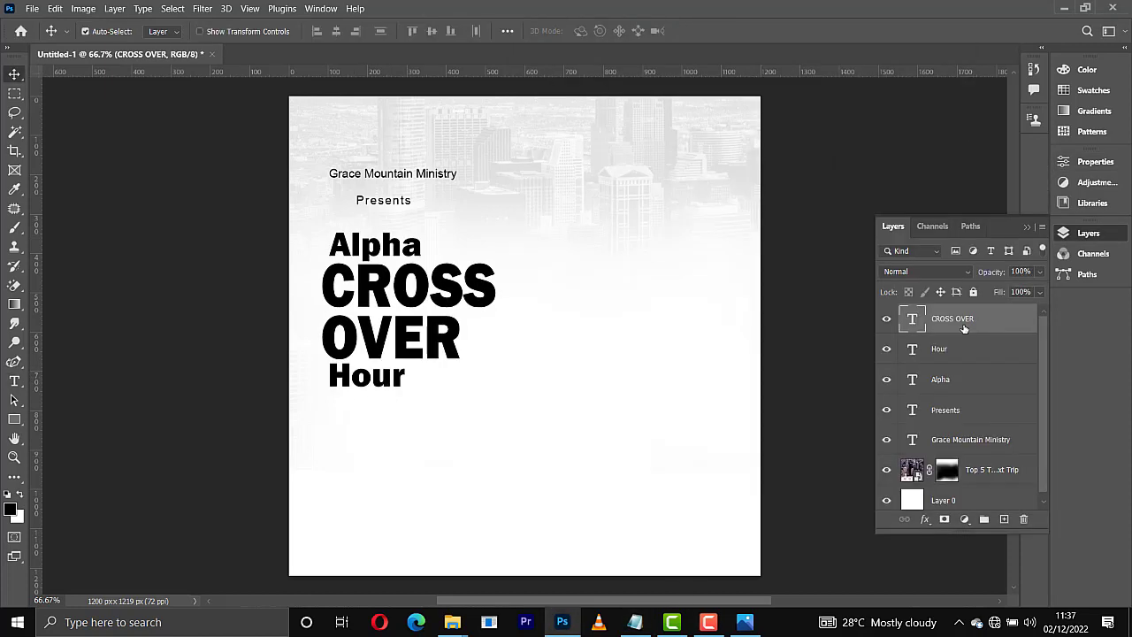
Step: Combine the "CROSS OVER", "Hour" and "Alpha" text layers into one smart object
left_click(951, 382, "shift")
right_click(950, 381)
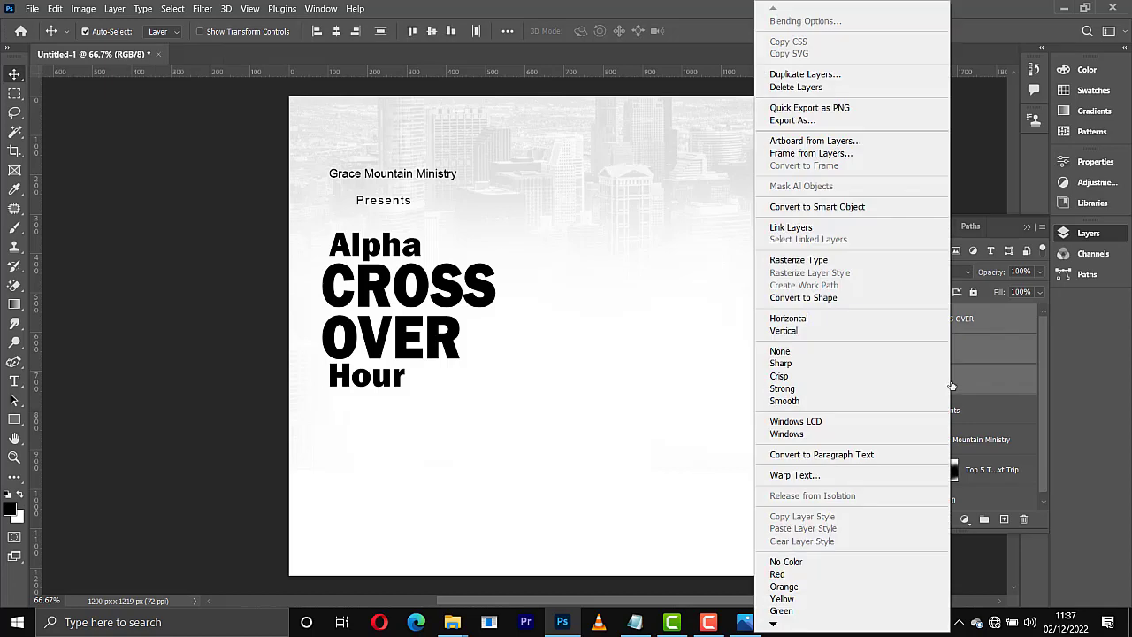
left_click(842, 207)
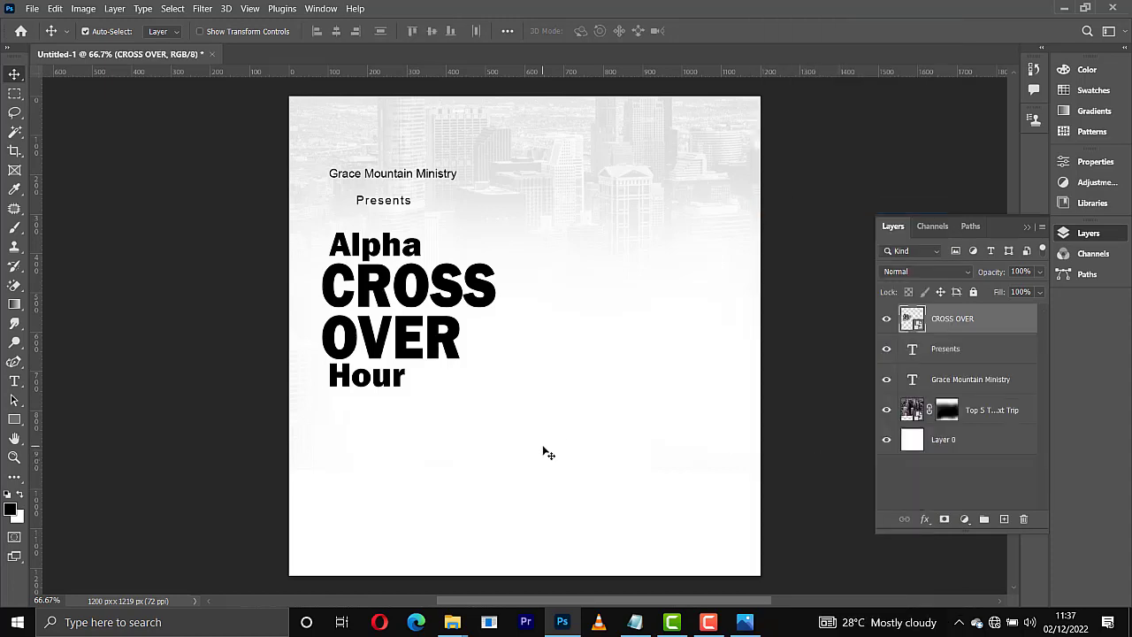
Step: Place the orange gradient image "_ (11)" from the RESOURCES folder over the headline and clip it to the "CROSS OVER" smart object
mouse_move(453, 624)
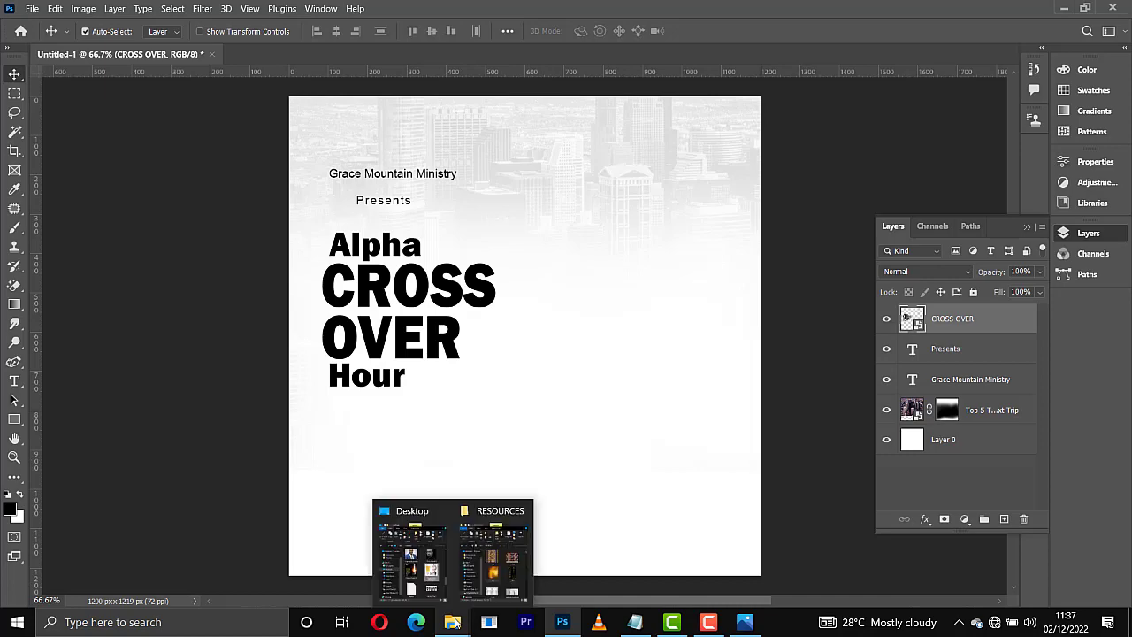
left_click(490, 548)
left_click_drag(623, 389, 377, 363)
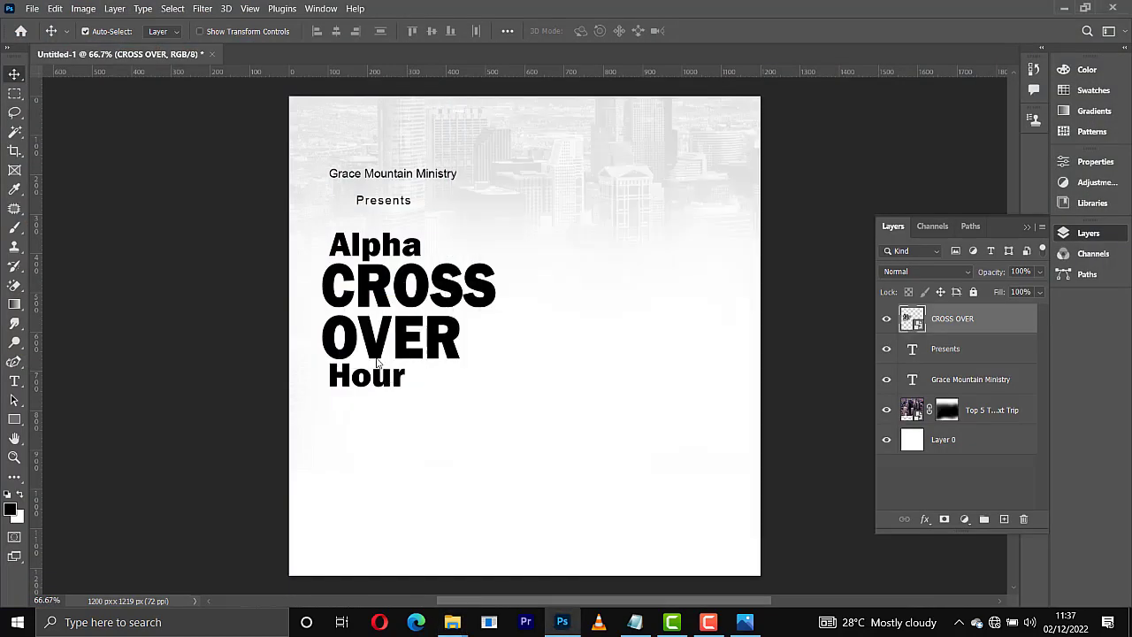
left_click_drag(513, 324, 443, 332)
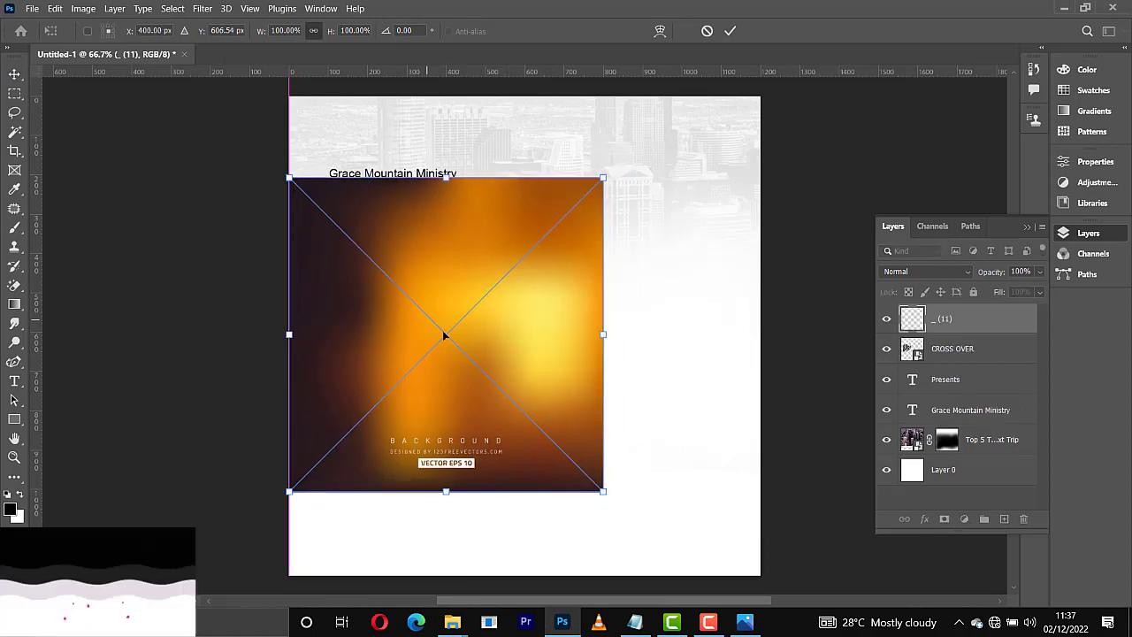
key("Return")
right_click(948, 329)
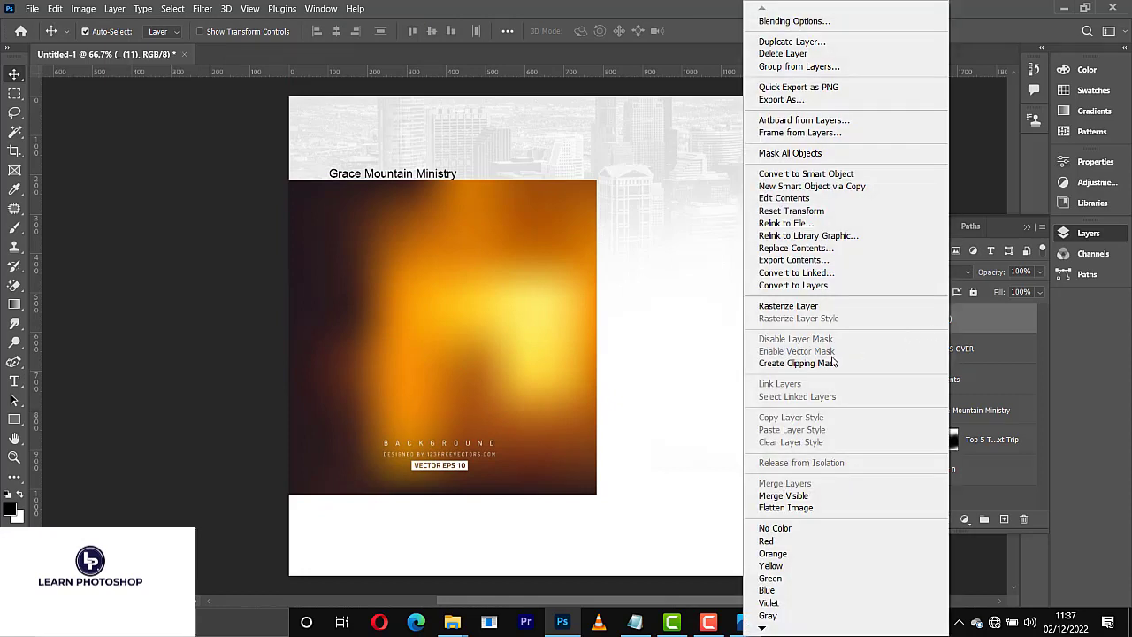
left_click(831, 362)
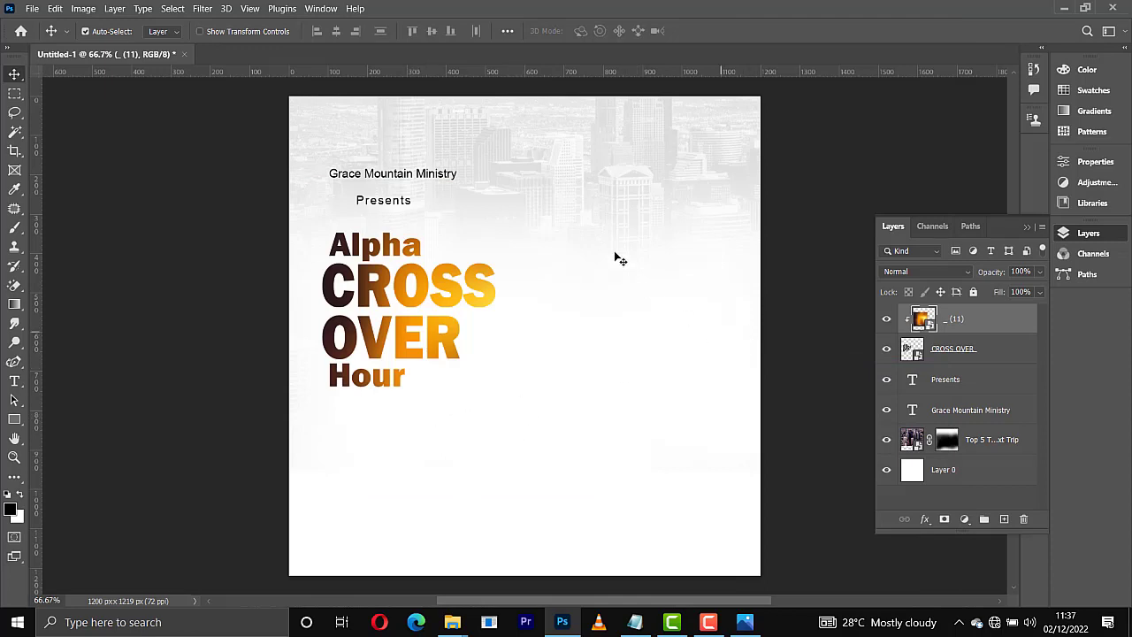
Step: Paint white on the skyline layer's mask with the brush at 50% opacity to bring back more of the buildings
left_click(583, 283)
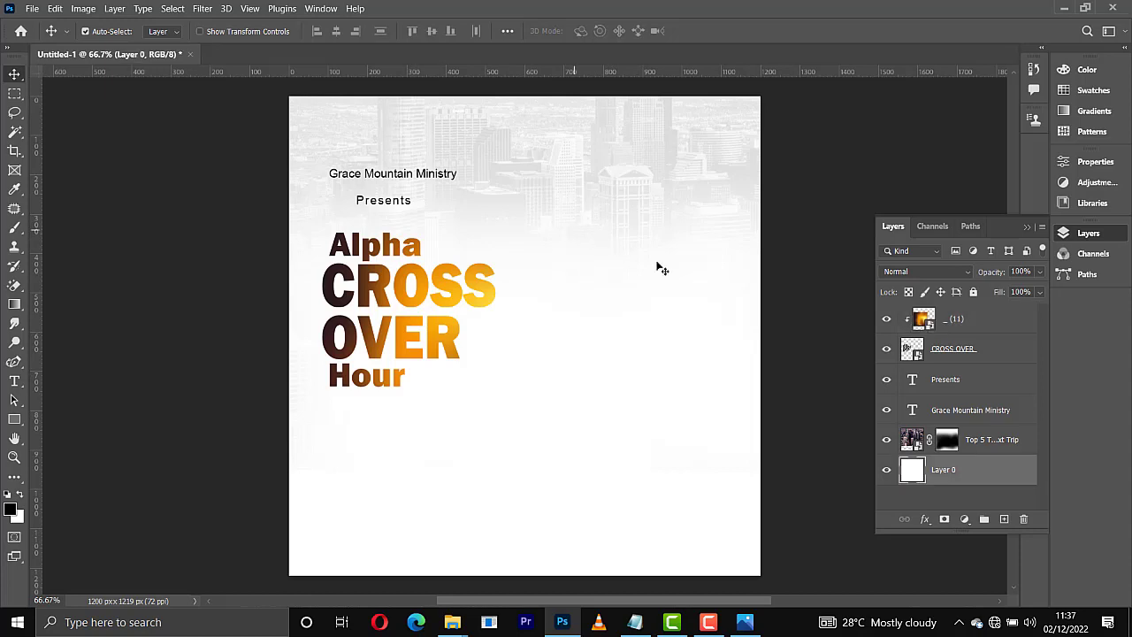
left_click(944, 447)
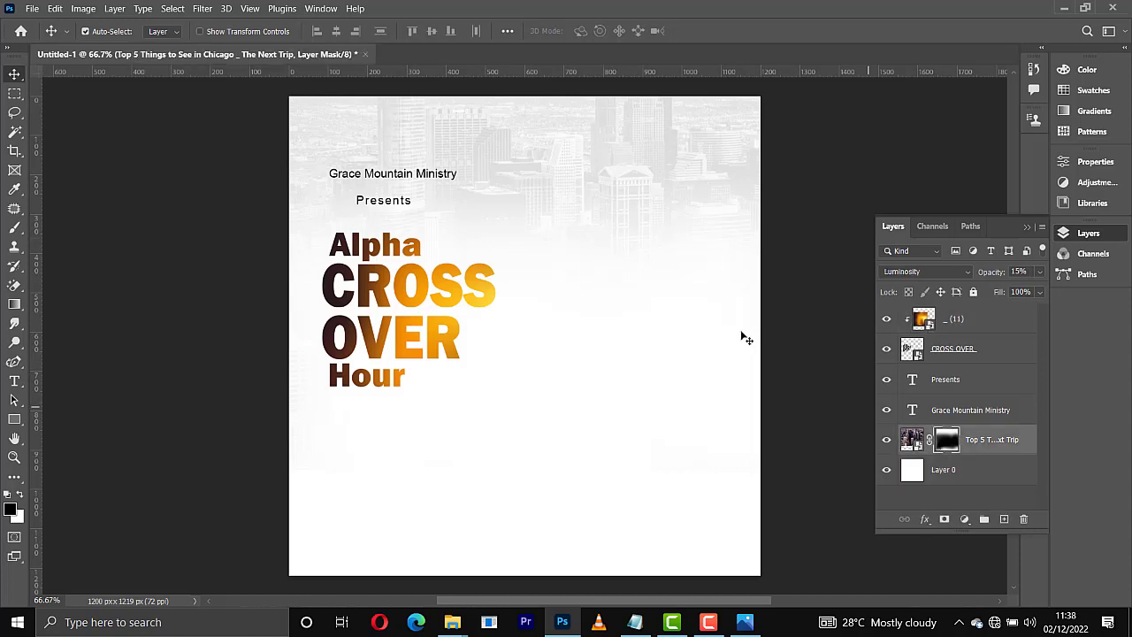
key("b")
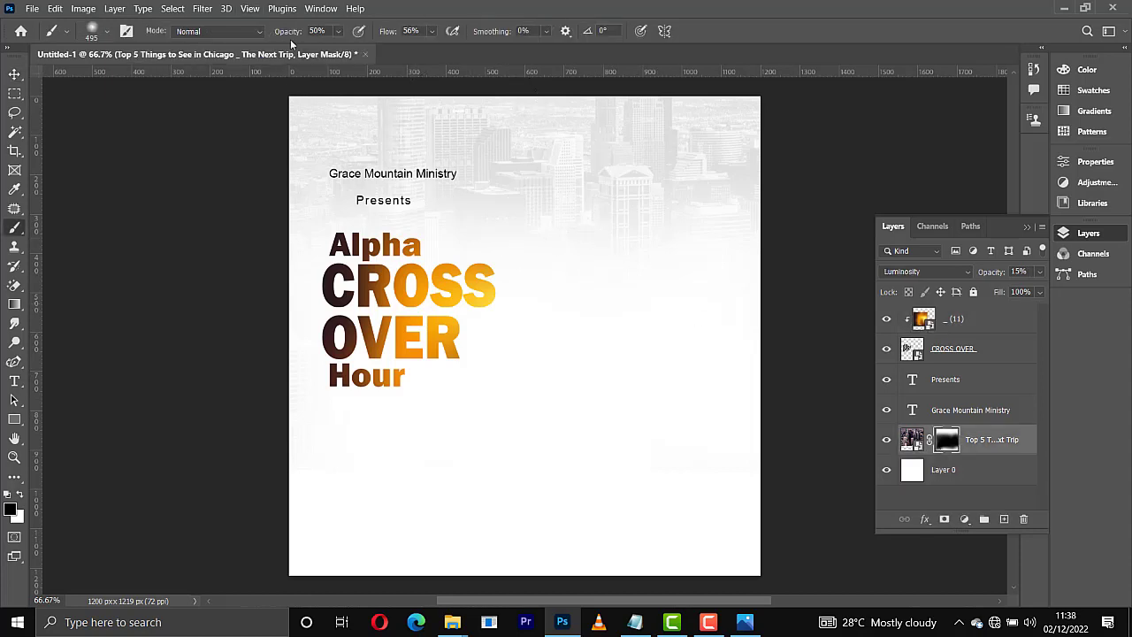
left_click(20, 497)
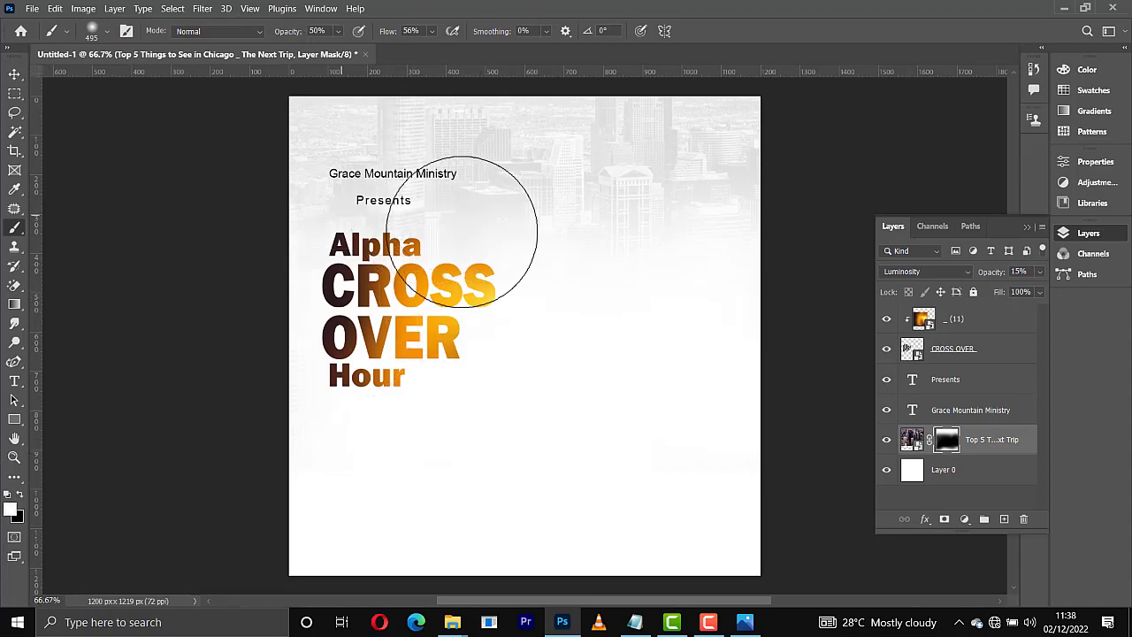
left_click_drag(553, 248, 409, 167)
mouse_move(650, 137)
left_mouse_down()
mouse_move(536, 205)
mouse_move(722, 169)
left_mouse_up()
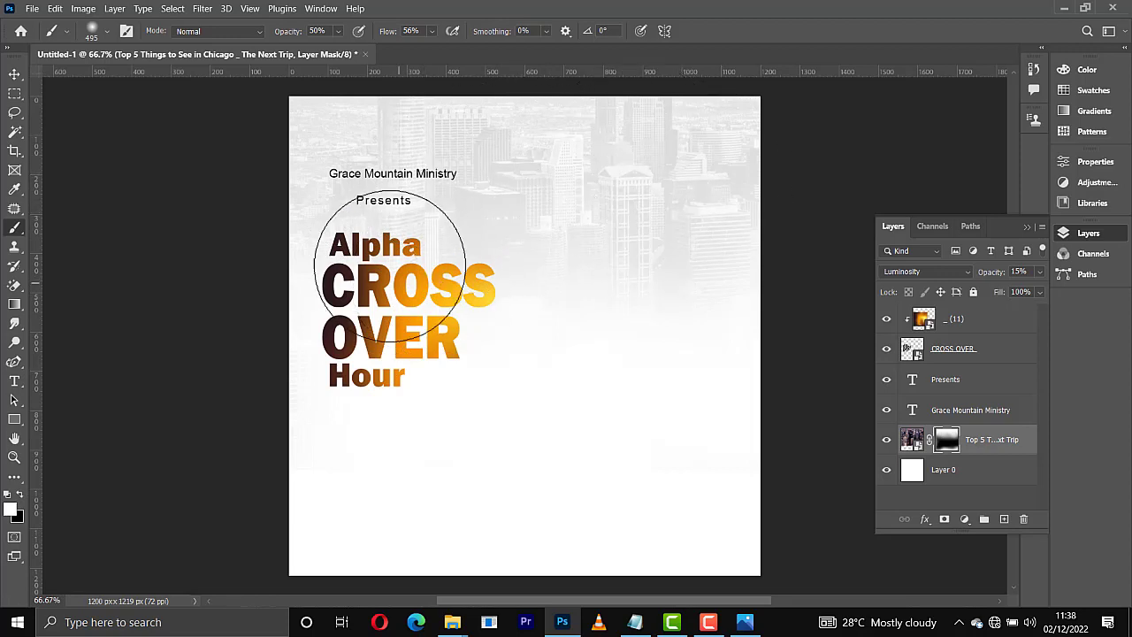
Step: Lower the brush opacity to 10%, softly extend the skyline's fade on its mask, and select the clipped gradient layer
left_click(335, 36)
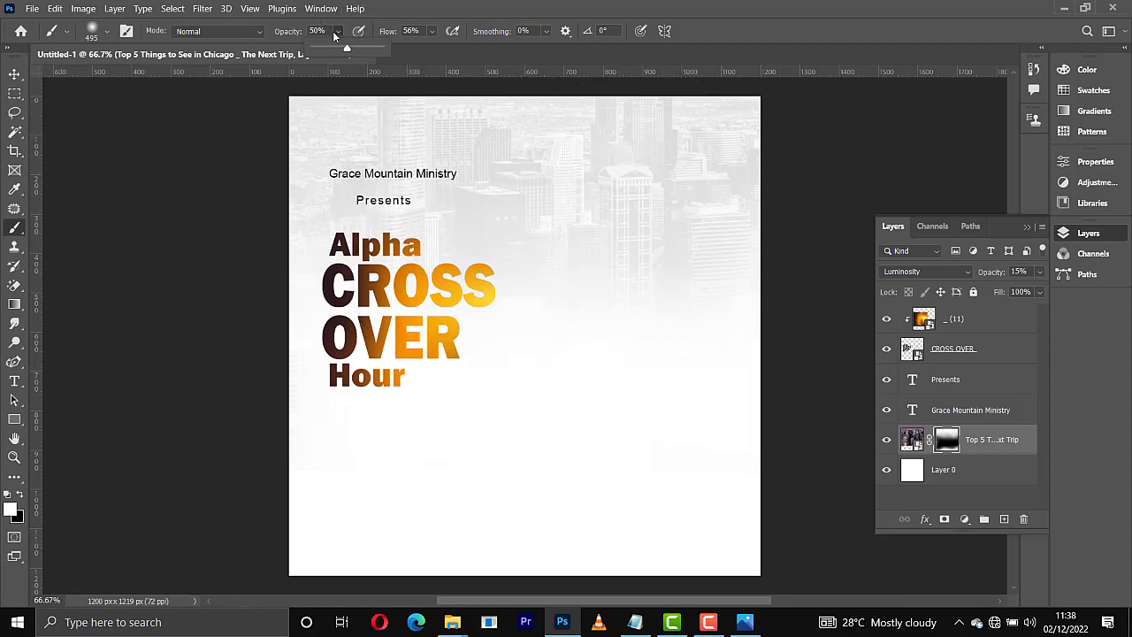
left_click(320, 51)
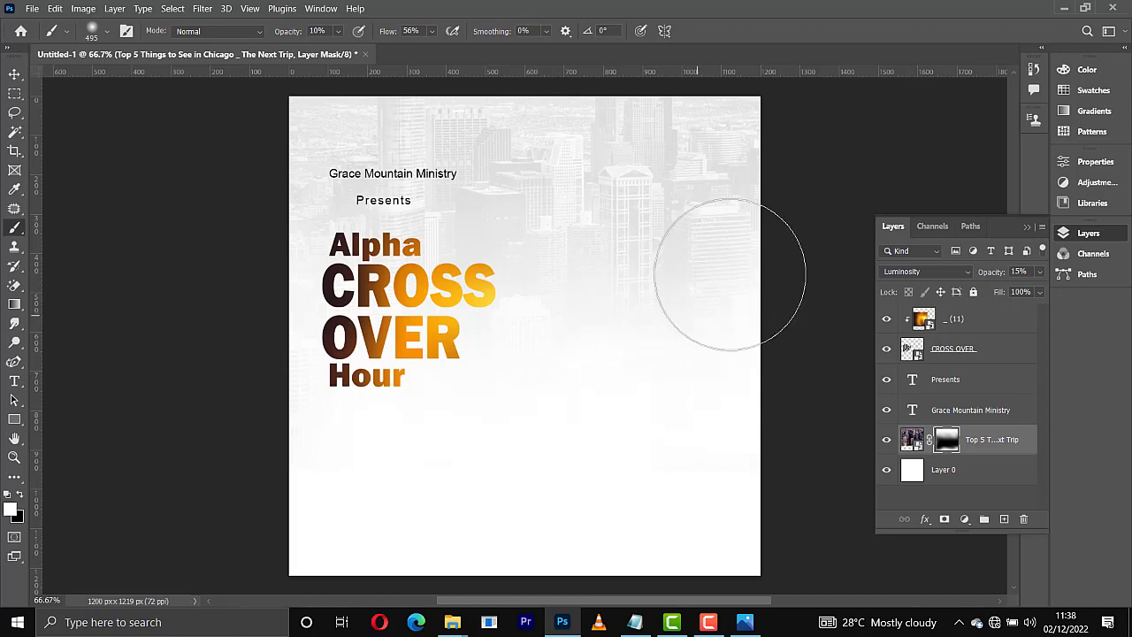
key("v")
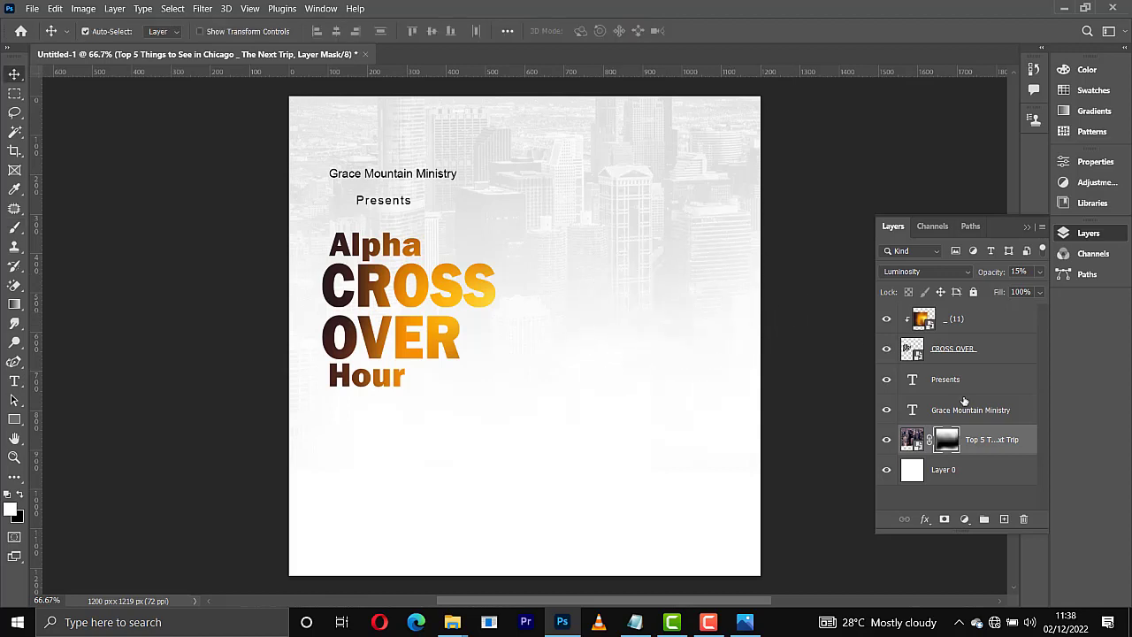
left_click(964, 330)
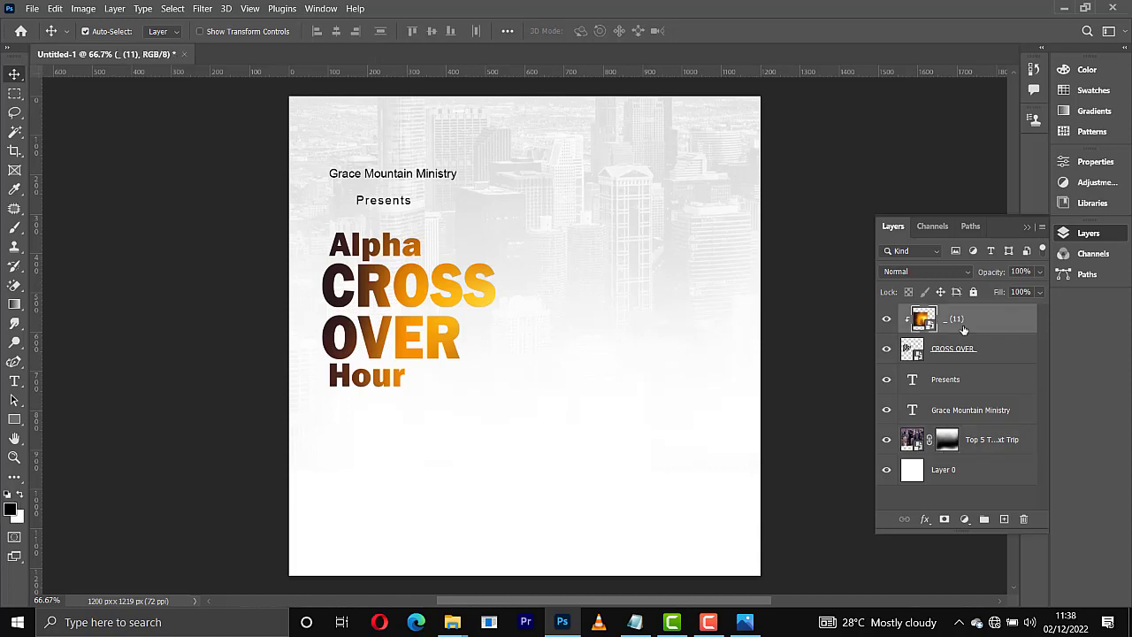
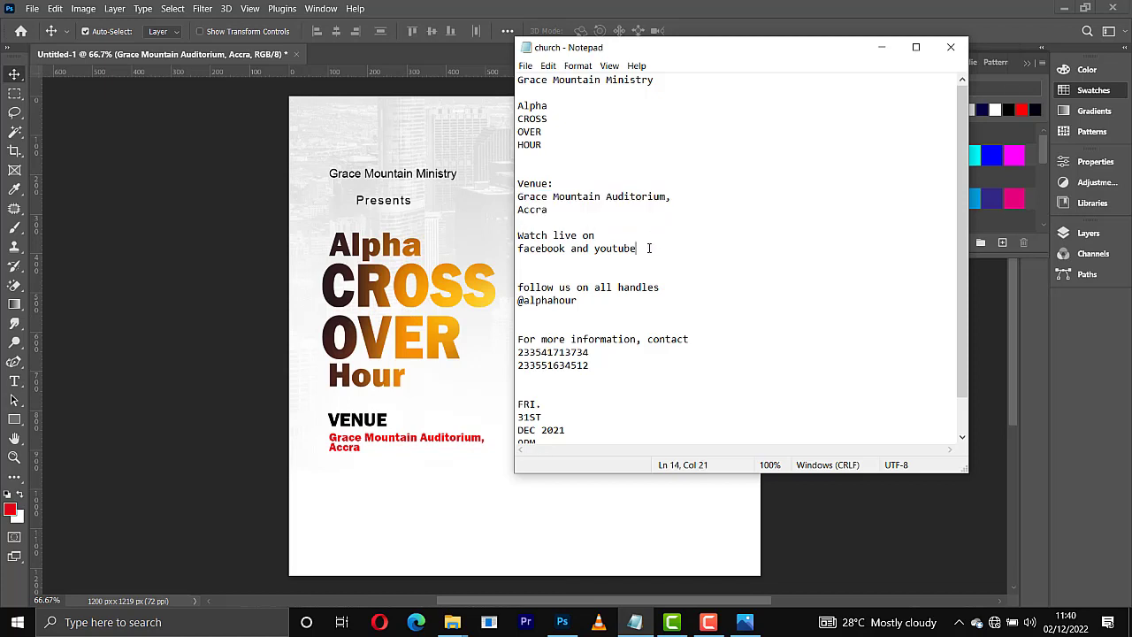
Step: Add "Watch live on" from the church notes beneath the venue address
left_click_drag(652, 249, 517, 235)
left_click_drag(595, 235, 511, 237)
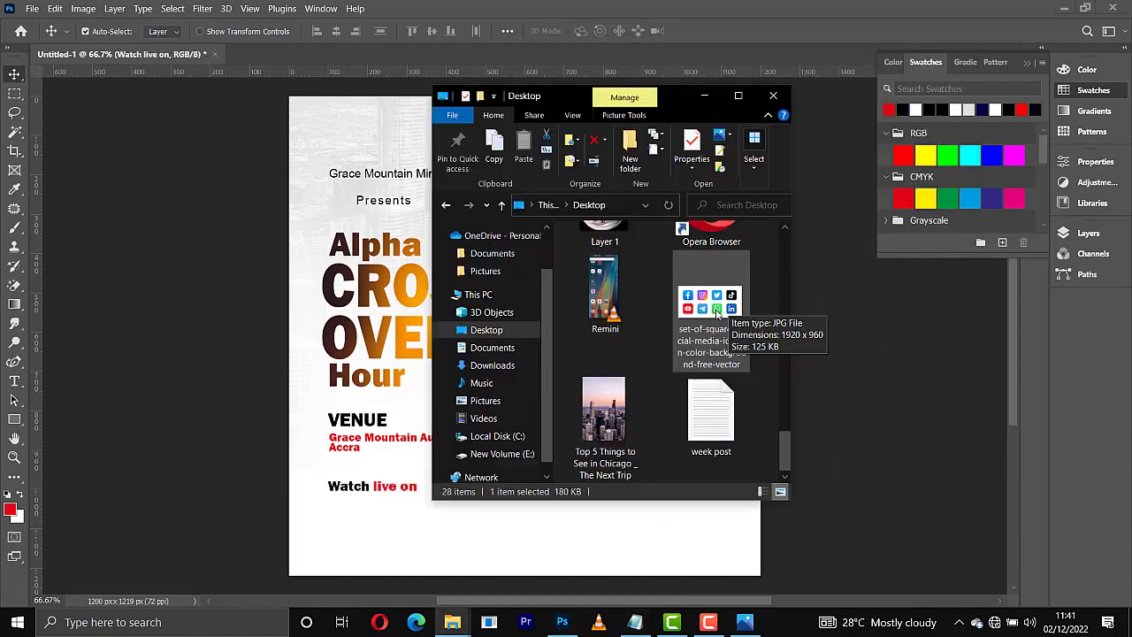
Step: Place the social media icon set image from the Desktop folder into the flyer, beside the headline text
left_click(718, 311)
left_click_drag(710, 318, 389, 515)
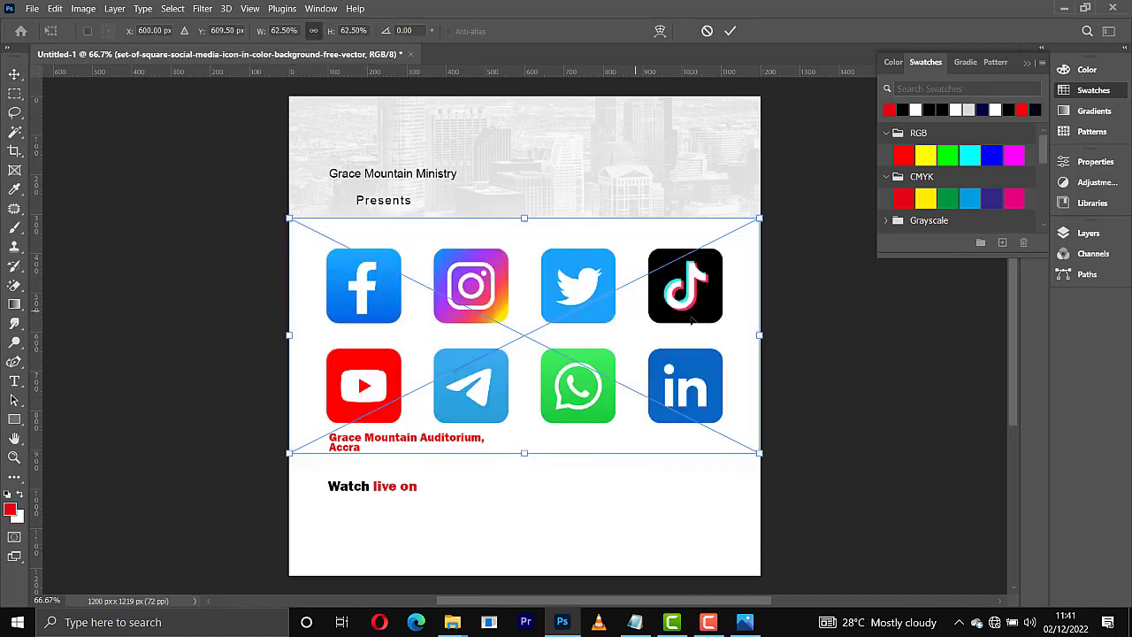
left_click_drag(691, 320, 860, 323)
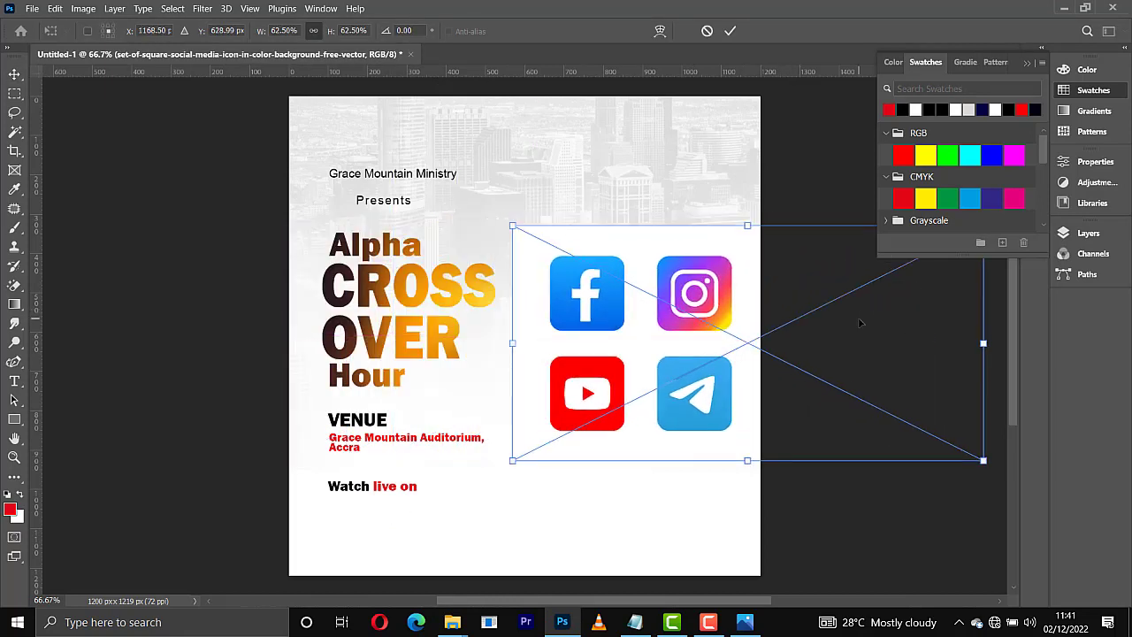
key("Return")
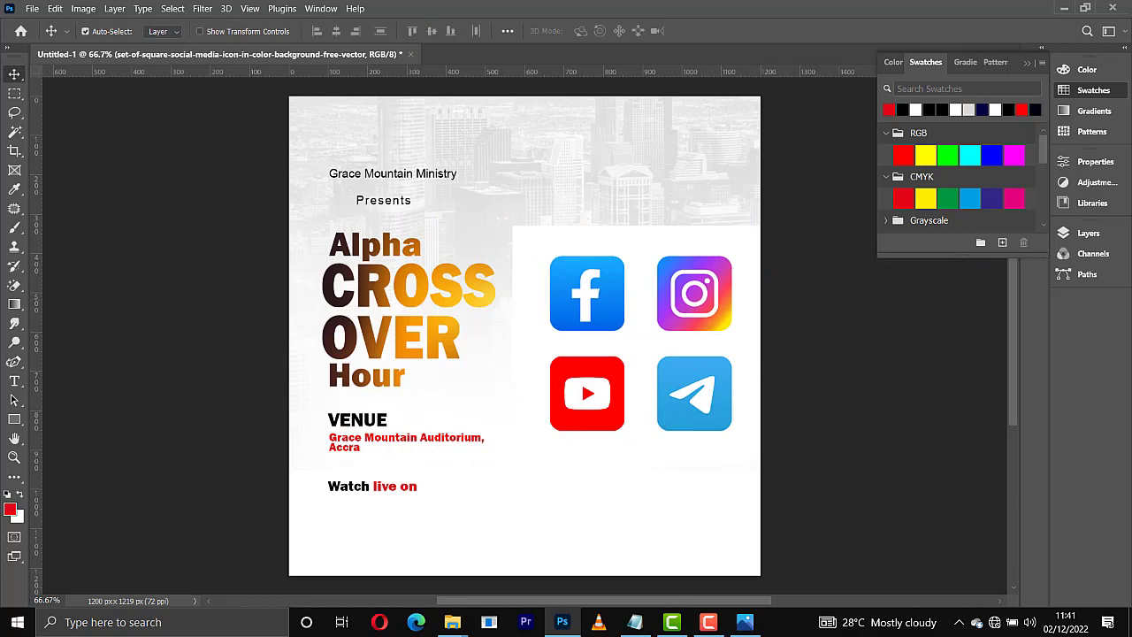
Step: Select the Facebook icon with a rectangular marquee on the icon set layer and copy it to its own layer
left_click(1089, 234)
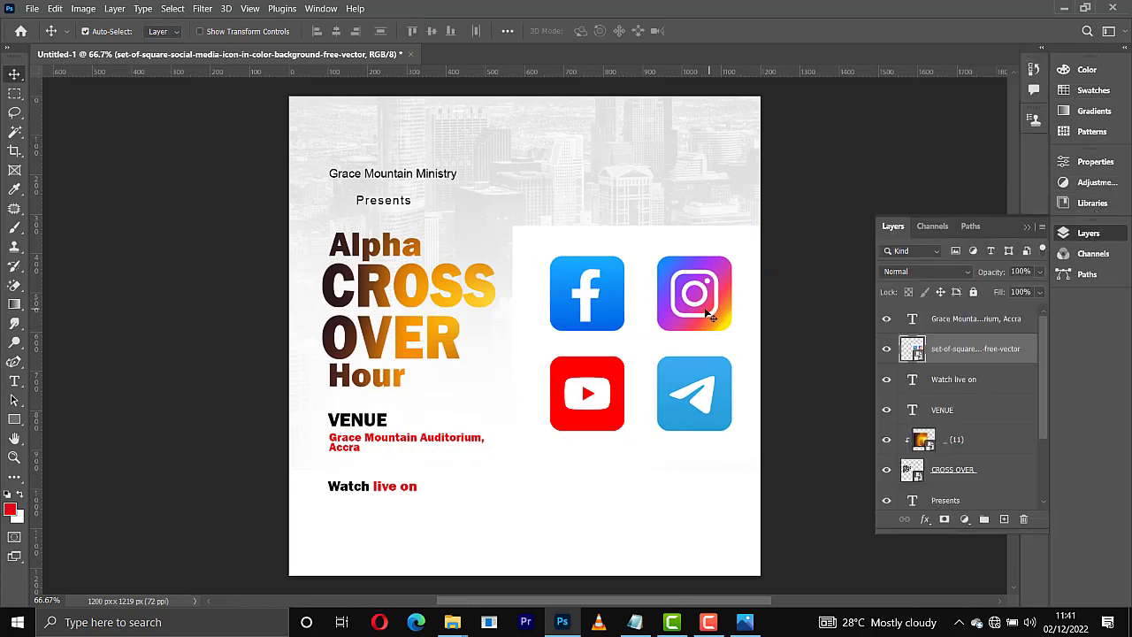
right_click(14, 93)
left_click(88, 93)
left_click_drag(543, 250, 633, 336)
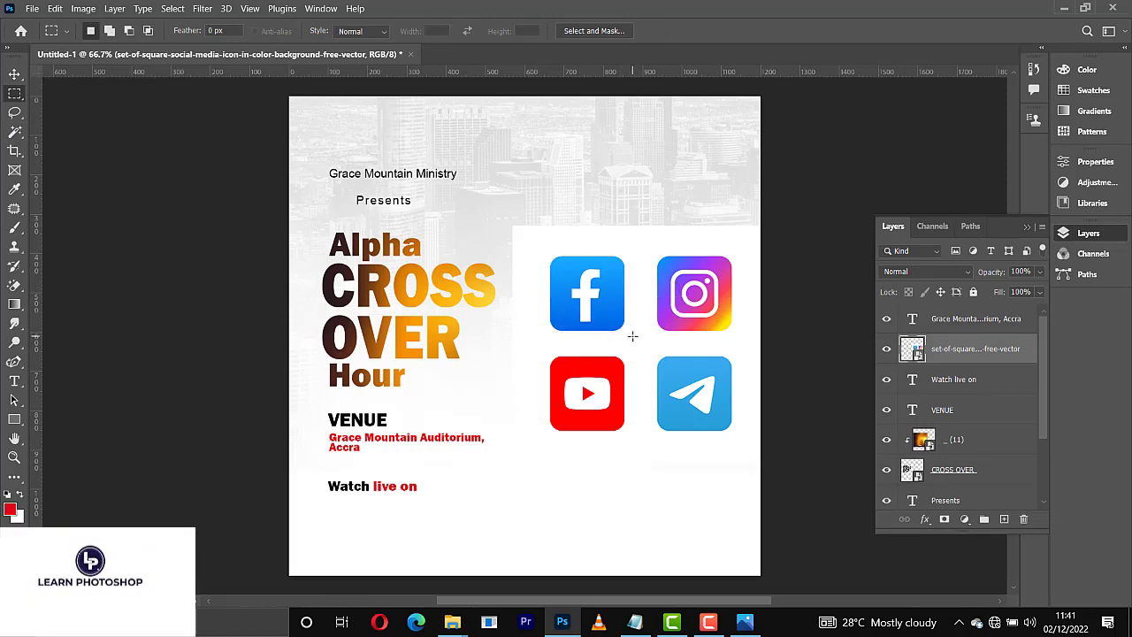
key("ctrl+j")
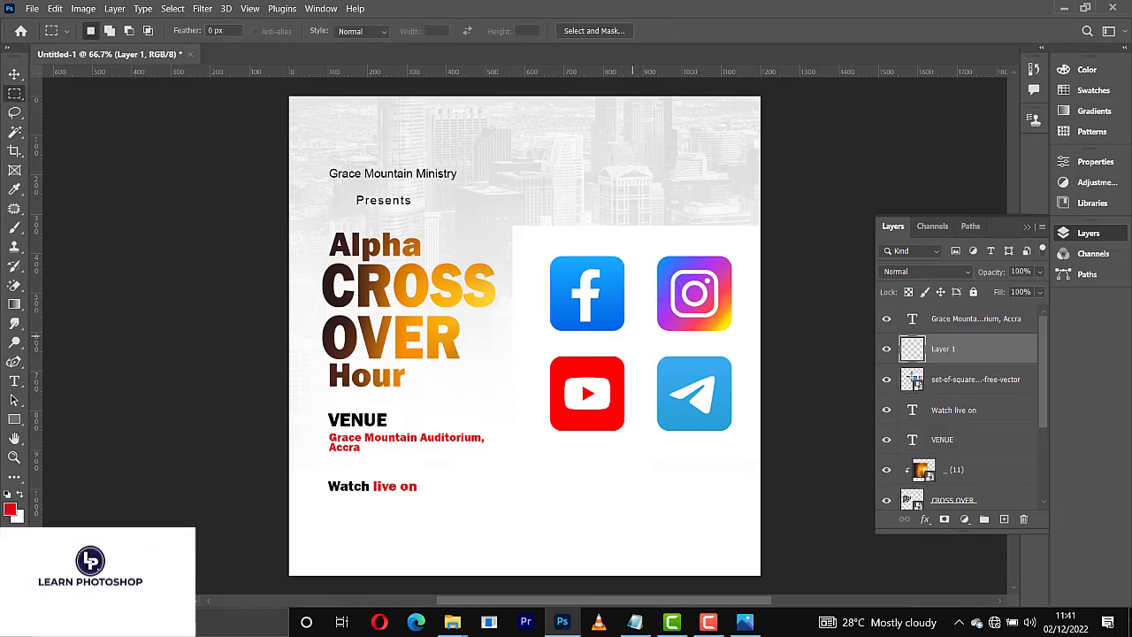
Step: Copy the YouTube icon from the icon set to its own layer and delete the icon set layer
left_click(937, 382)
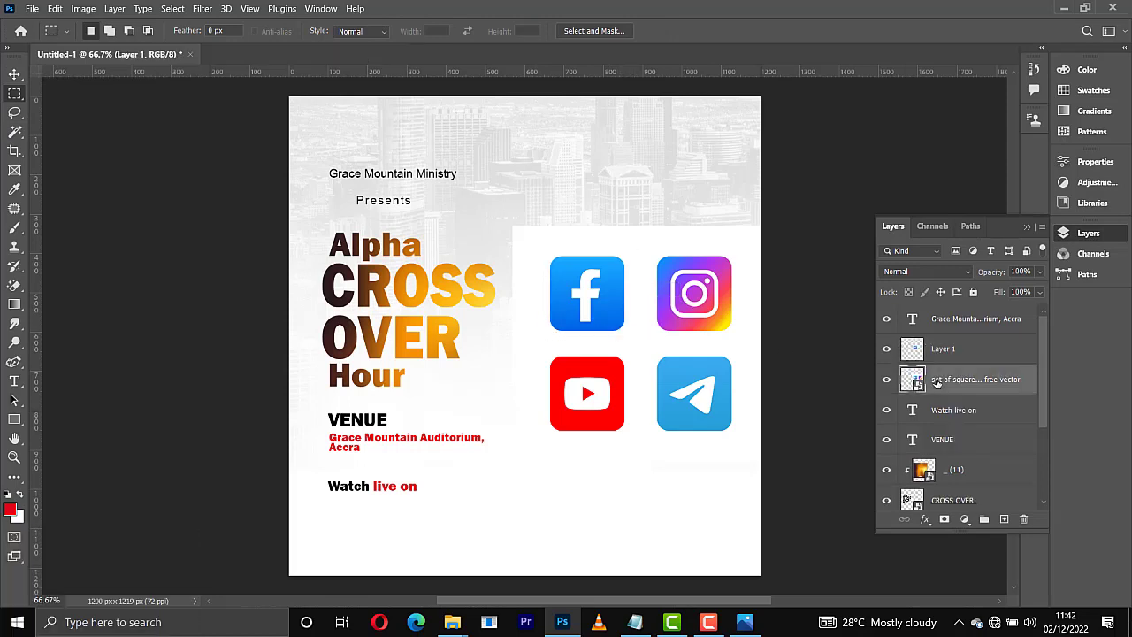
left_click_drag(540, 352, 636, 440)
key("ctrl+j")
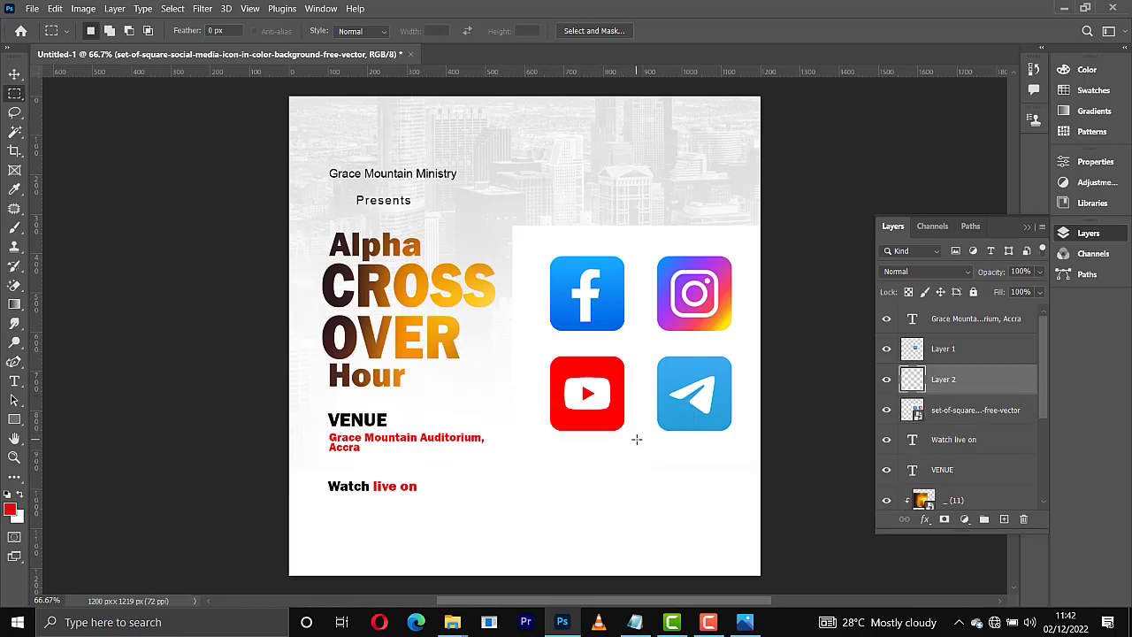
left_click(959, 412)
key("Delete")
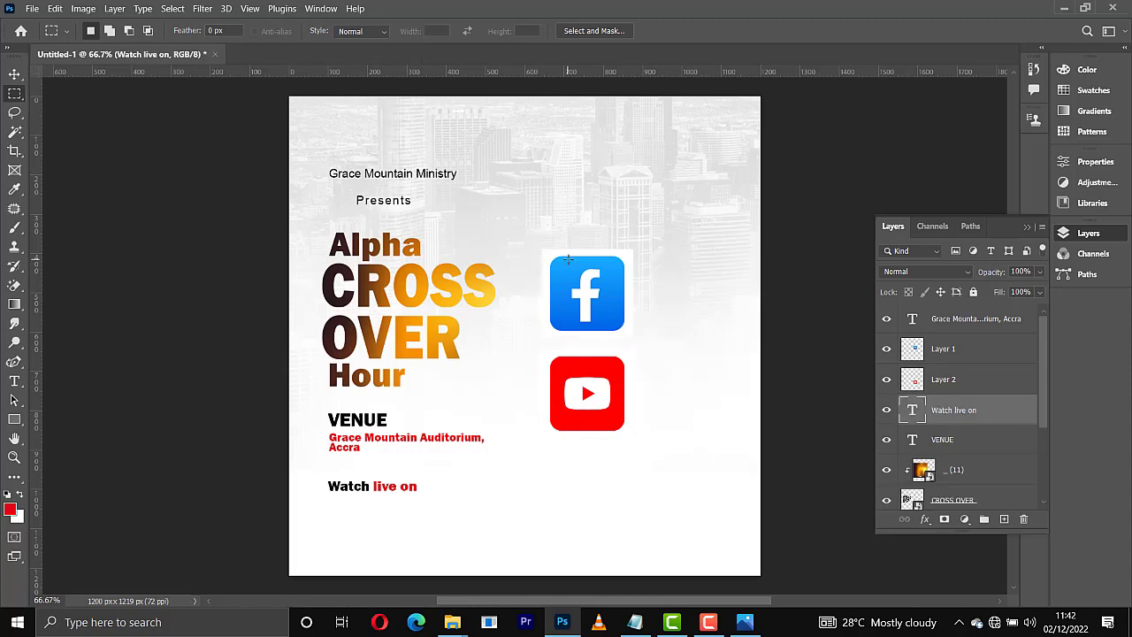
Step: Move the Facebook and YouTube icons beneath "Watch live on" and scale them down together to sit side by side
key("v")
left_click_drag(569, 282, 341, 510)
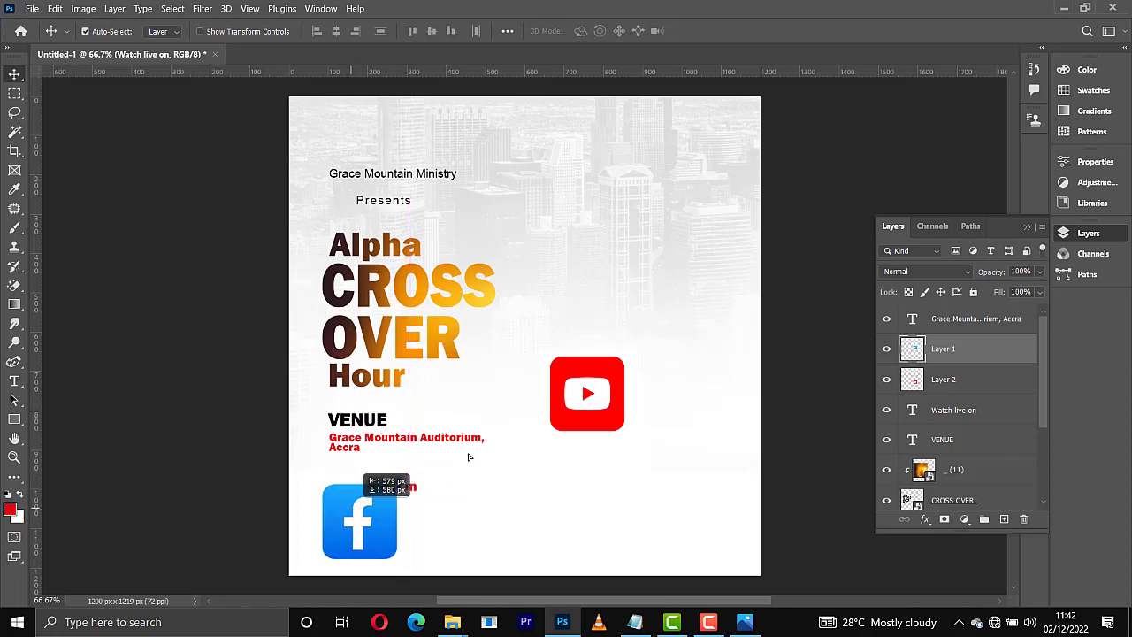
left_click_drag(594, 395, 449, 526)
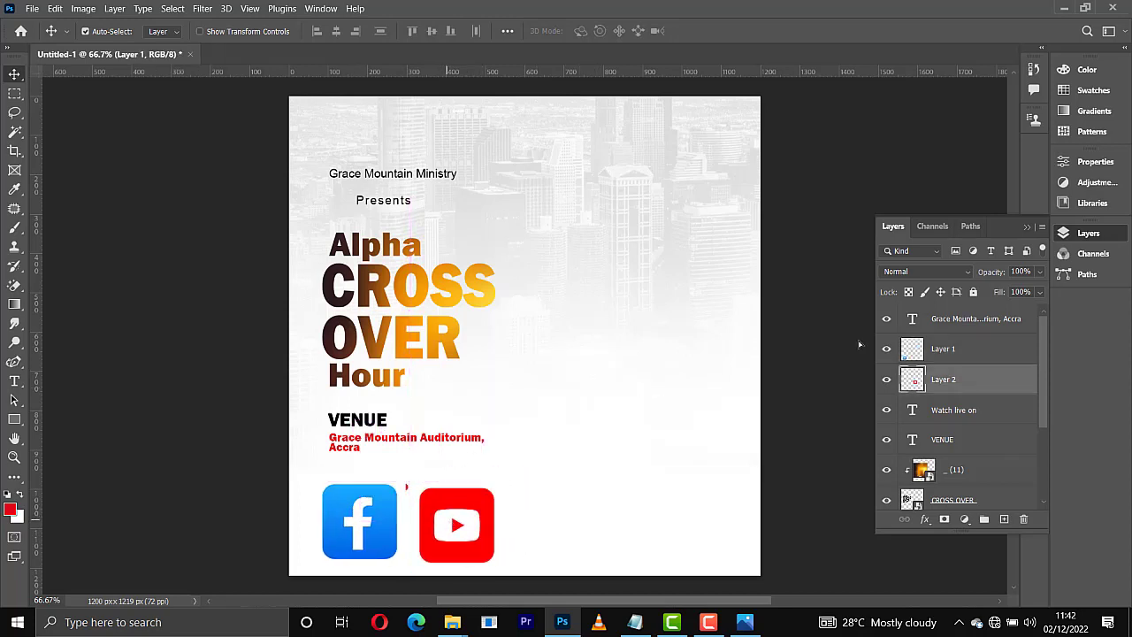
left_click(942, 348, "ctrl")
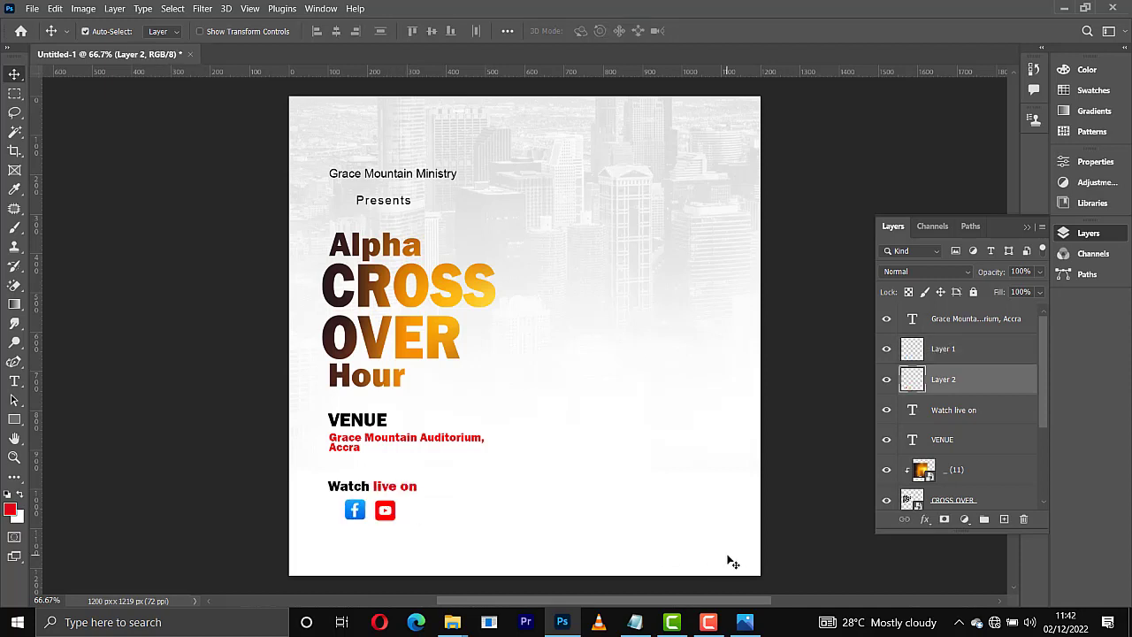
left_click(634, 622)
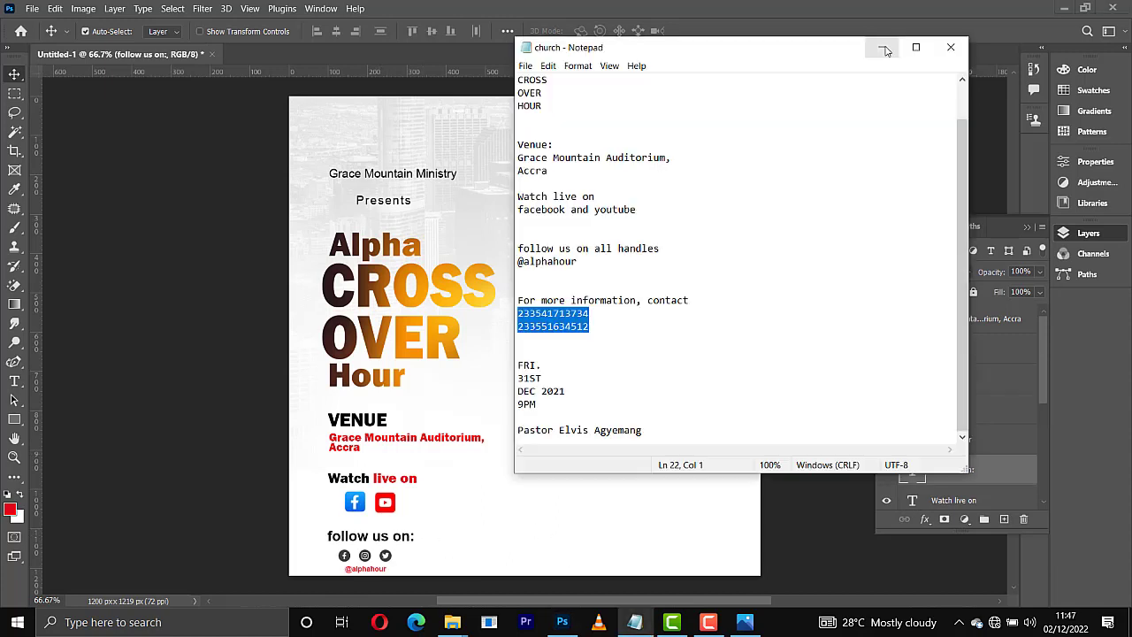
left_click(884, 48)
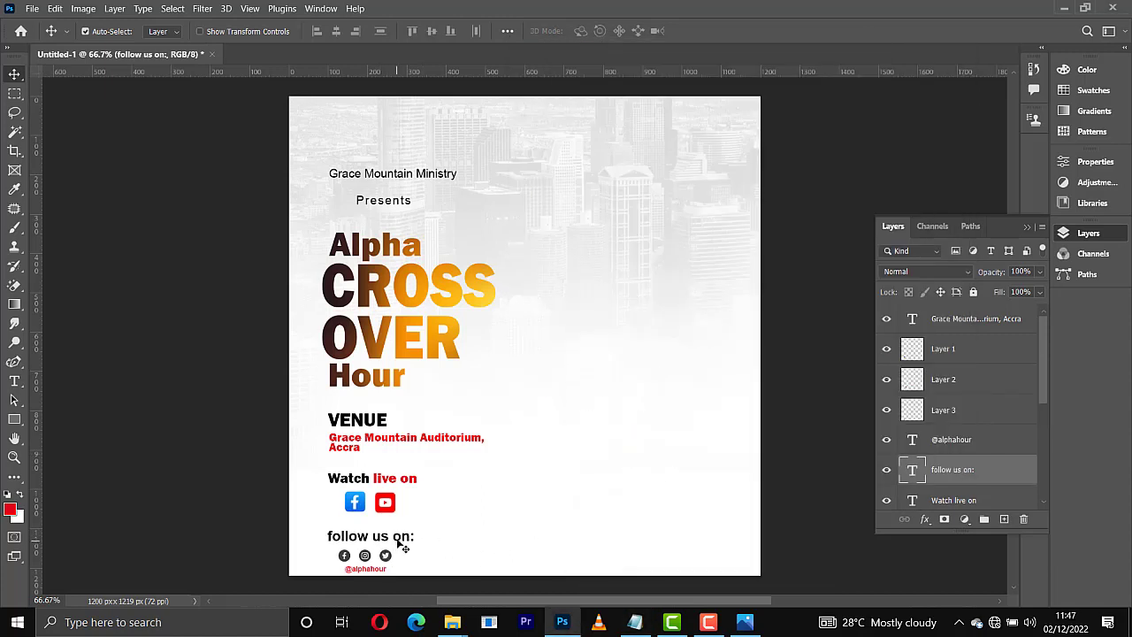
Step: Duplicate the "follow us on:" text, shift the copy beside the live-stream block, and build the date block "Sat 31st Dec, 2022 9:00 PM"
left_click_drag(404, 542, 404, 542)
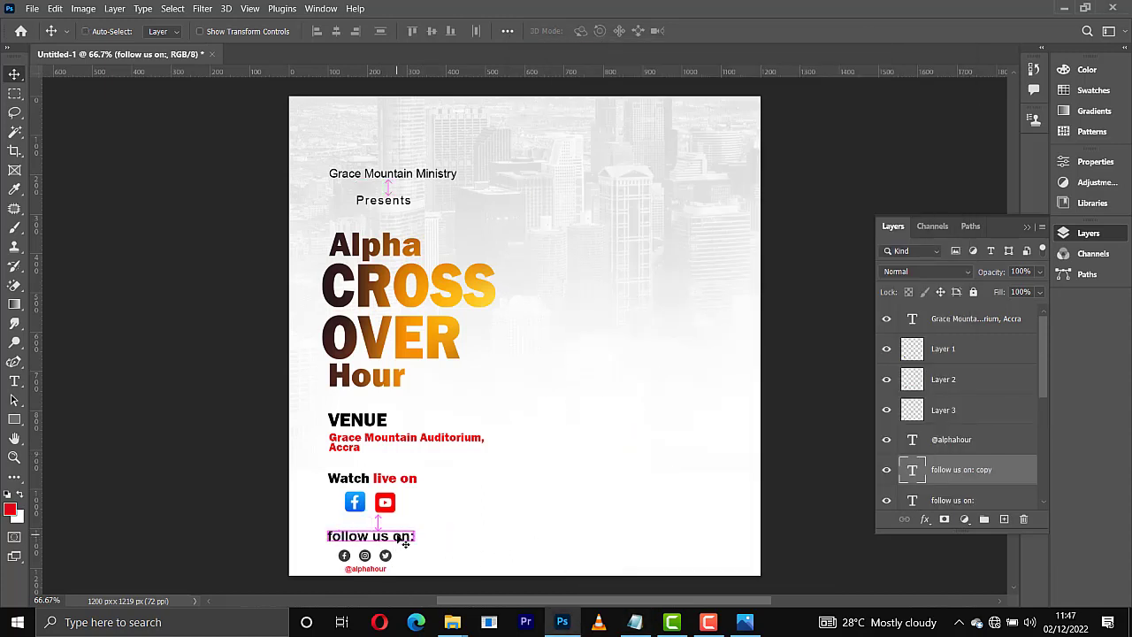
key("shift+Right")
key("shift+Right")
key("shift+Right")
key("shift+Right")
key("shift+Right")
key("shift+Right")
key("shift+Right")
key("shift+Right")
key("shift+Right")
key("shift+Right")
key("shift+Right")
key("shift+Right")
key("shift+Right")
key("shift+Right")
key("shift+Right")
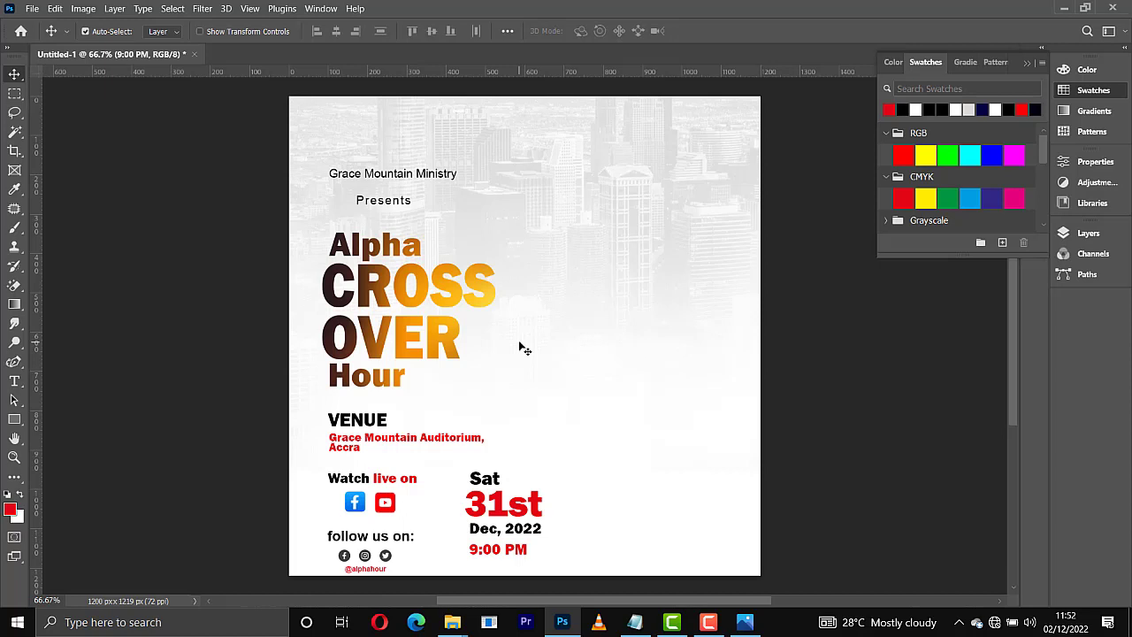
Step: Place the channels4_profile portrait, scale it down, and position it in the flyer's lower-right corner beside the date block
left_click_drag(519, 346, 531, 358)
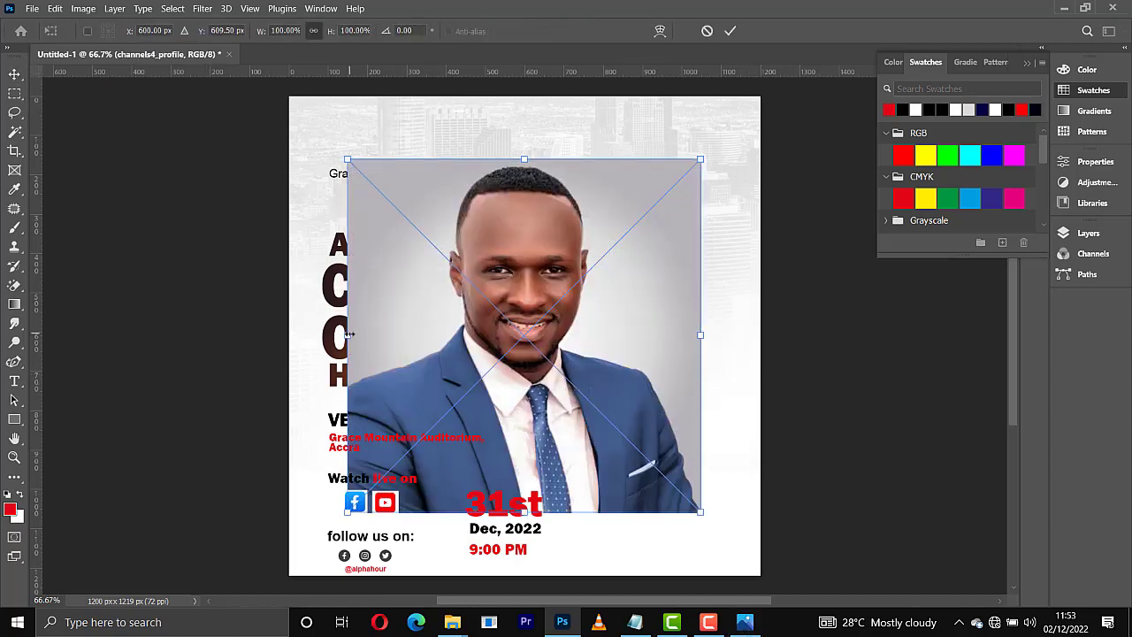
left_click_drag(350, 334, 417, 334)
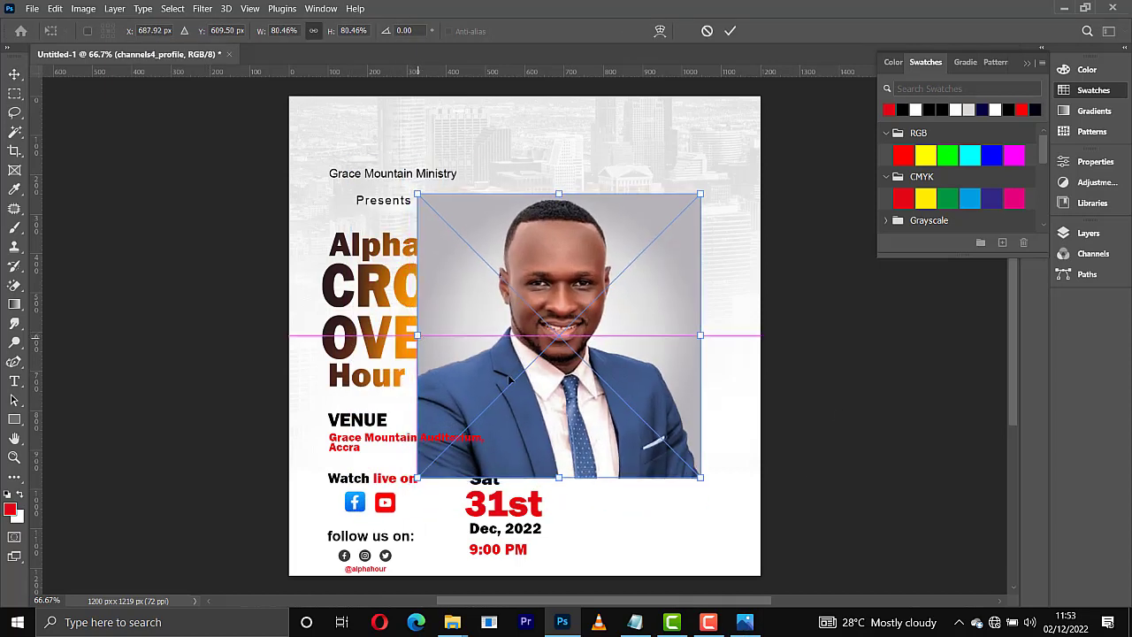
left_click_drag(586, 389, 671, 412)
left_click_drag(497, 358, 545, 371)
left_click_drag(663, 419, 654, 523)
key("Return")
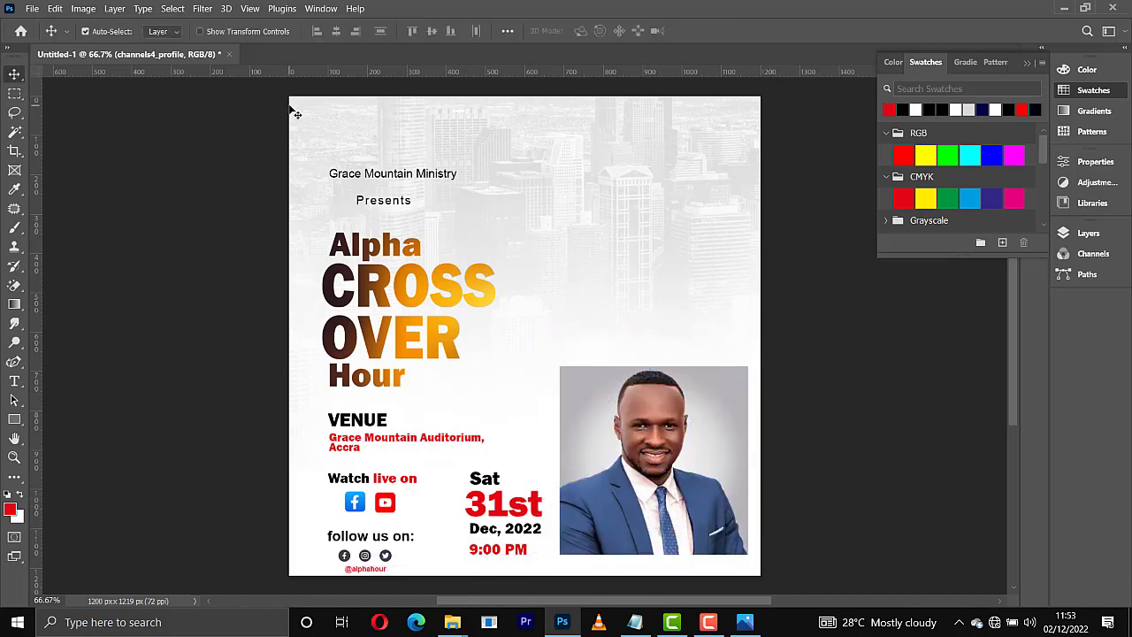
Step: Cut the man out of the portrait's grey background using Select Subject and a layer mask
left_click(173, 9)
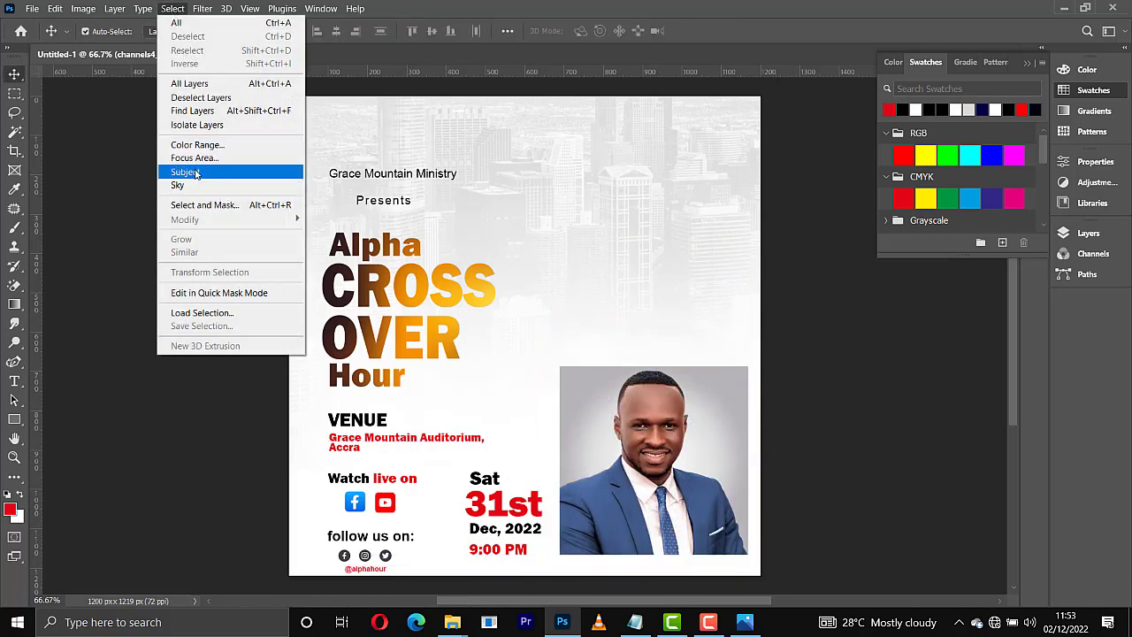
left_click(186, 171)
left_click(1087, 232)
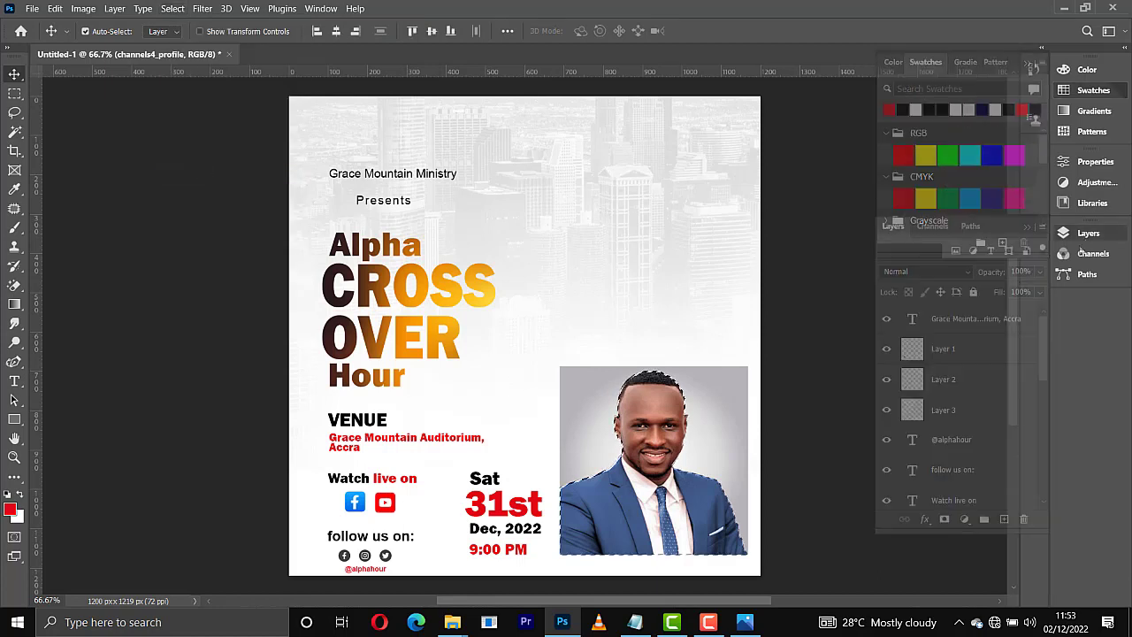
scroll(977, 478, "down", 2)
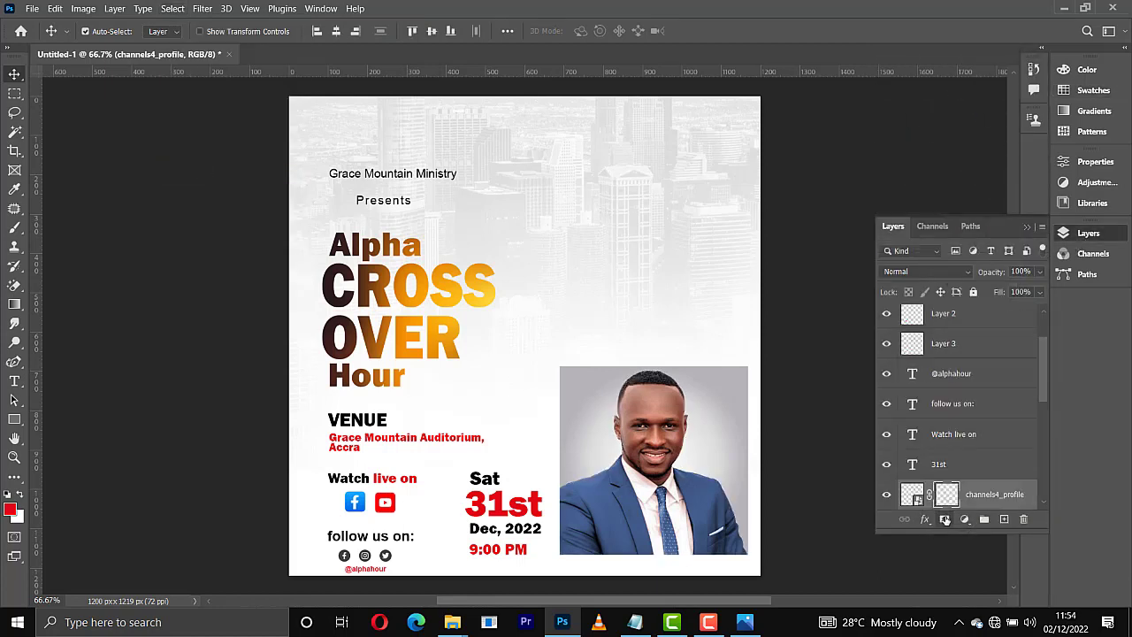
left_click(944, 519)
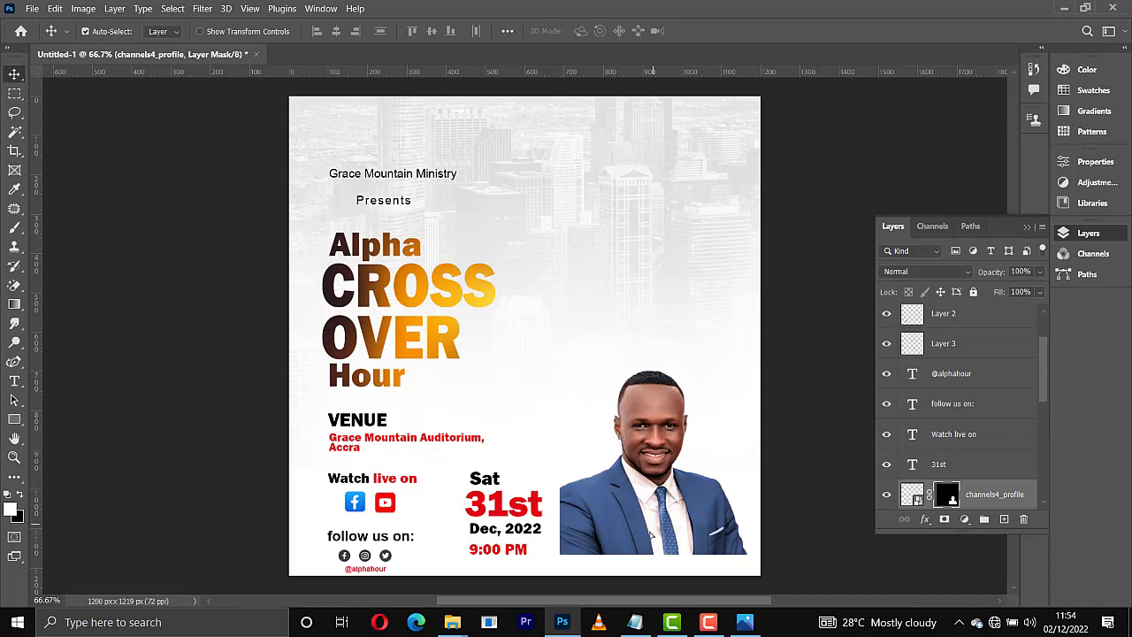
Step: Flip the portrait horizontally, align it with the flyer's right edge near the bottom, and enlarge it to about 114%
left_click_drag(650, 534, 649, 536)
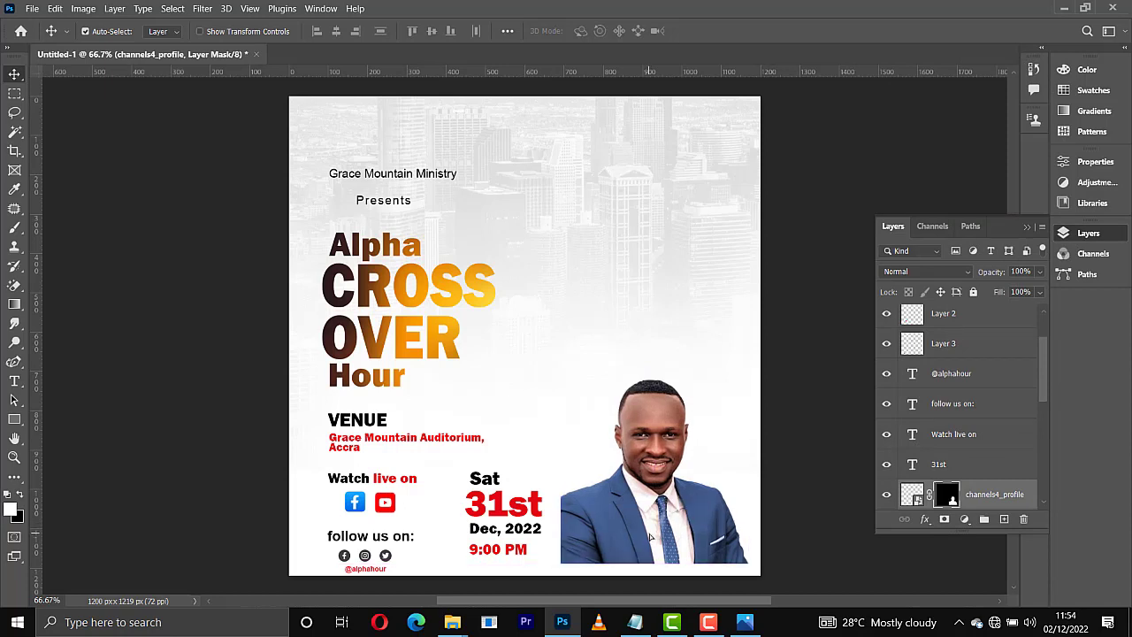
key("ctrl")
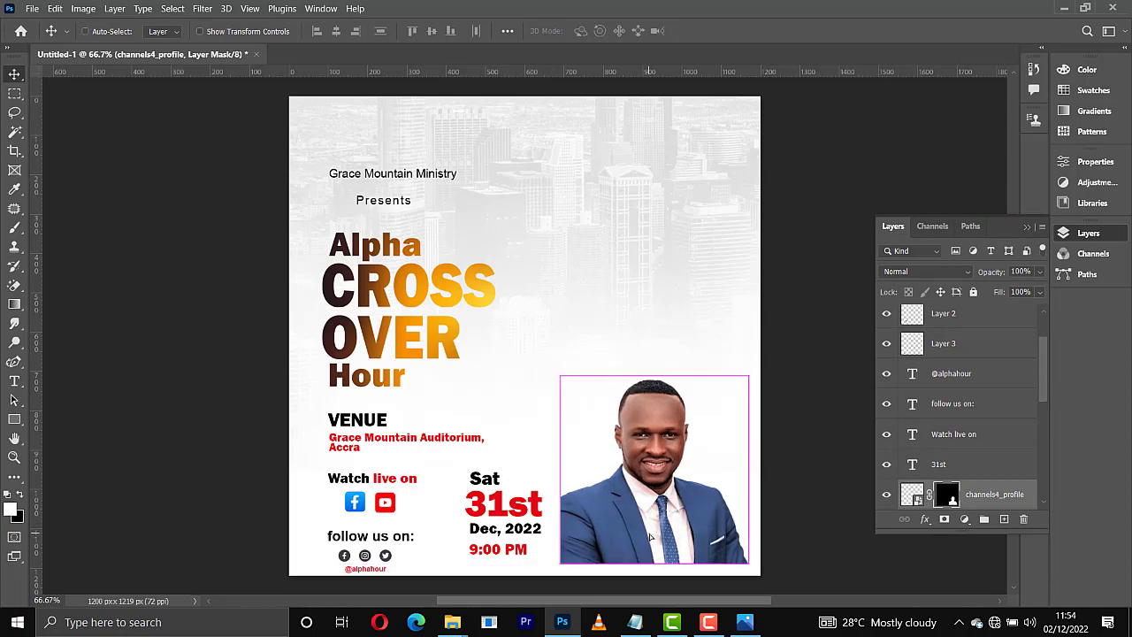
key("ctrl+t")
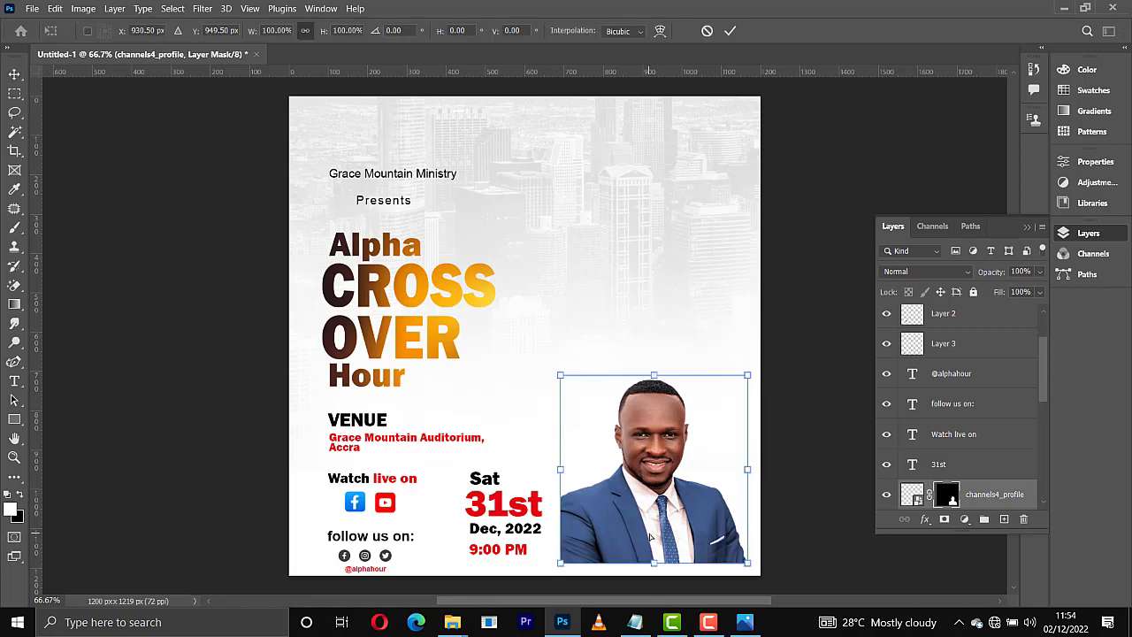
right_click(650, 536)
left_click(686, 513)
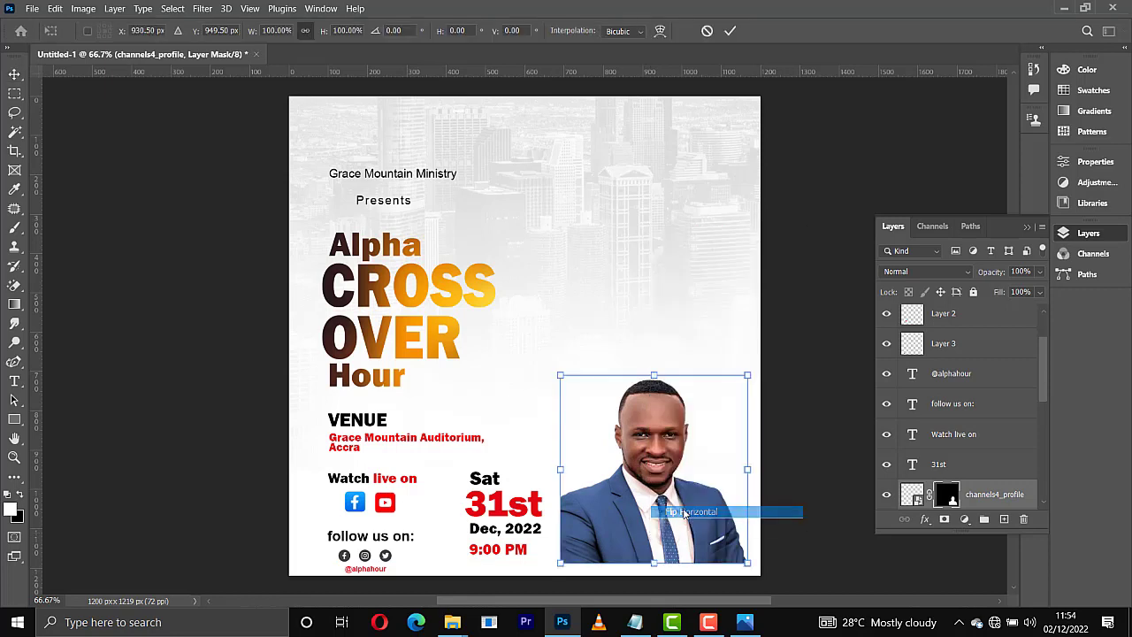
left_click_drag(678, 515, 689, 515)
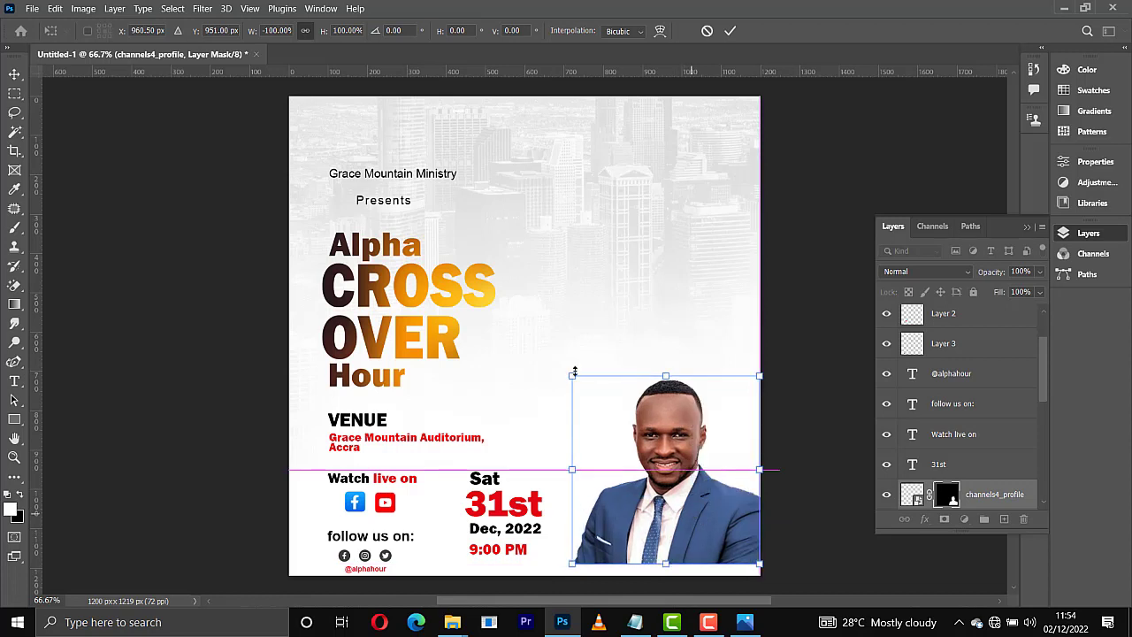
left_click_drag(575, 371, 546, 379)
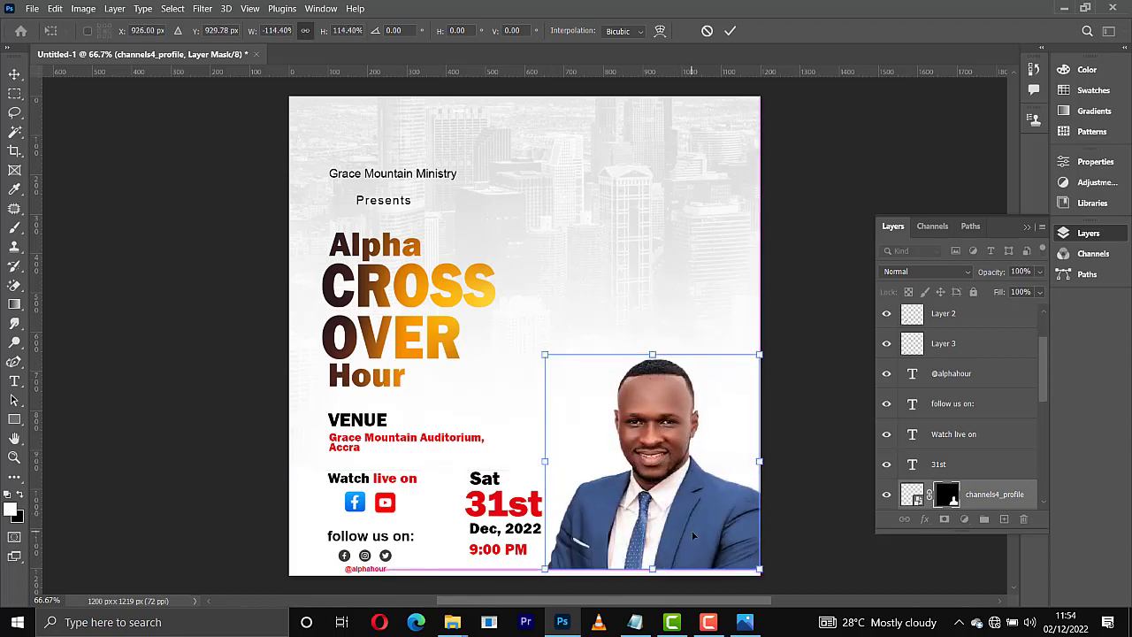
key("Return")
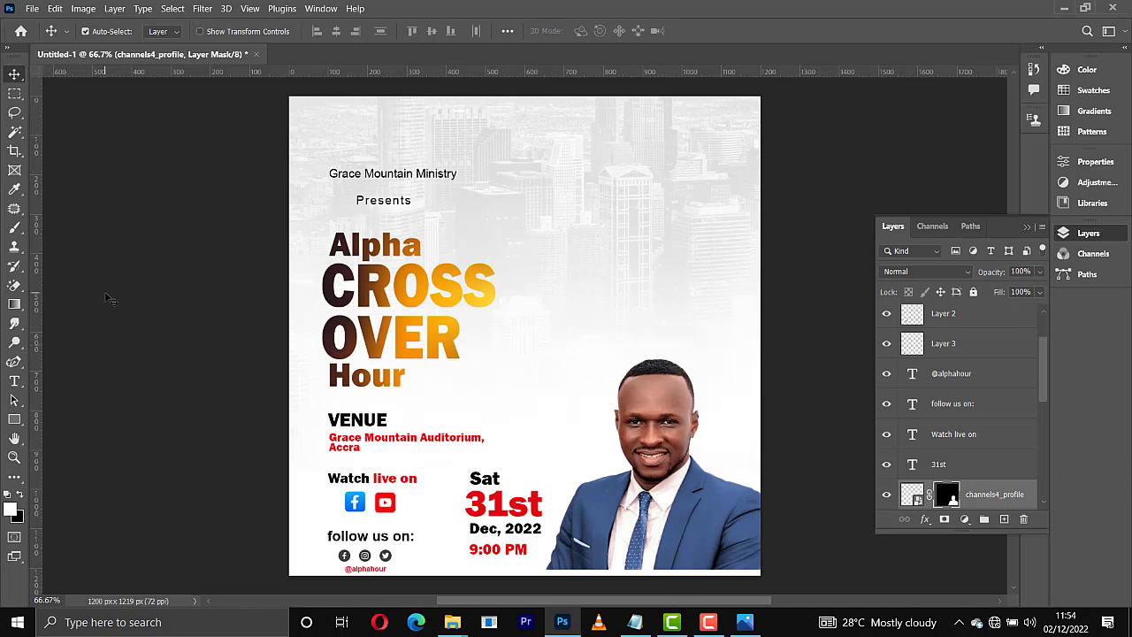
Step: Fade the portrait's lower edge into the background by painting its mask with a soft 200 px black brush at 50% and 20% opacity
key("b")
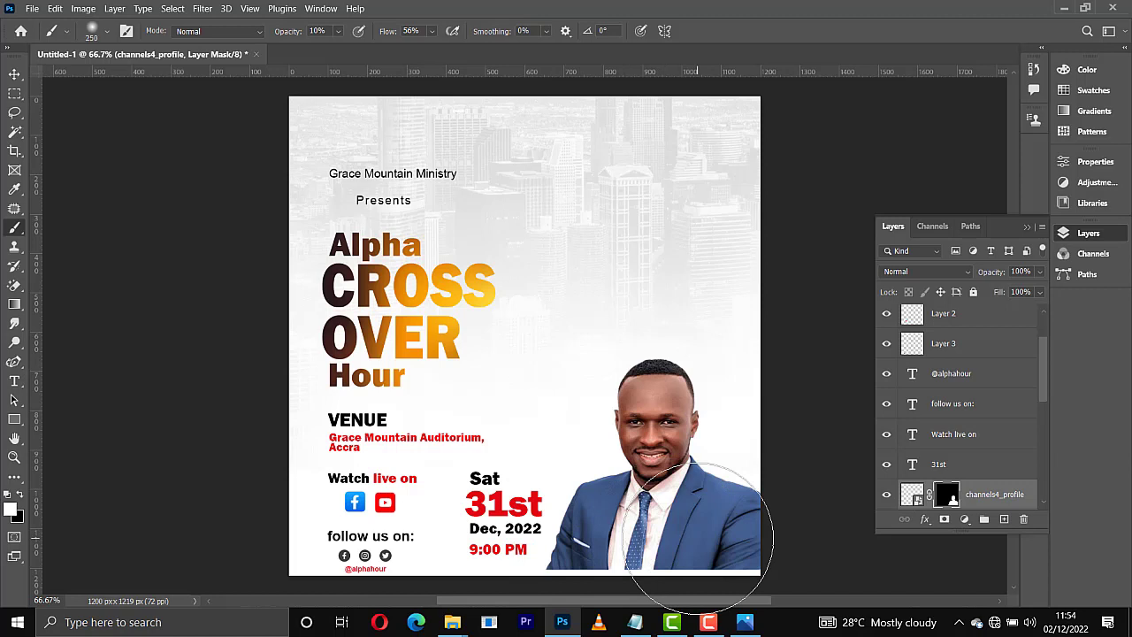
key("bracketright")
key("bracketright")
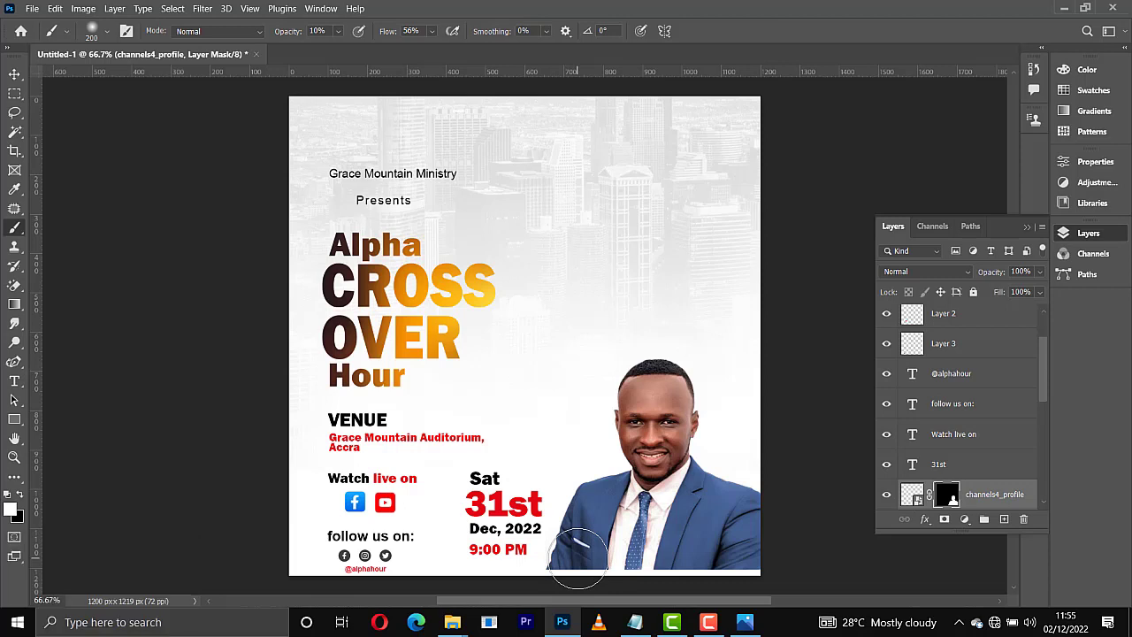
key("x")
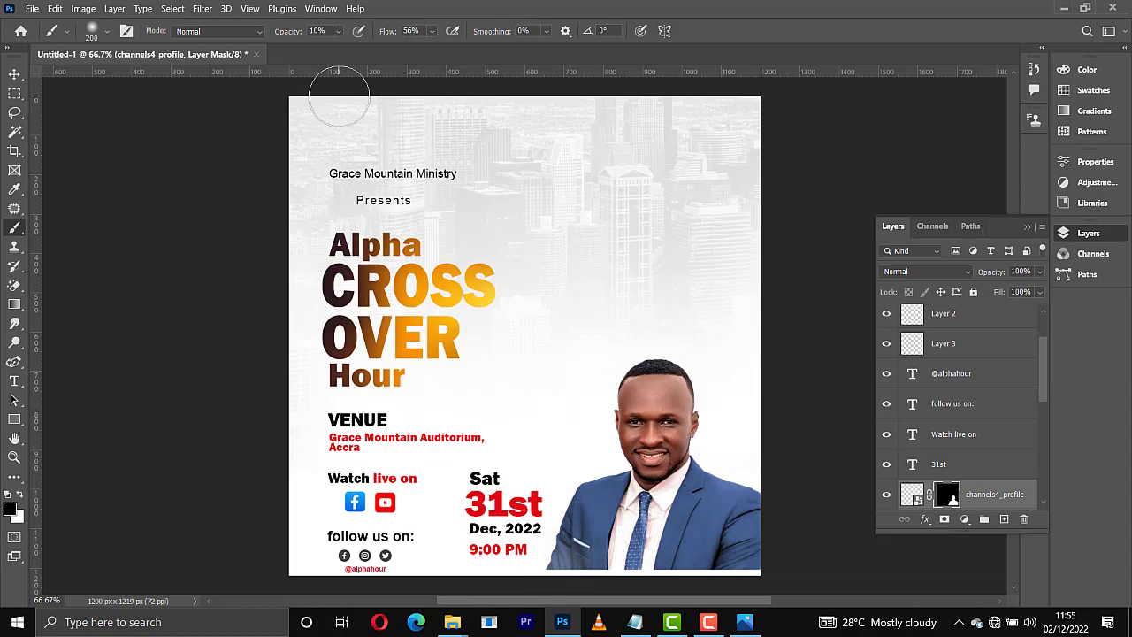
mouse_move(575, 526)
left_mouse_down()
mouse_move(654, 579)
mouse_move(739, 580)
mouse_move(745, 557)
mouse_move(729, 544)
left_mouse_up()
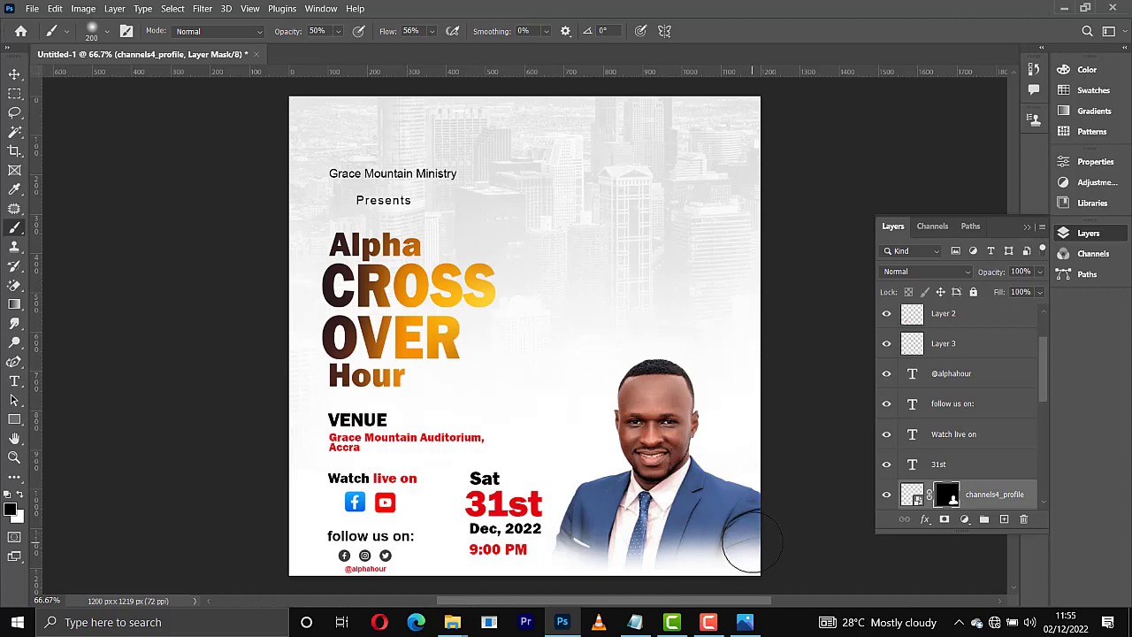
mouse_move(753, 545)
left_mouse_down()
mouse_move(656, 534)
mouse_move(607, 547)
mouse_move(560, 535)
mouse_move(612, 541)
mouse_move(639, 520)
mouse_move(703, 530)
mouse_move(737, 521)
mouse_move(732, 552)
left_mouse_up()
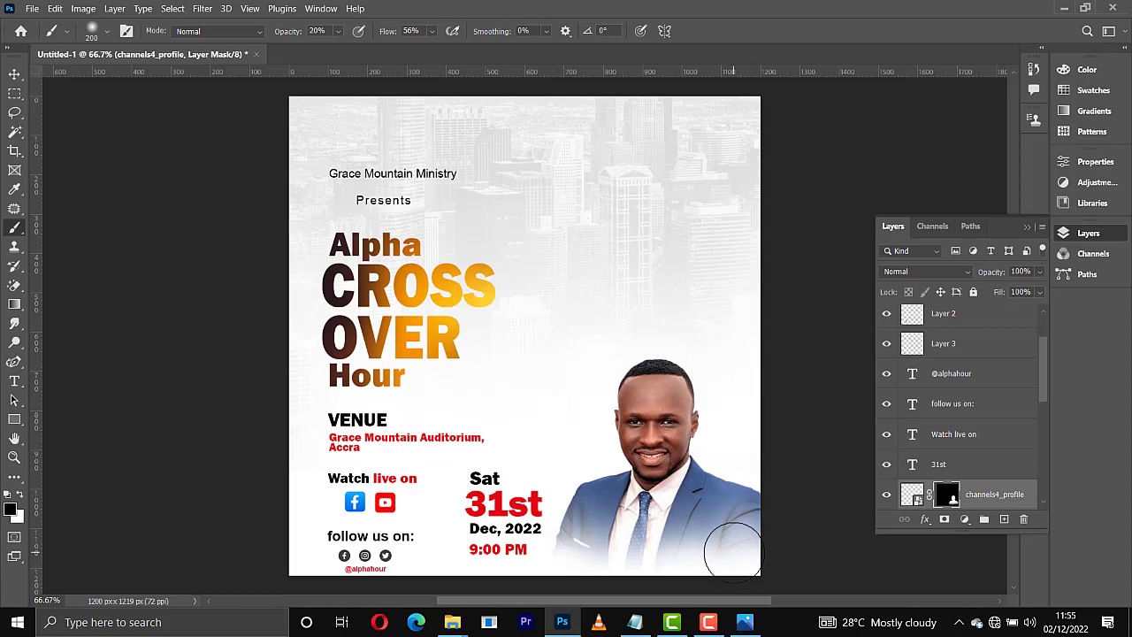
key("v")
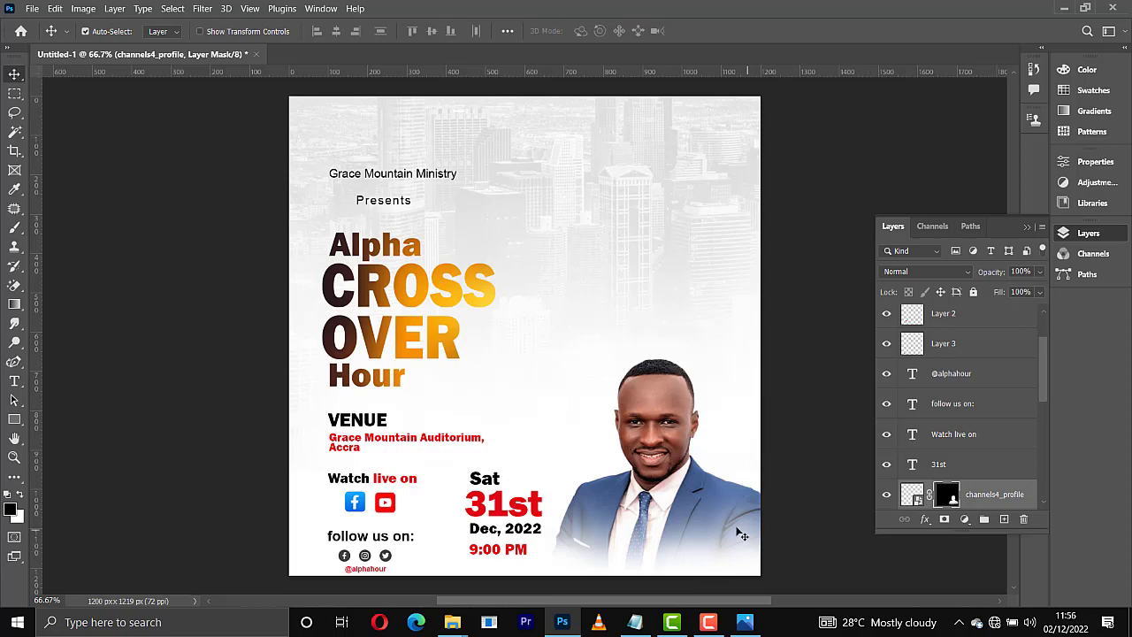
Step: Add the pastor's title and name as horizontal text across the lower part of the portrait, in 30 px Franklin Gothic Heavy
right_click(14, 381)
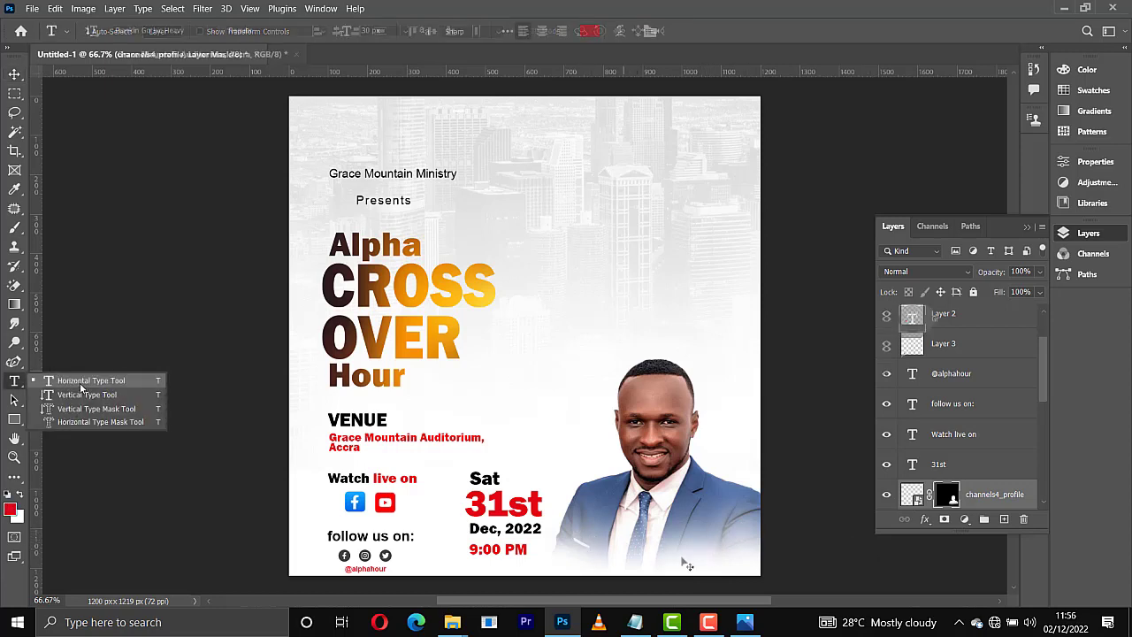
left_click(88, 375)
left_click(426, 464)
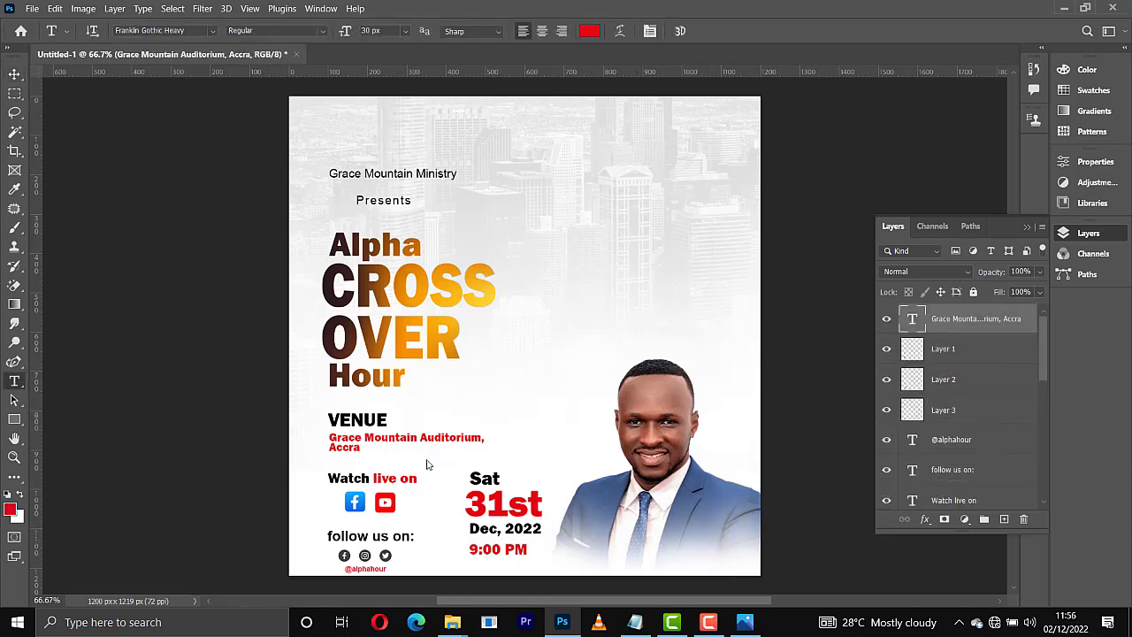
left_click(615, 525)
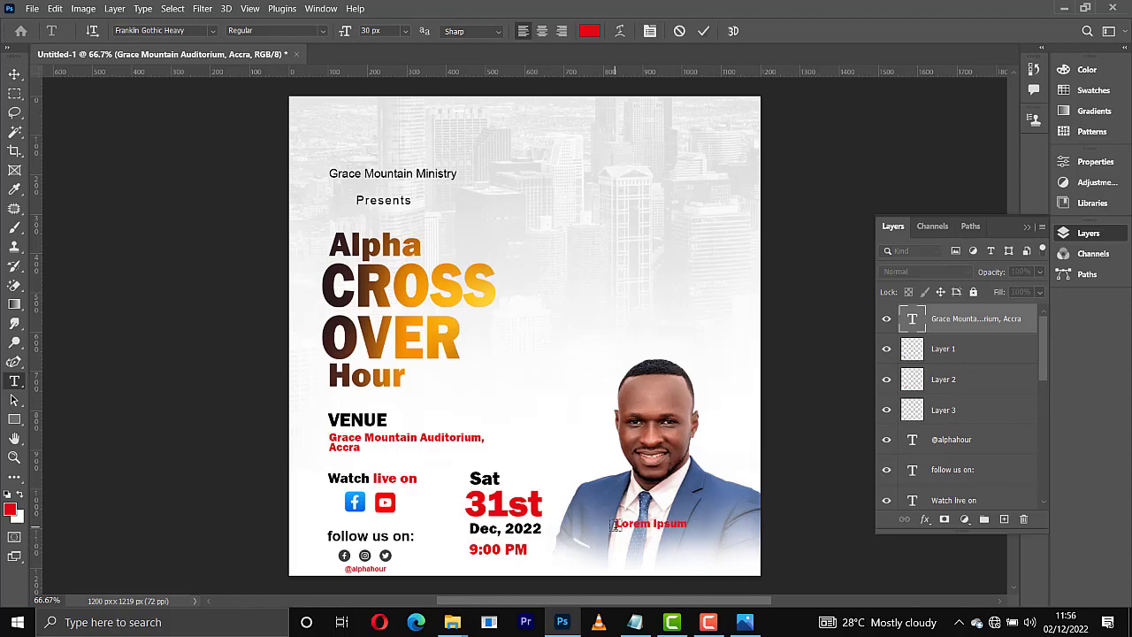
type("Pastor Elvis Agyemang")
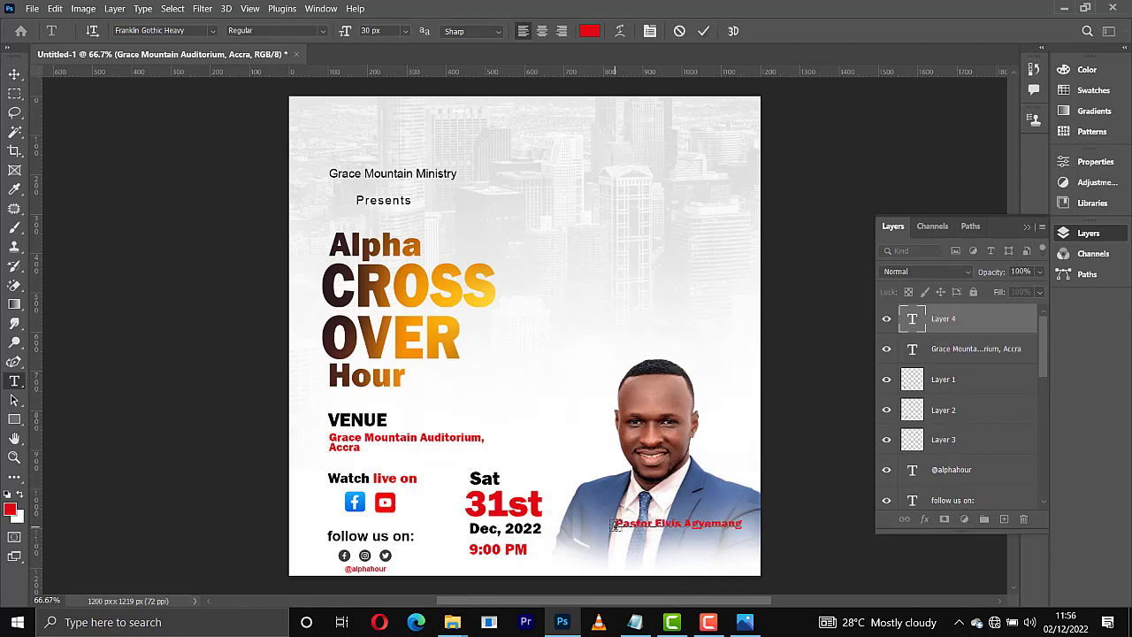
Step: Recolor the whole pastor name text black
key("ctrl+a")
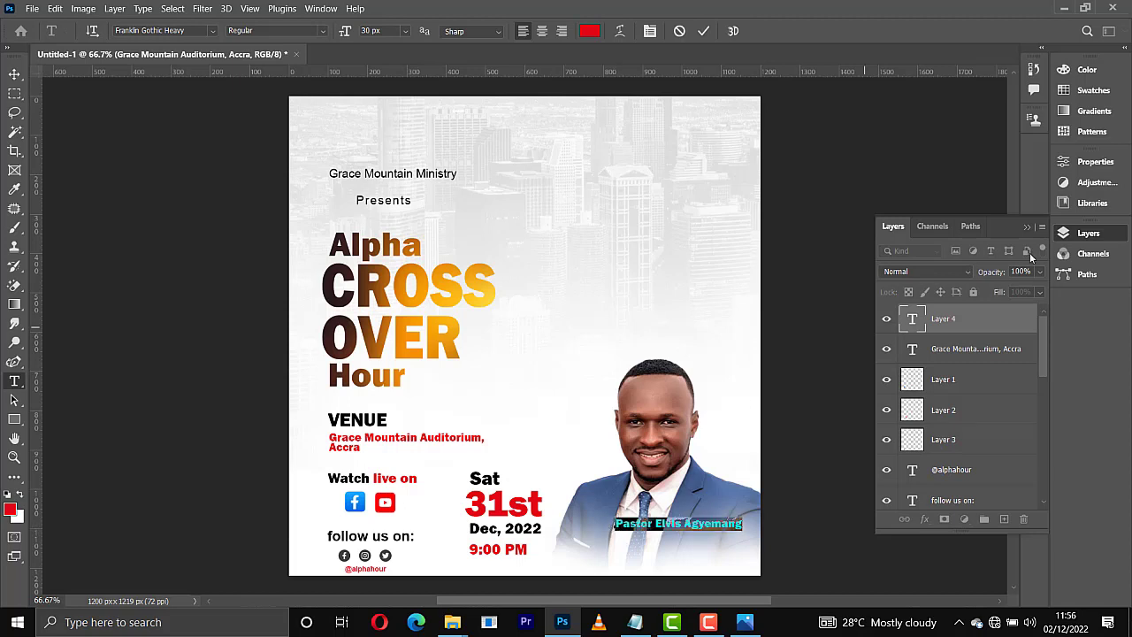
left_click(1097, 89)
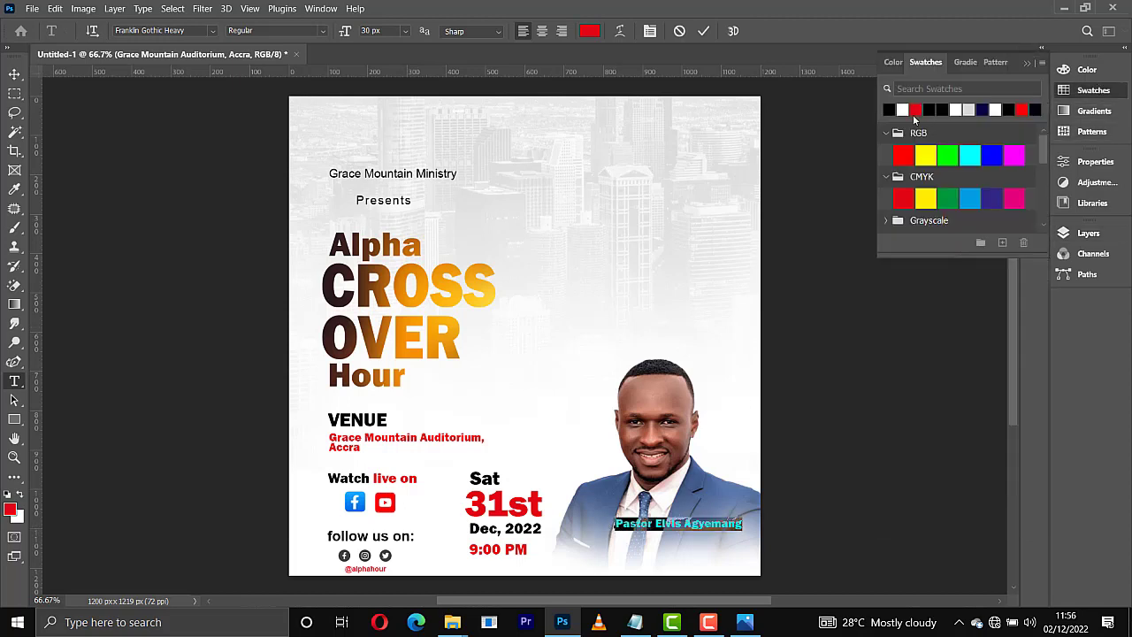
left_click(890, 106)
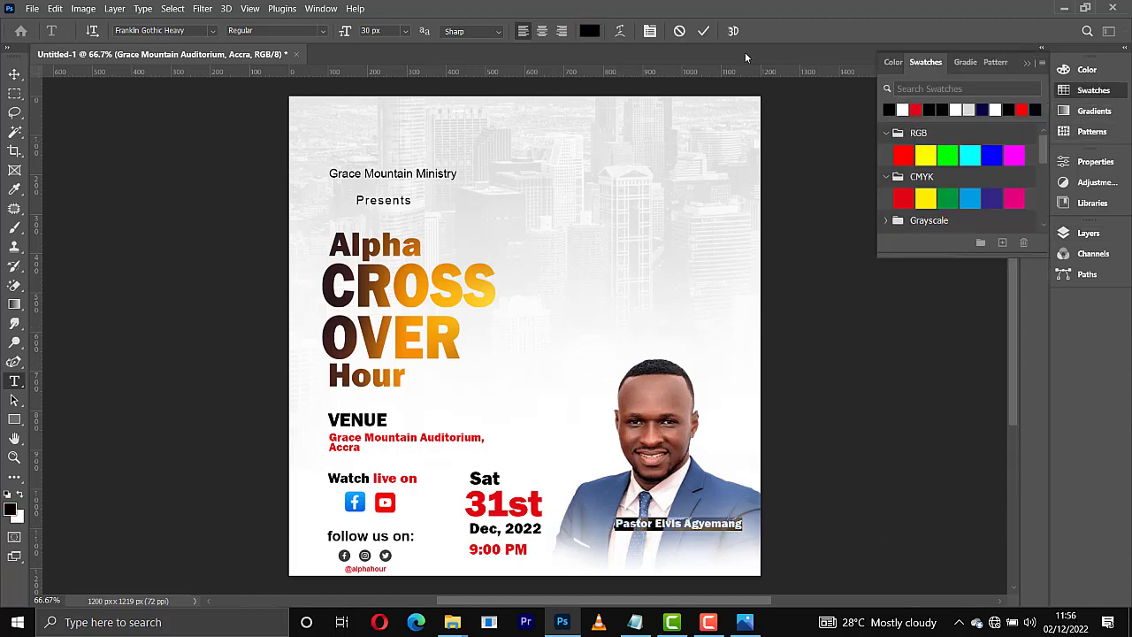
left_click(705, 31)
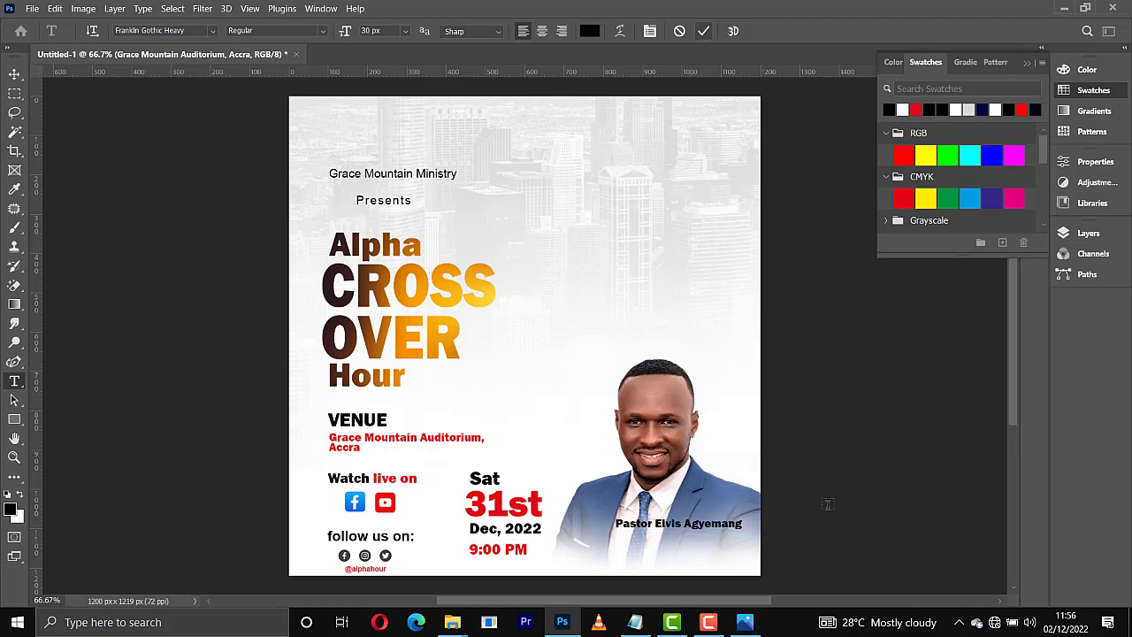
Step: Enlarge the pastor name text to about 127% and move it down to the portrait's faded lower edge
key("ctrl+t")
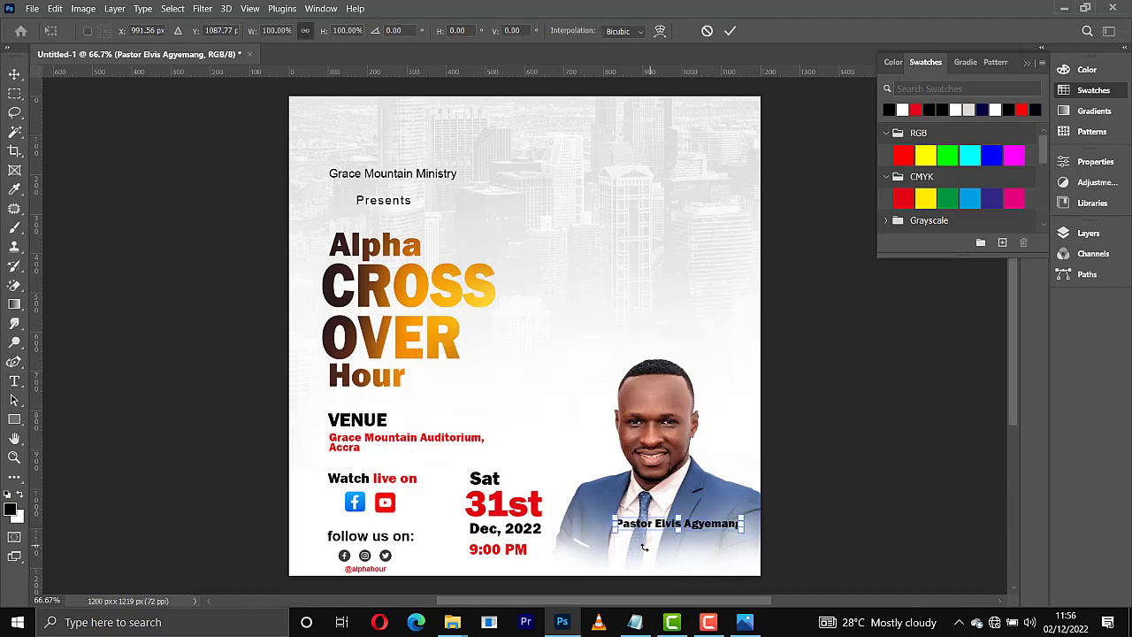
left_click_drag(616, 531, 584, 549)
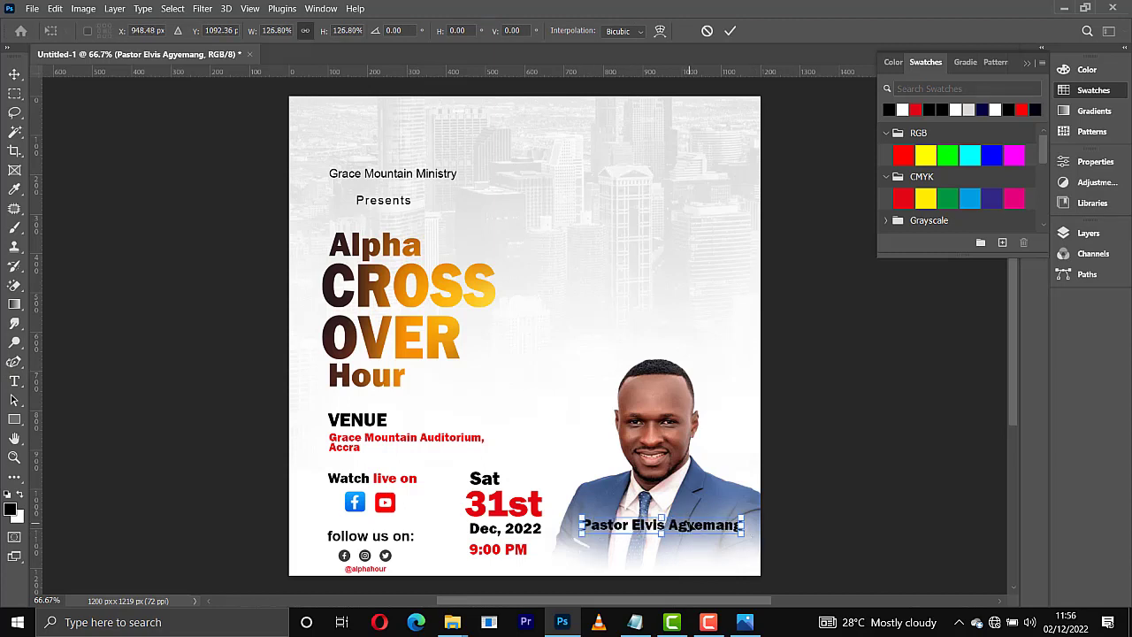
left_click_drag(692, 529, 694, 547)
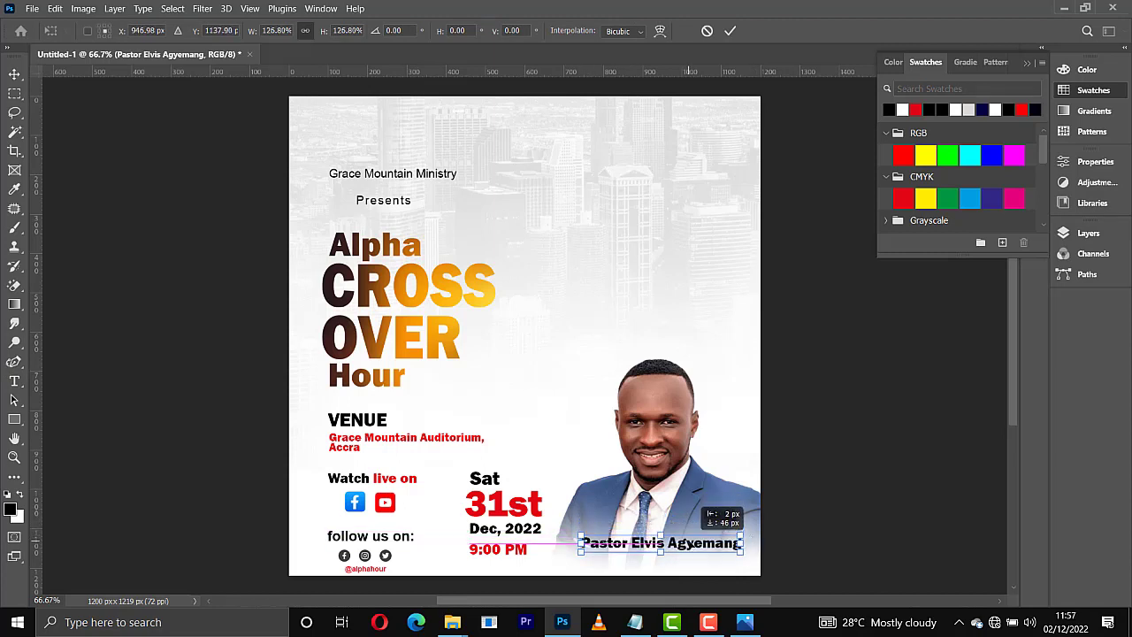
key("Return")
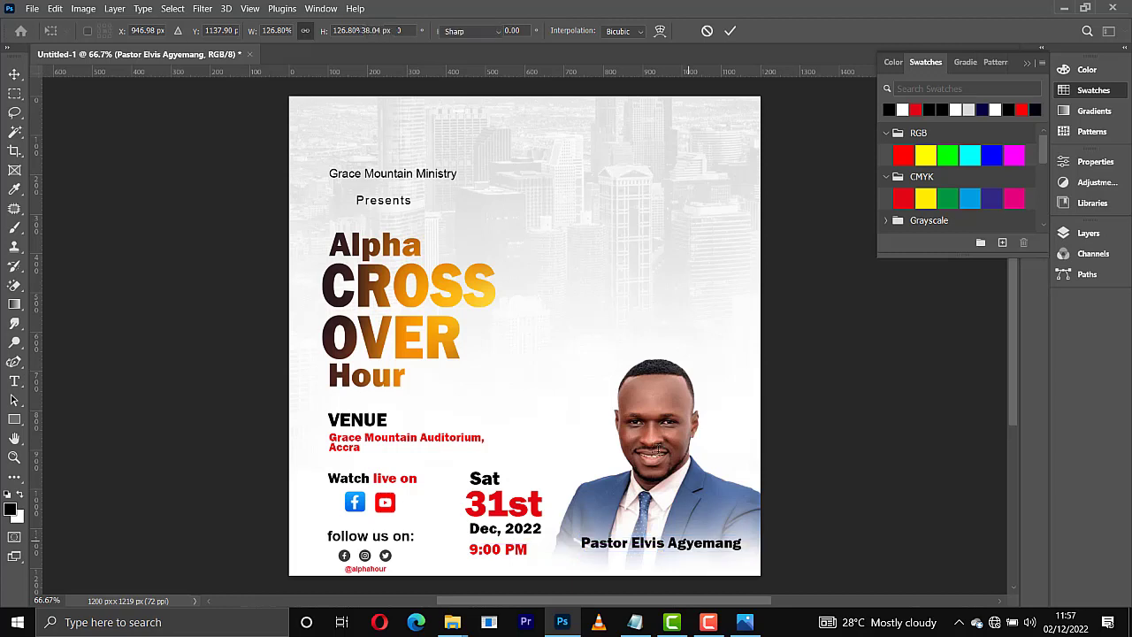
key("t")
key("Down")
key("Down")
key("Down")
key("Down")
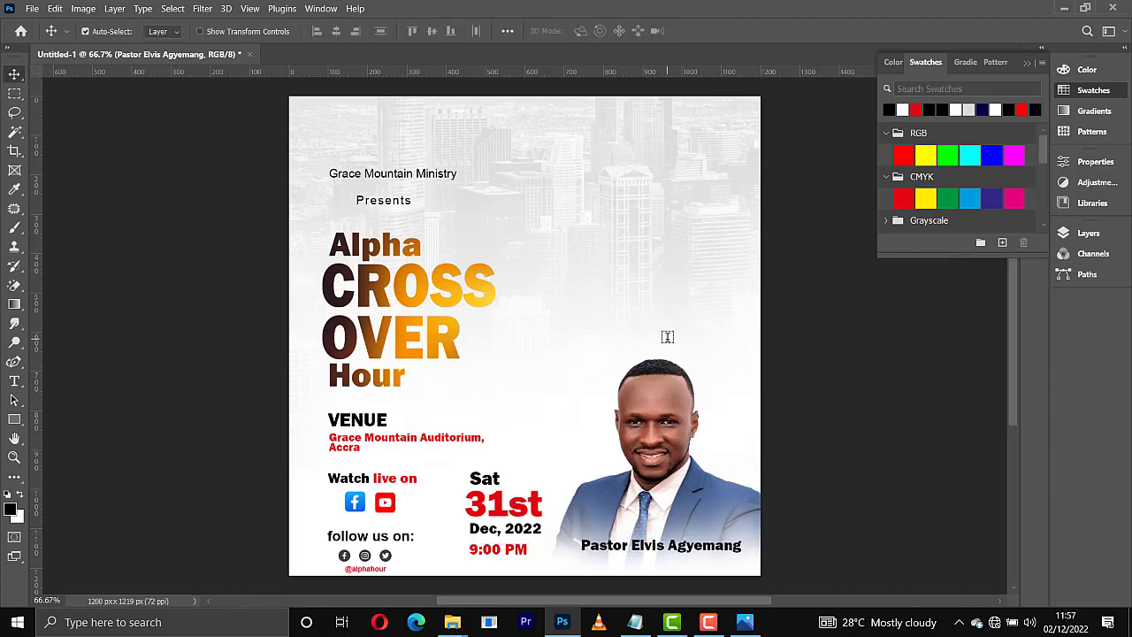
Step: Duplicate the pastor name text directly below the original and replace the copy's wording with "(Host)"
key("ctrl+j")
key("shift+Down")
key("shift+Down")
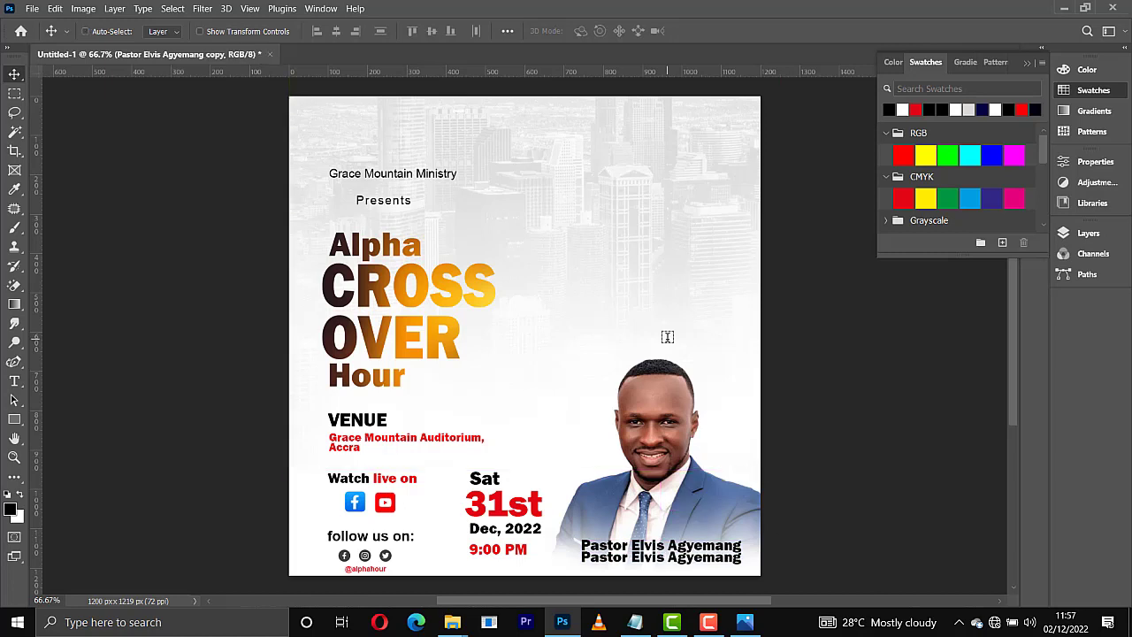
double_click(645, 558)
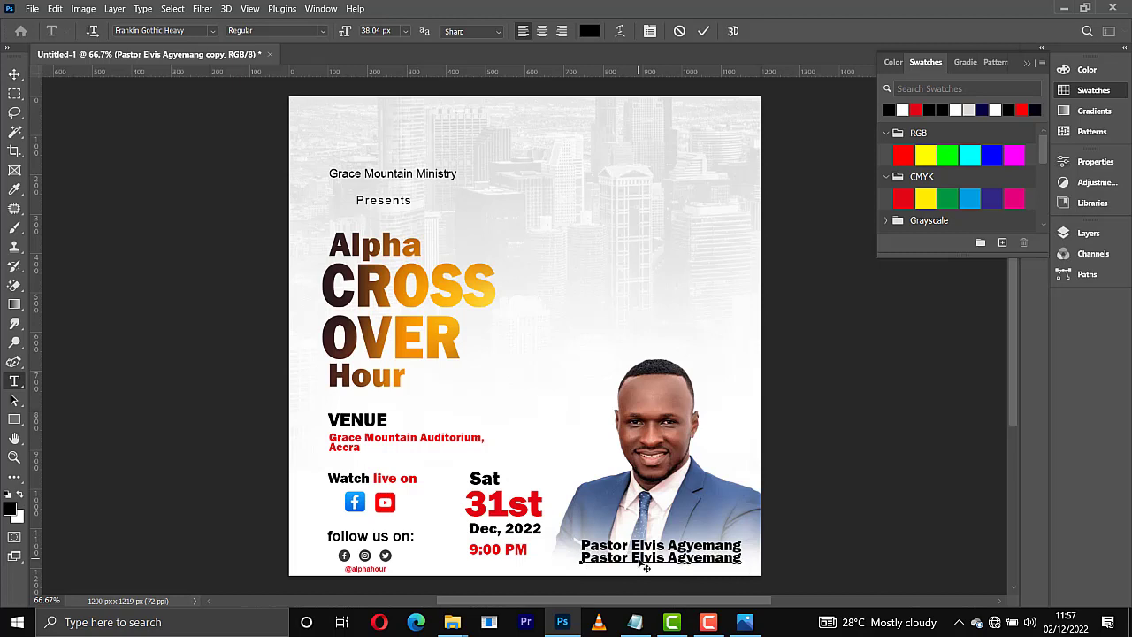
key("BackSpace")
type("(Host")
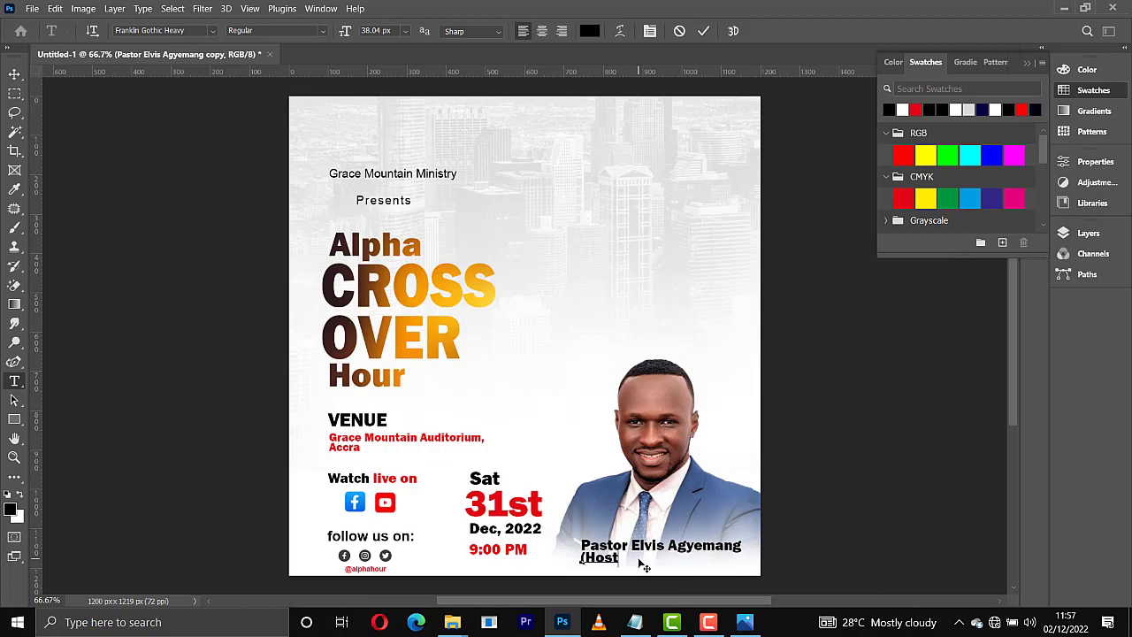
Step: Recolor the "(Host)" text red and nudge it slightly down from the pastor's name
key("ctrl+a")
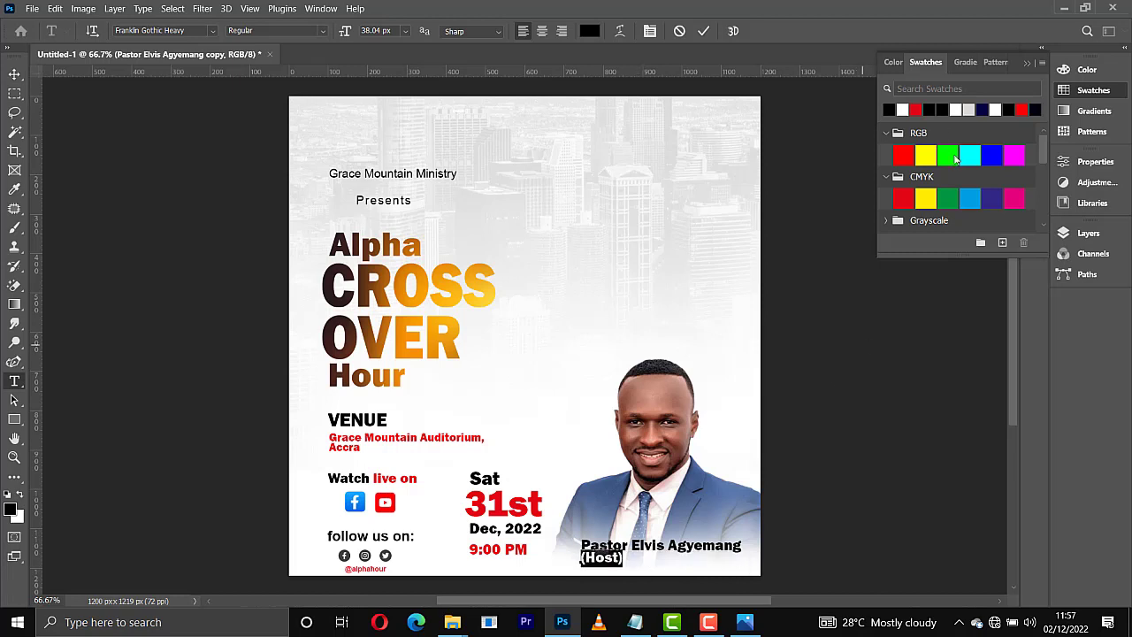
left_click(917, 108)
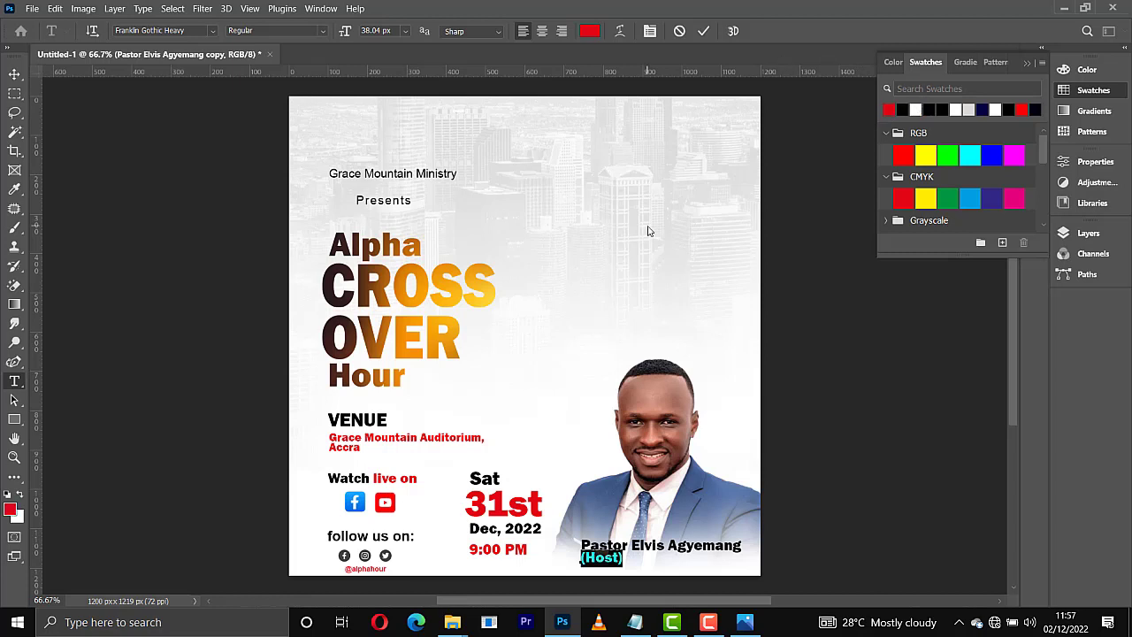
left_click(703, 31)
key("v")
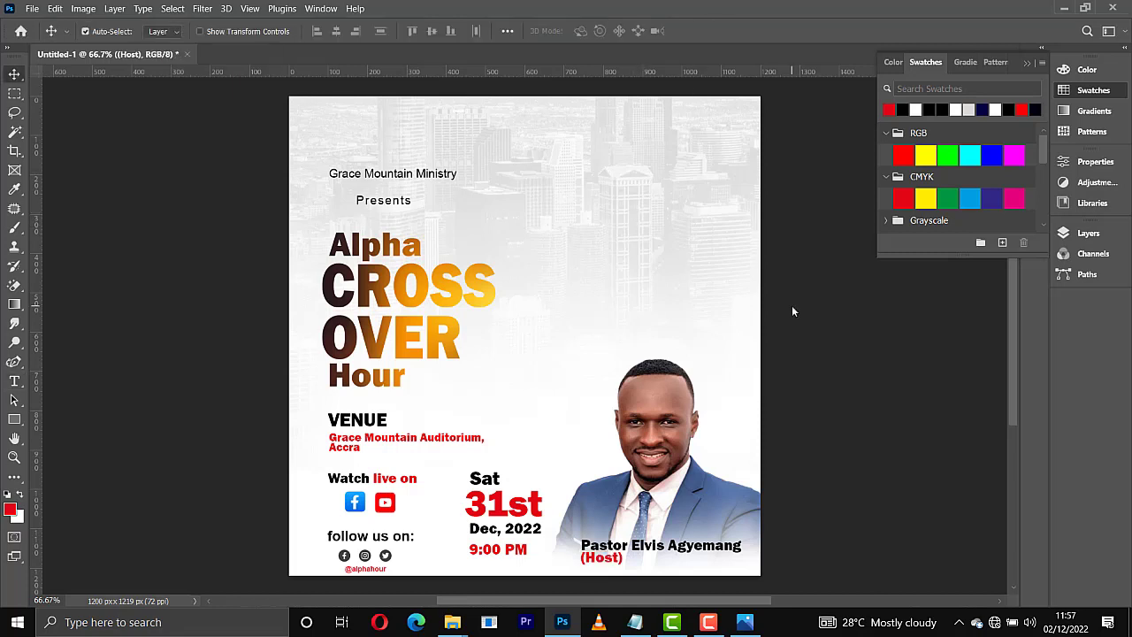
key("Down")
key("Down")
key("Down")
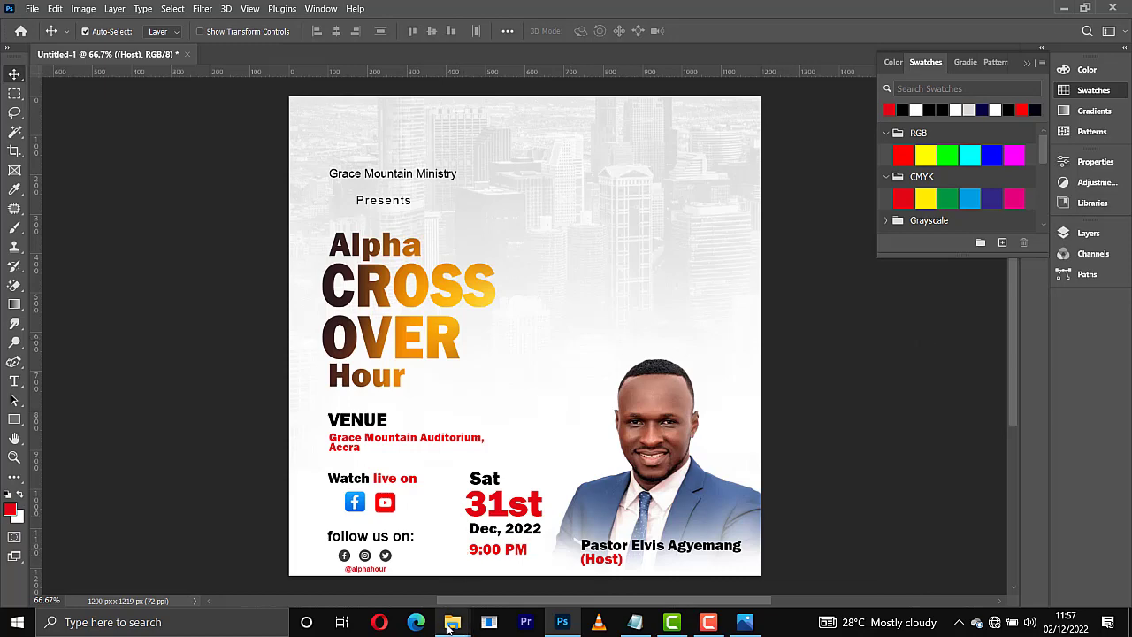
Step: Place the stopwatch image "Layer 1" from the Desktop folder into the flyer
mouse_move(451, 619)
left_click(411, 553)
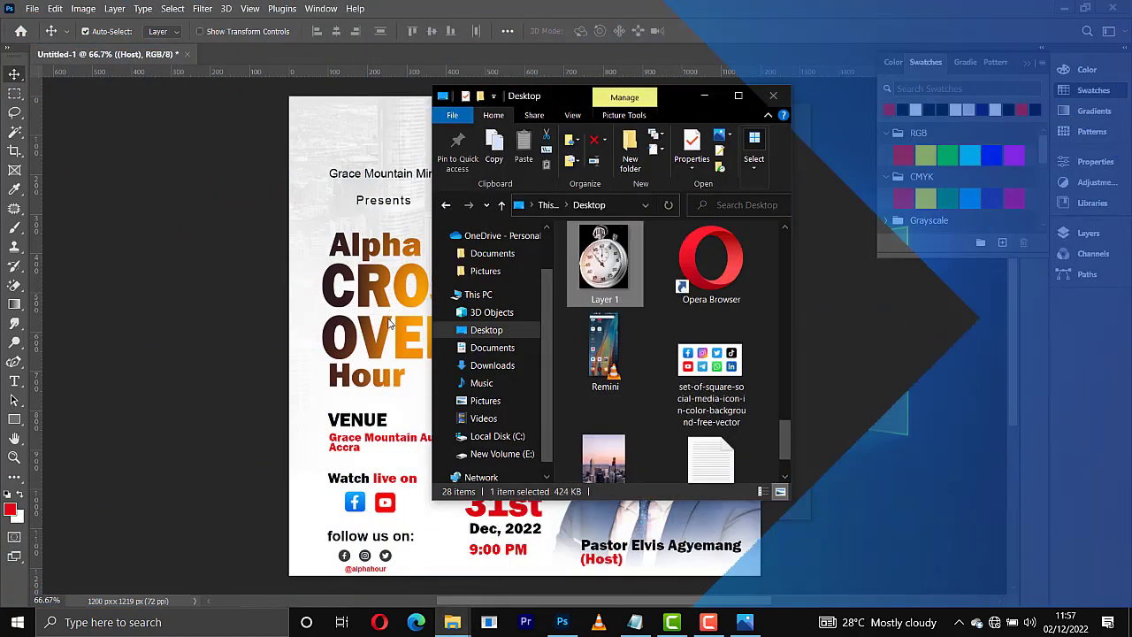
left_click_drag(624, 281, 394, 332)
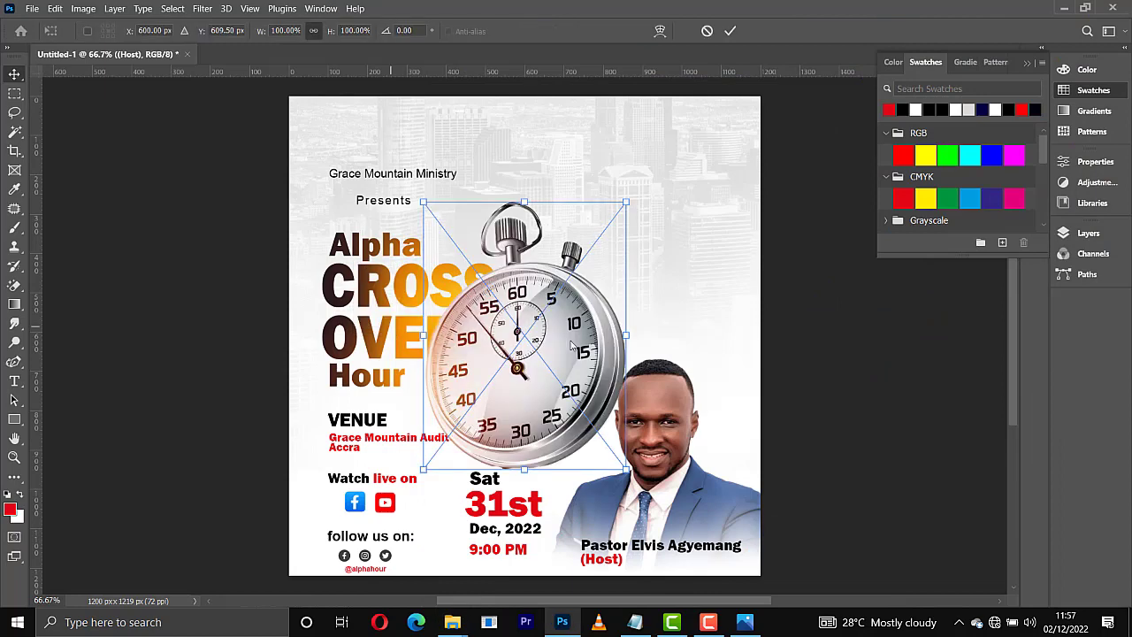
Step: Scale the stopwatch down proportionally and position it in the flyer's upper right area, above the pastor's portrait
left_click_drag(627, 336, 643, 335)
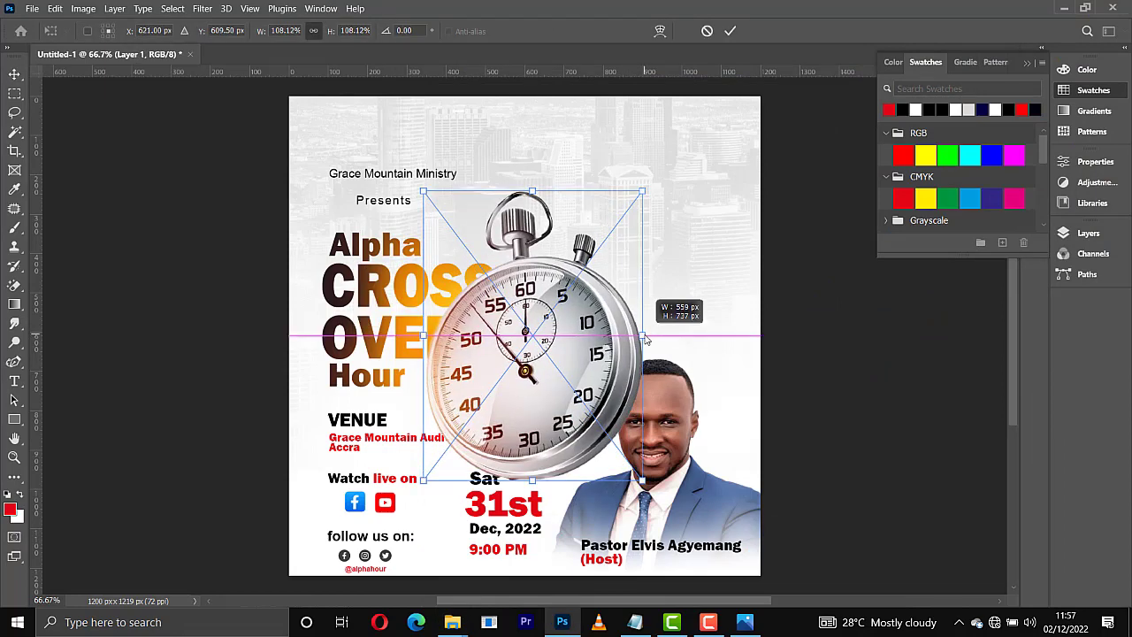
left_click_drag(628, 295, 685, 257)
left_click_drag(654, 354, 653, 316)
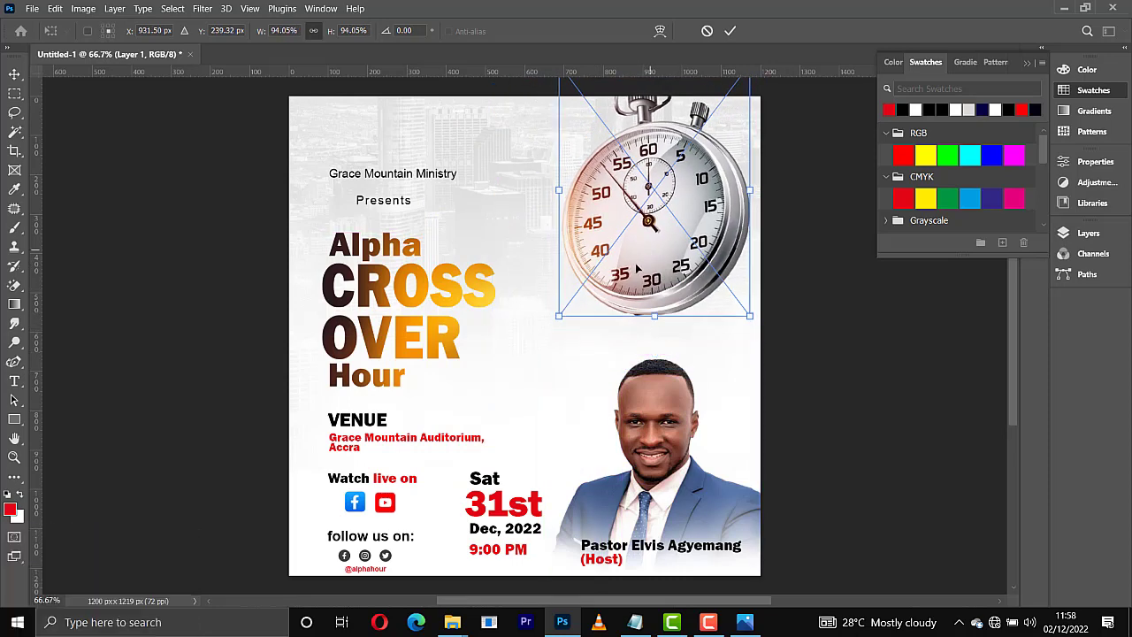
left_click_drag(637, 267, 618, 300)
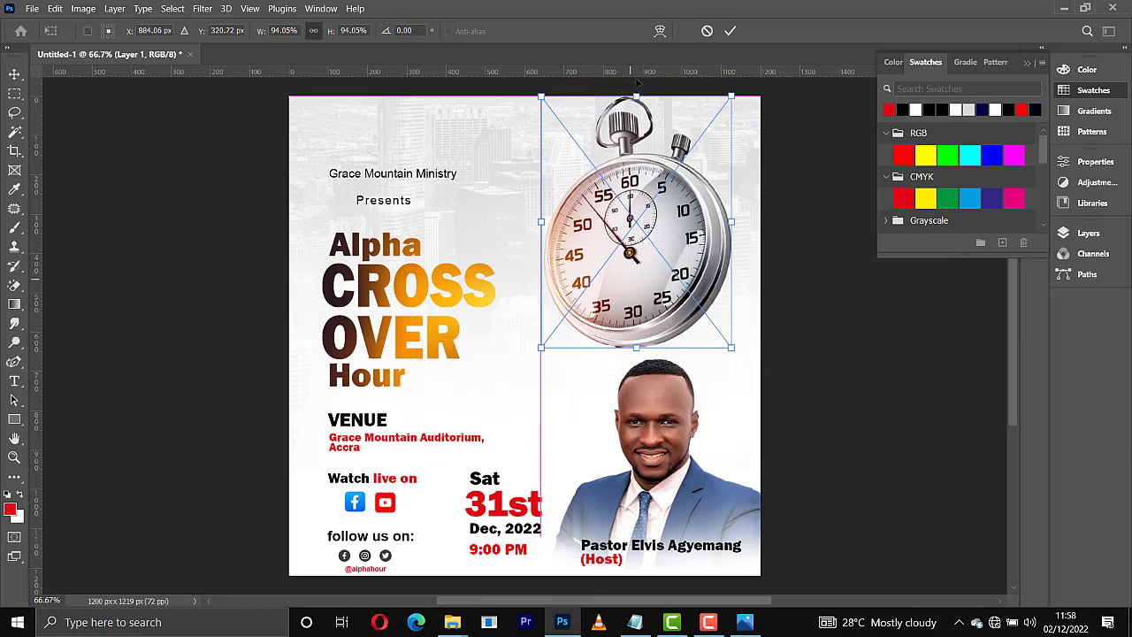
left_click_drag(636, 82, 636, 121)
left_click_drag(637, 348, 657, 310)
key("Return")
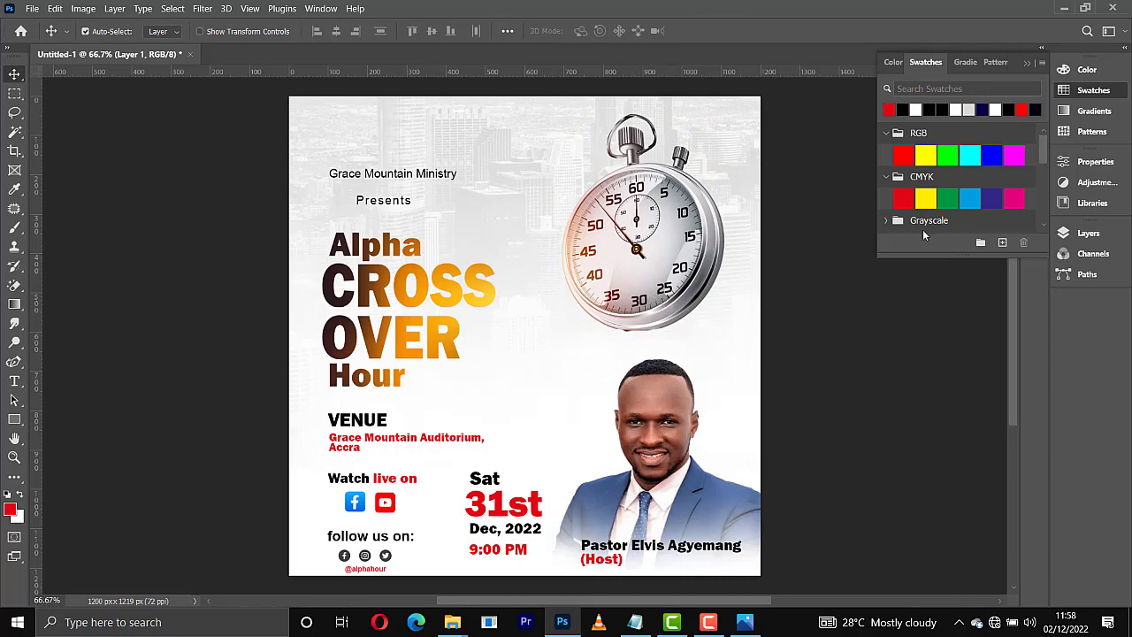
Step: Add a new layer above the stopwatch and set up a flattened, soft 495 px black brush with 0% hardness
left_click(1088, 233)
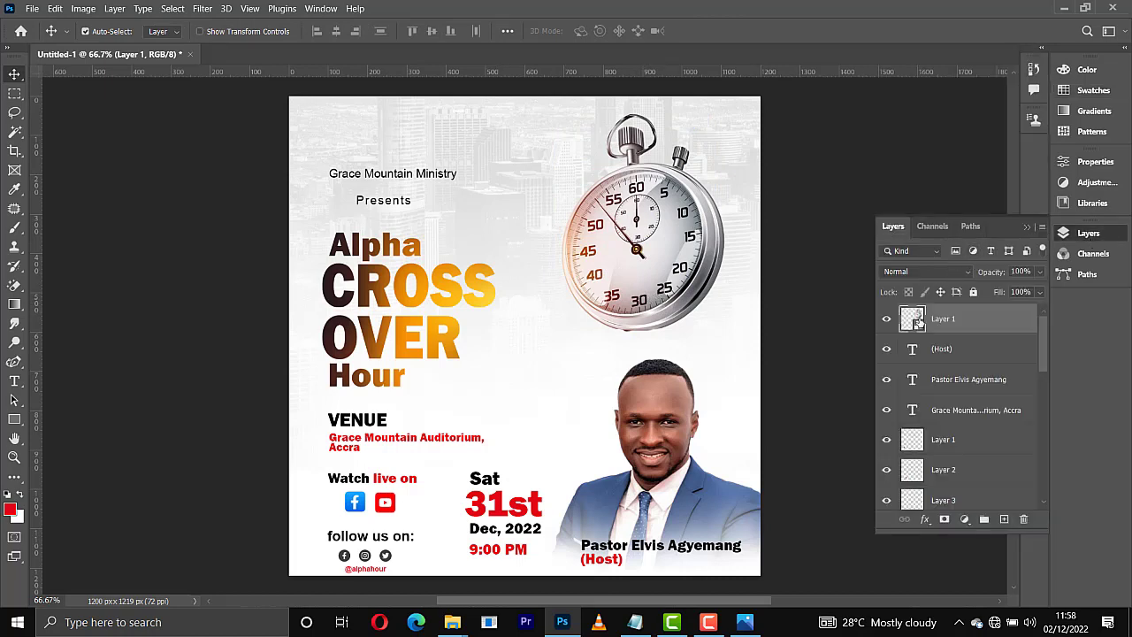
left_click(1003, 520)
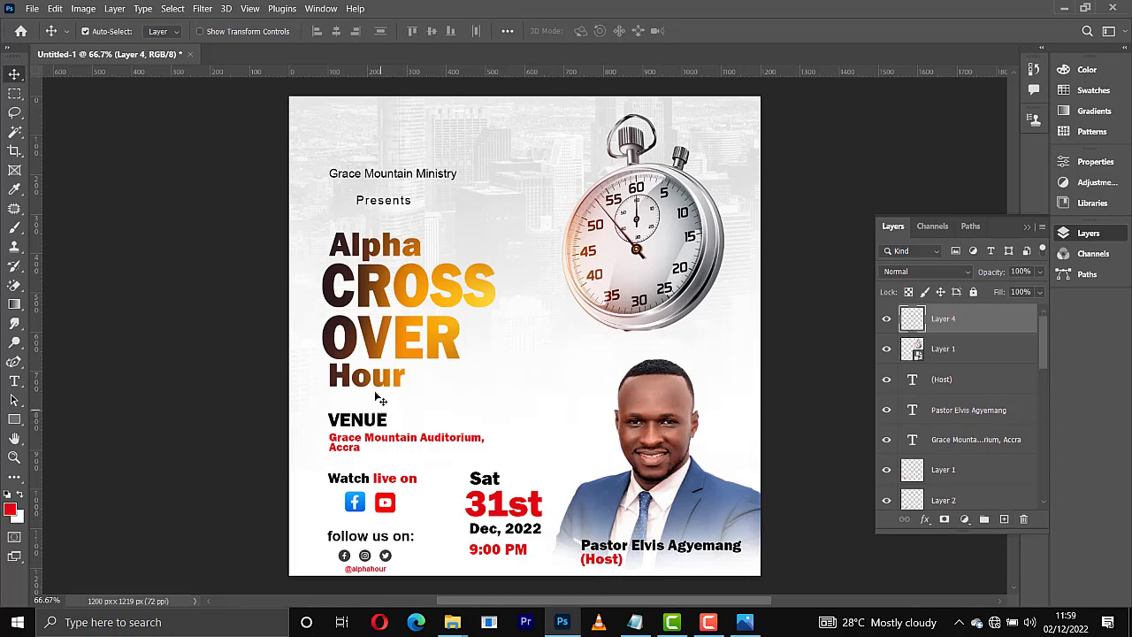
key("b")
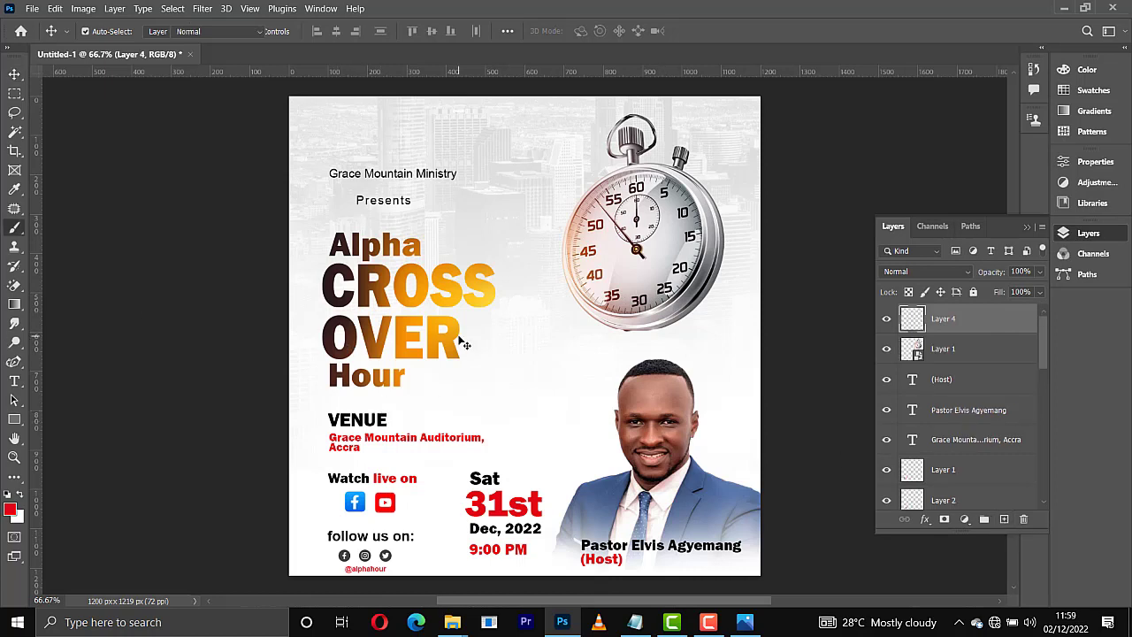
right_click(543, 396)
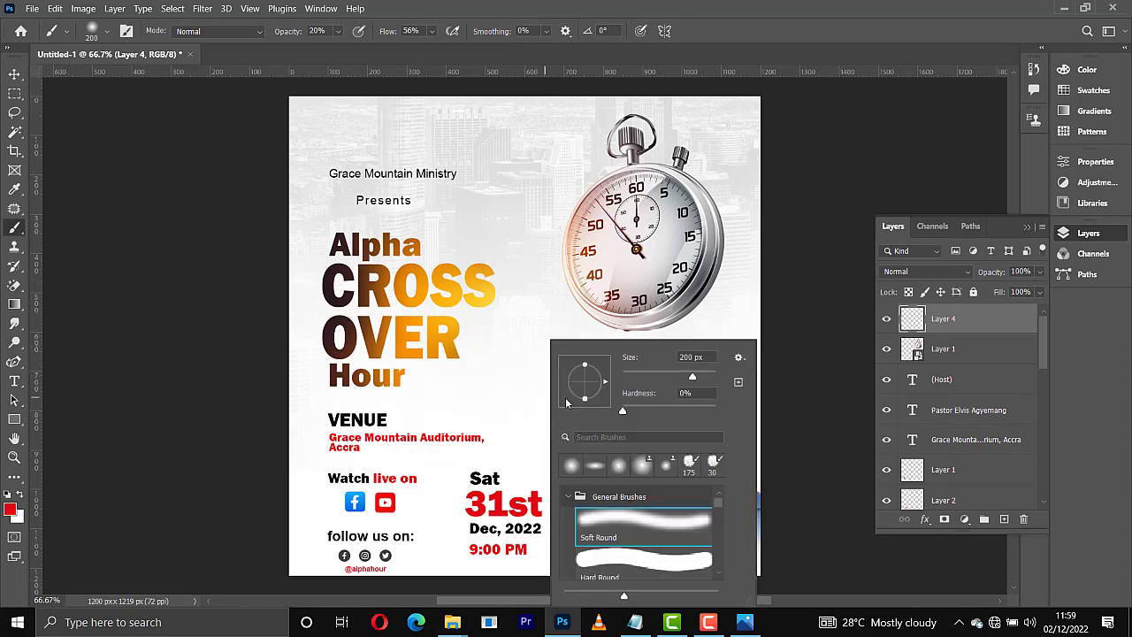
left_click(588, 473)
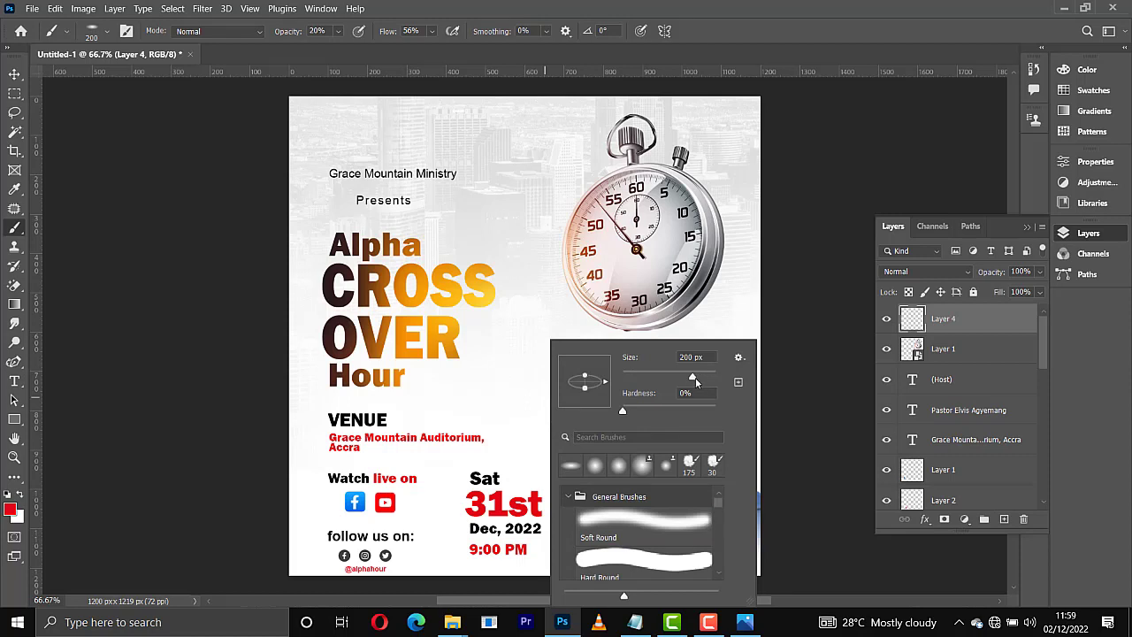
left_click_drag(704, 380, 706, 377)
left_click(11, 495)
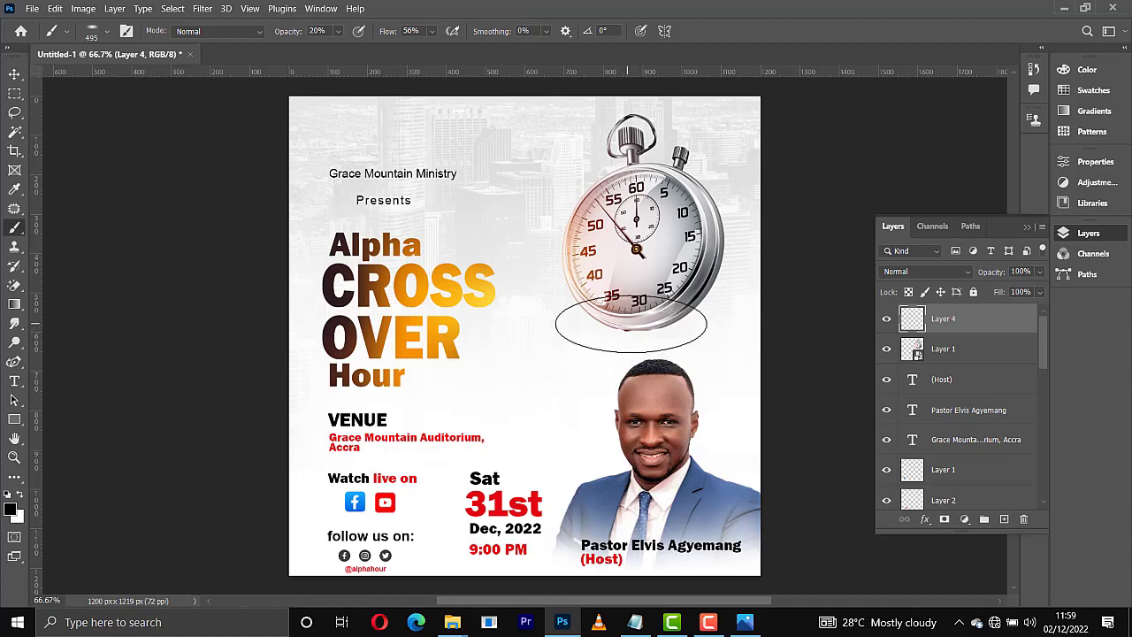
Step: Paint a dark shadow at the stopwatch's base with repeated dabs at 100% brush opacity, undoing the first 20% dab
left_click(634, 325)
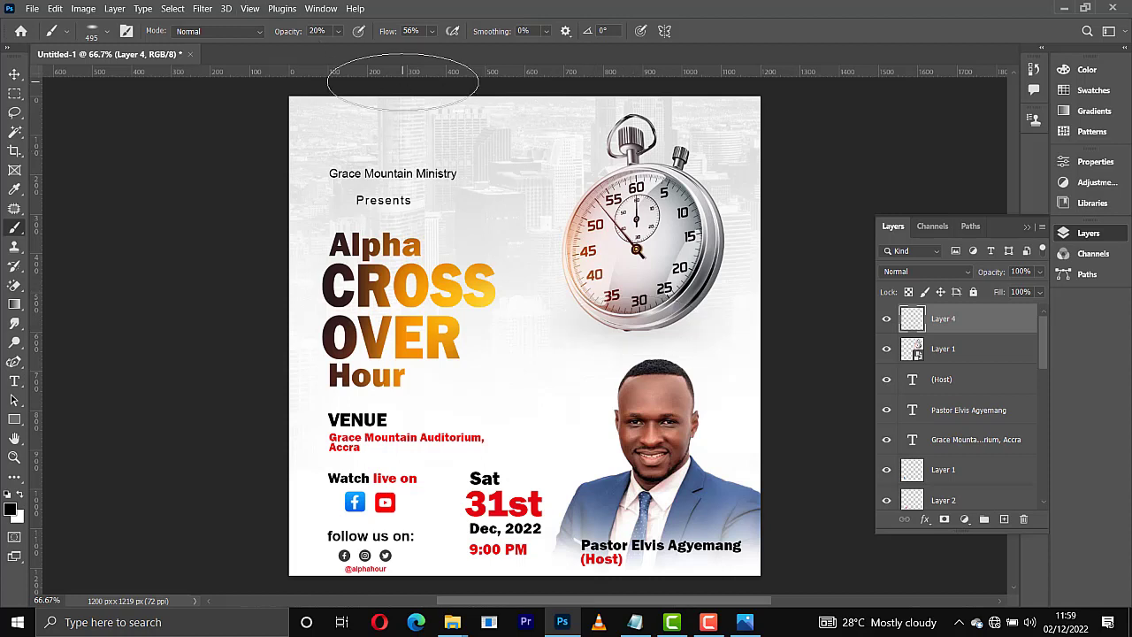
key("ctrl+z")
left_click(337, 31)
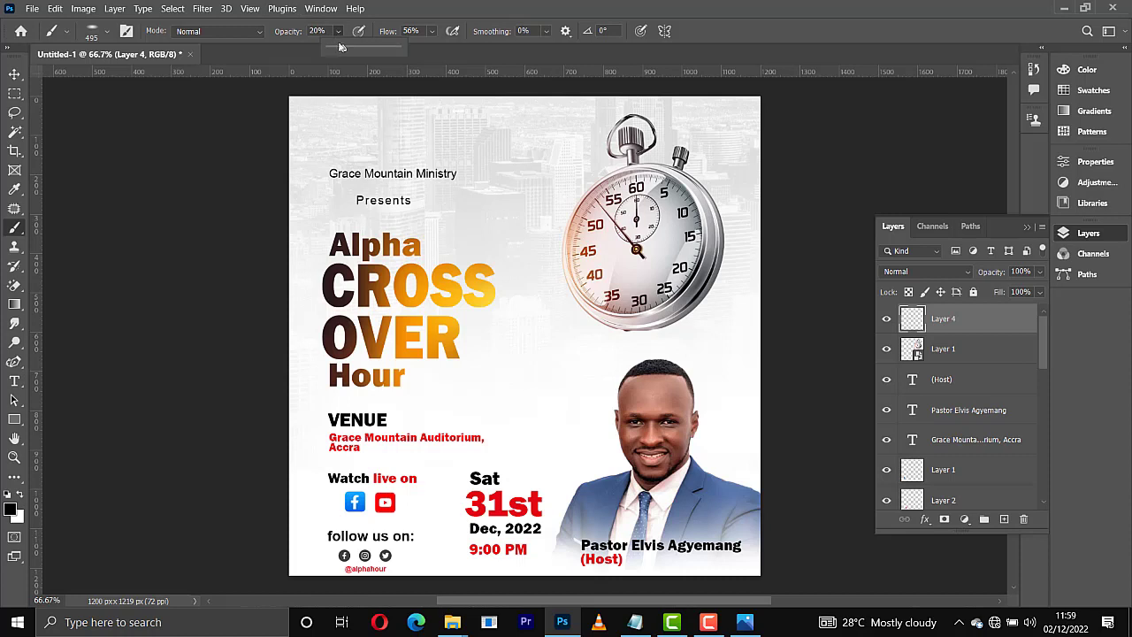
left_click_drag(341, 47, 397, 47)
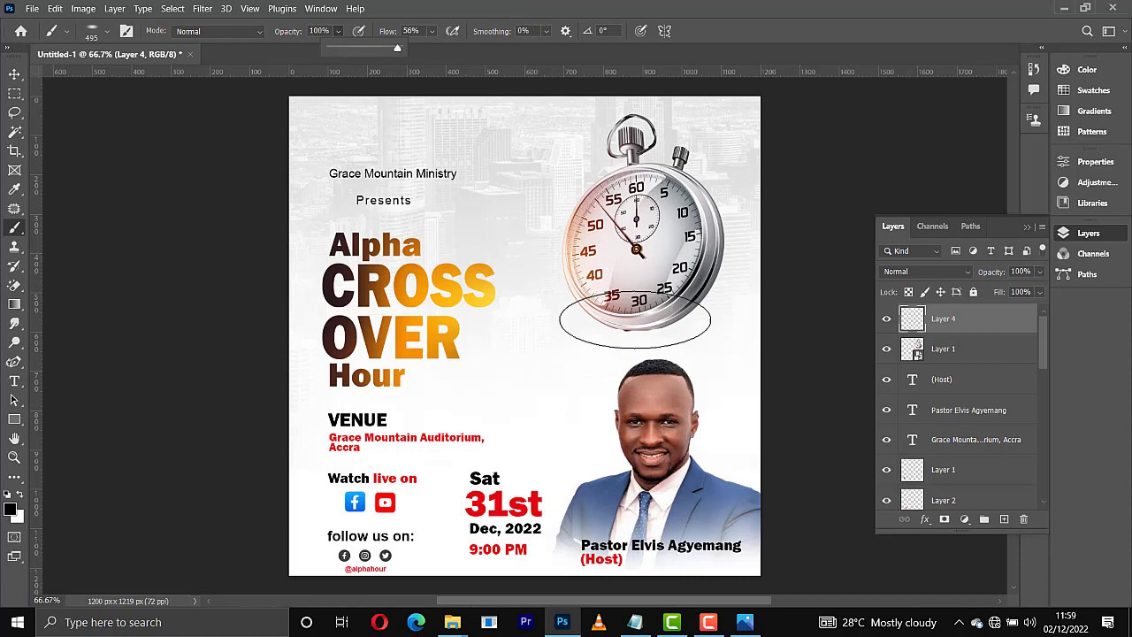
left_click(635, 328)
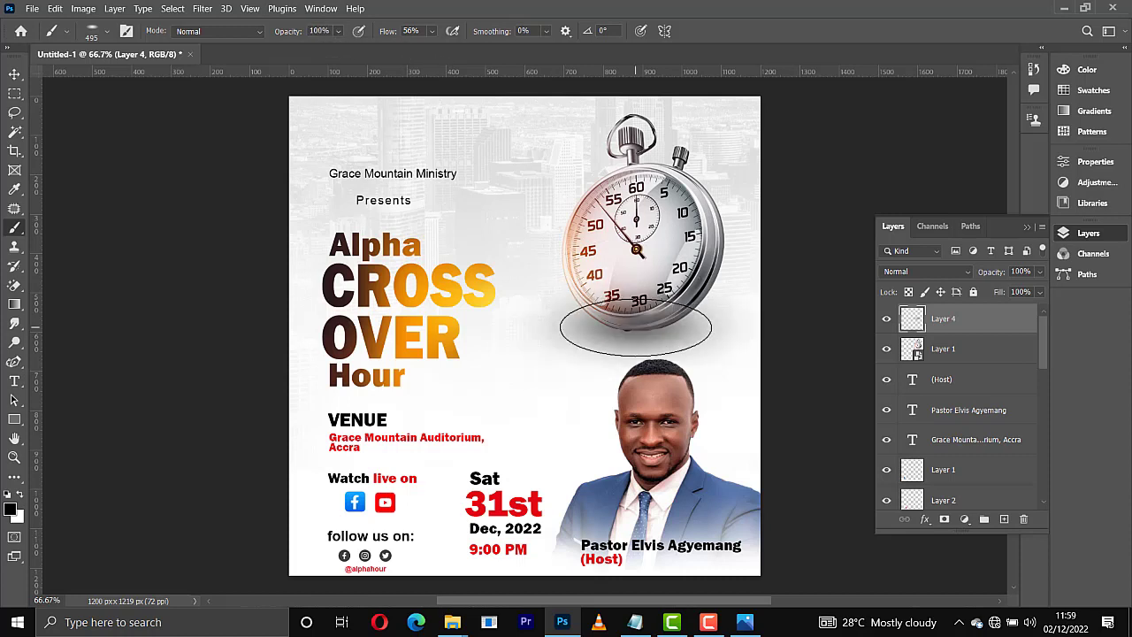
left_click(634, 327)
left_click(635, 327)
left_click(635, 327)
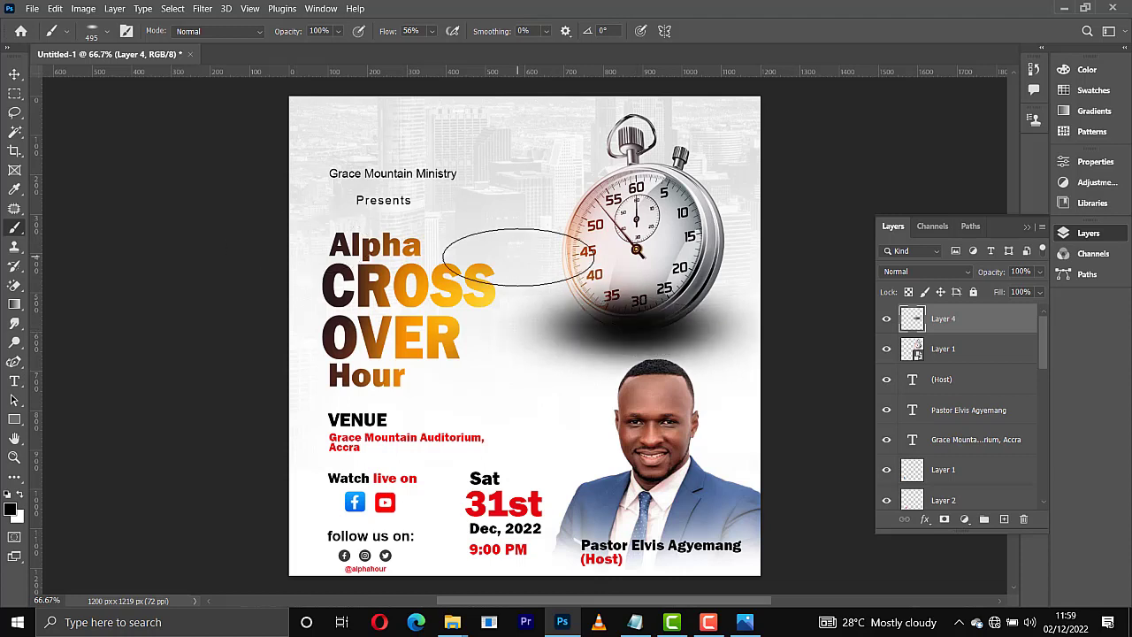
Step: Squash the shadow to about 55% width and 21% height and fit it under the stopwatch's base
key("ctrl+t")
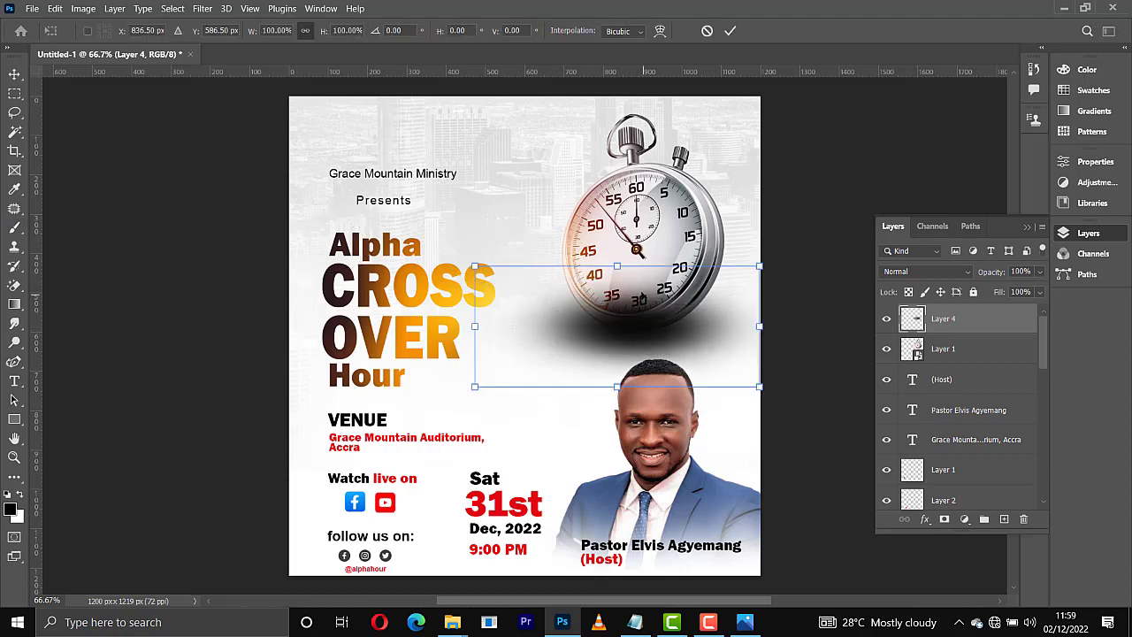
left_click_drag(616, 267, 598, 347)
left_click_drag(475, 337, 560, 344)
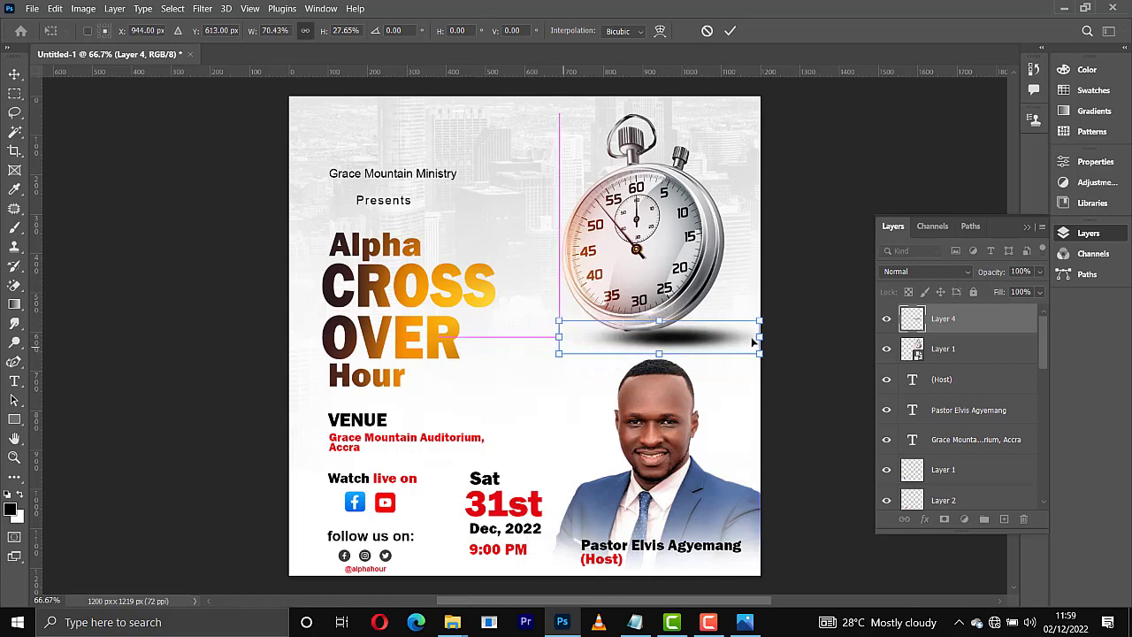
left_click_drag(757, 337, 613, 334)
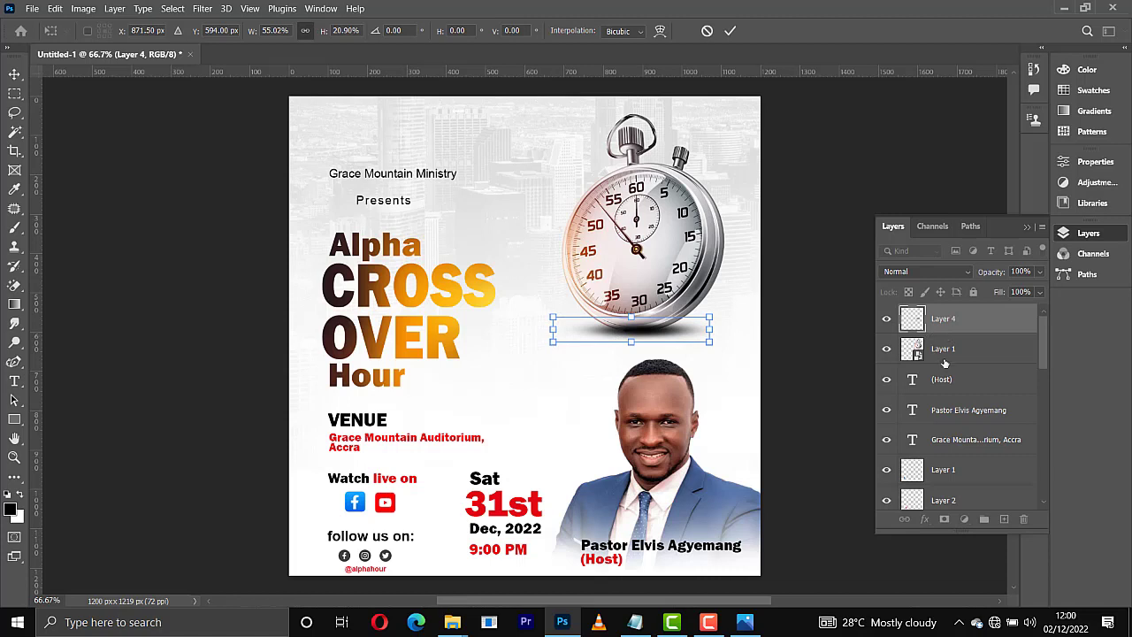
key("Return")
Step: Move the shadow layer beneath the stopwatch layer, and hide and reshow it to compare the effect
key("b")
left_click_drag(942, 364, 942, 366)
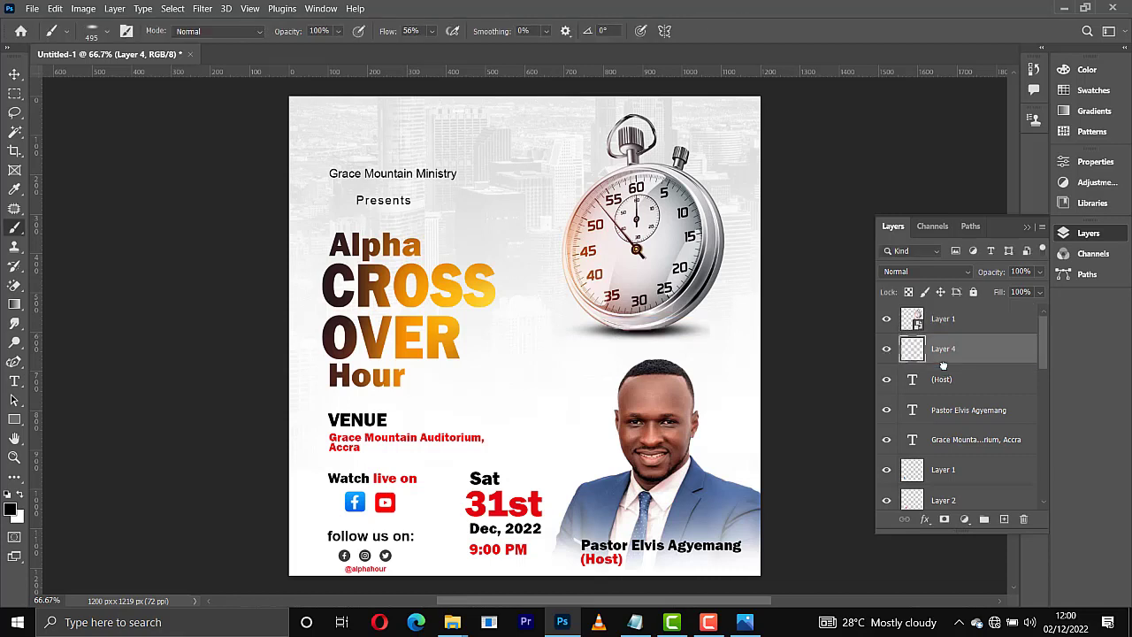
key("v")
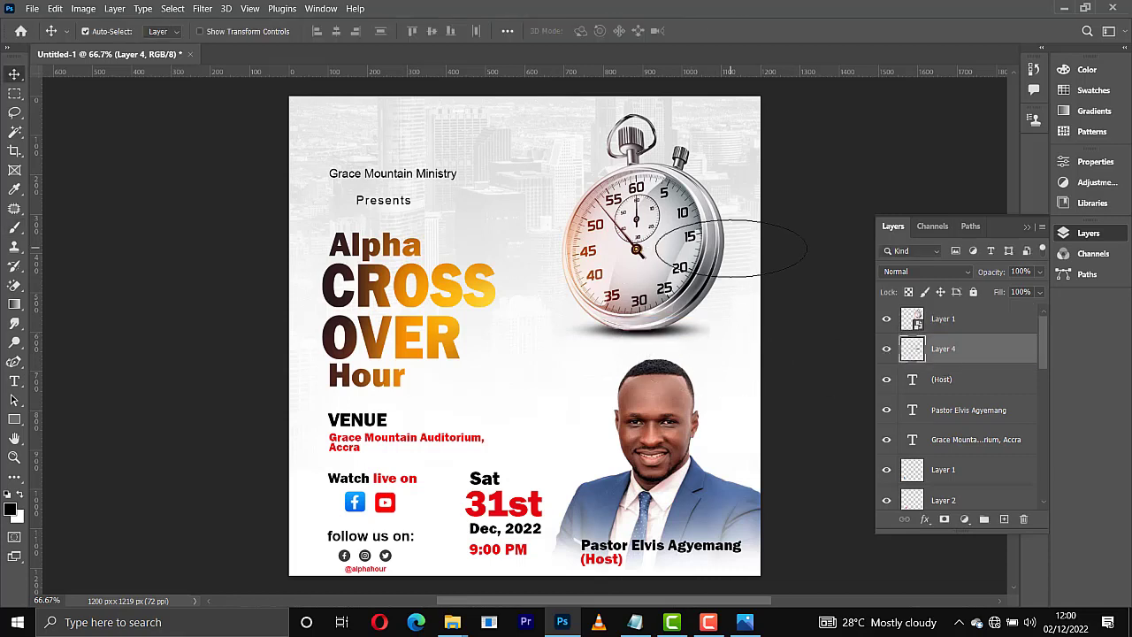
left_click(882, 354)
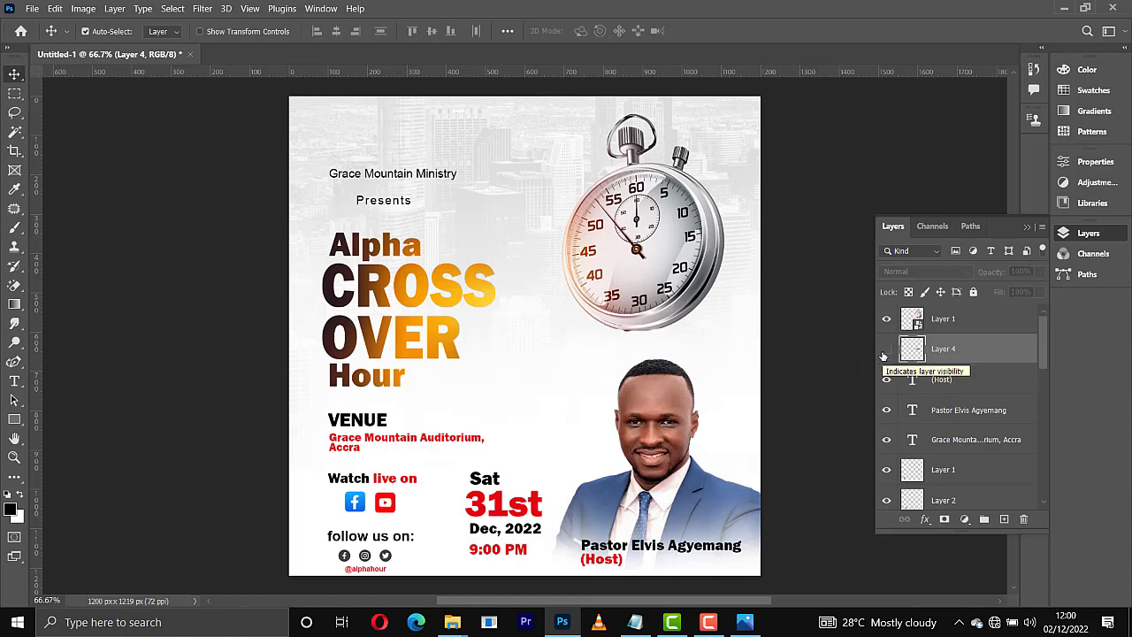
left_click(883, 354)
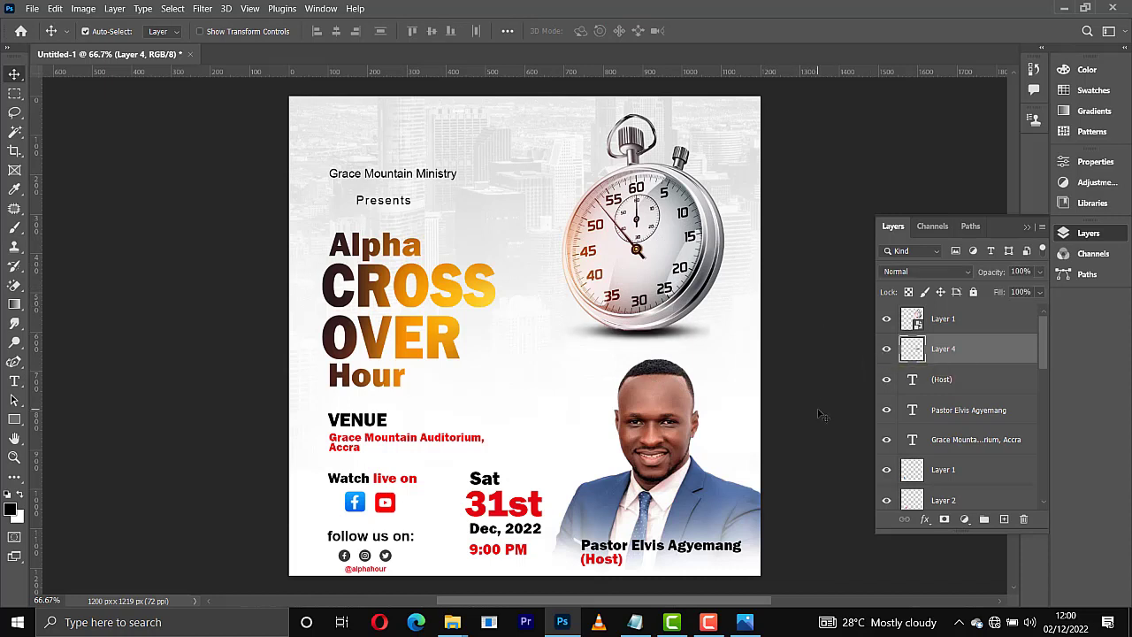